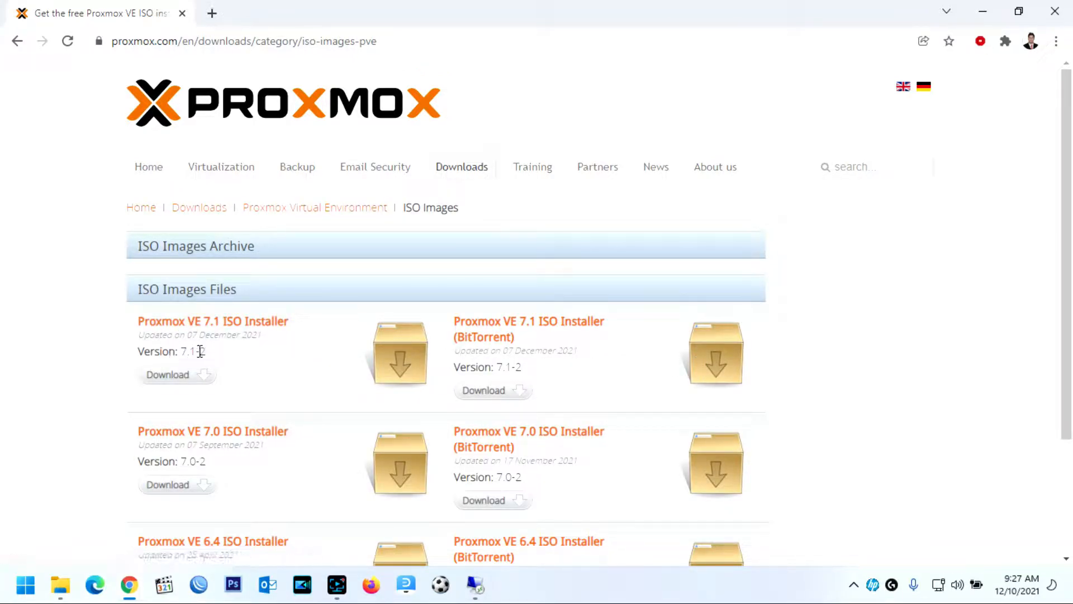
Download the Proxmox VE 7.1 ISO Installer (release 2) through IDM
left_click_drag(206, 351, 138, 353)
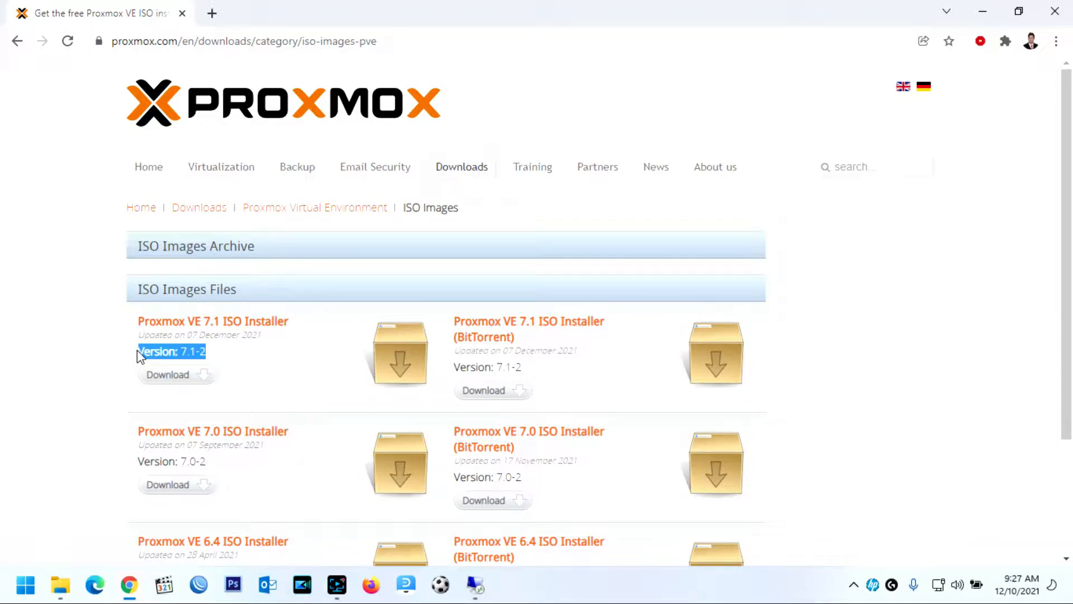
left_click(229, 324)
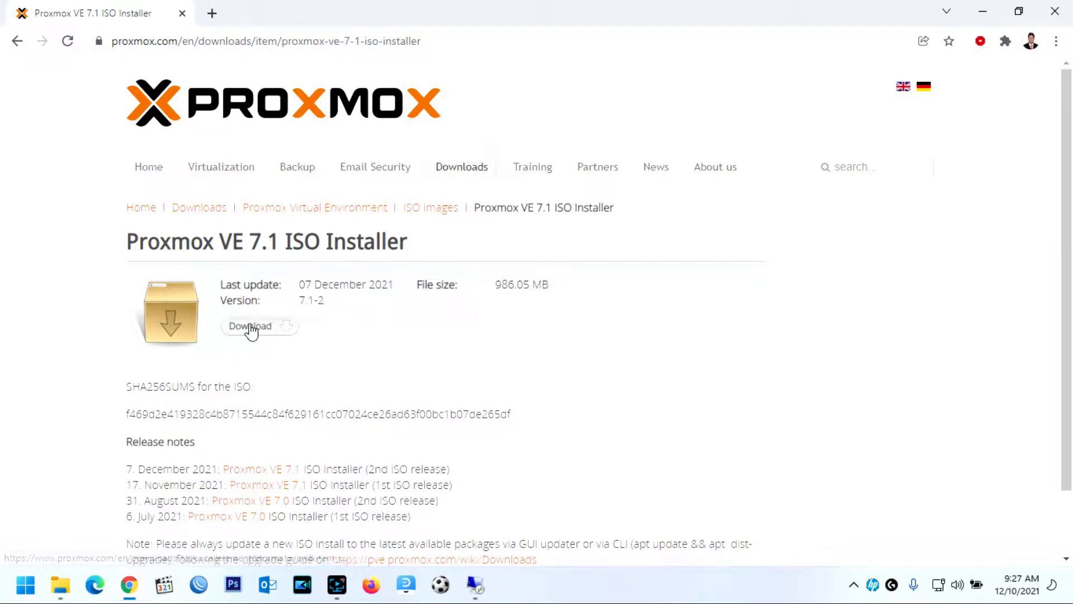
left_click(250, 328)
left_click(540, 358)
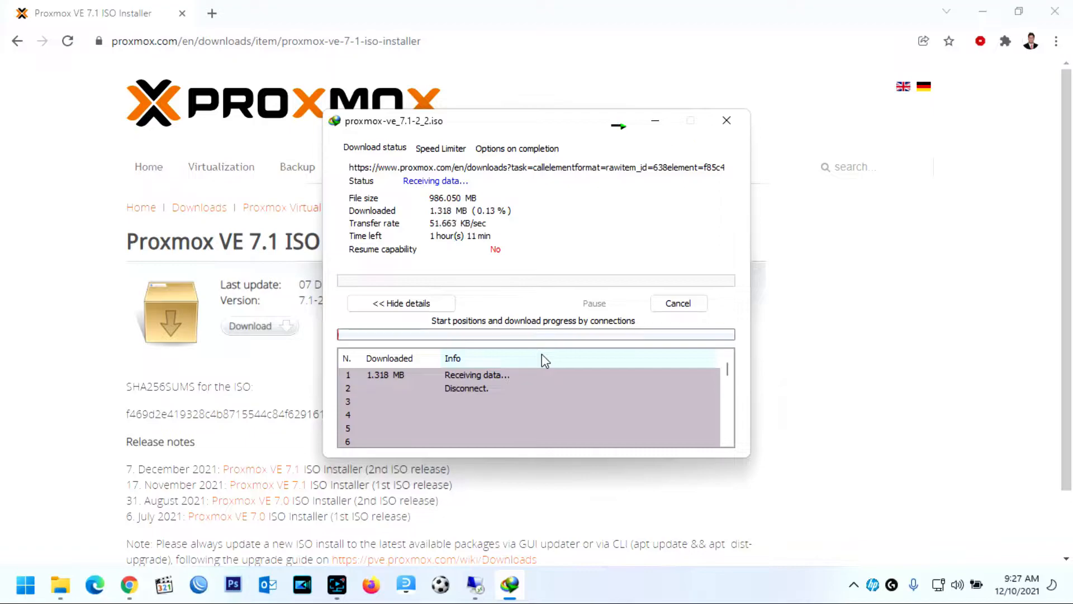
left_click(729, 116)
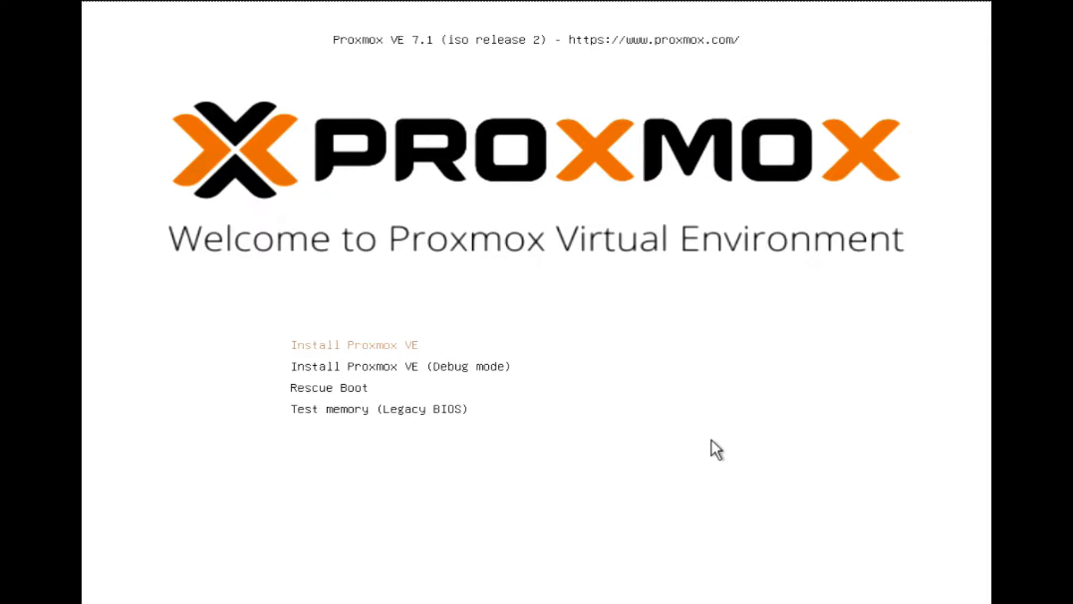
Boot into Install Proxmox VE and accept the licence agreement
key("Return")
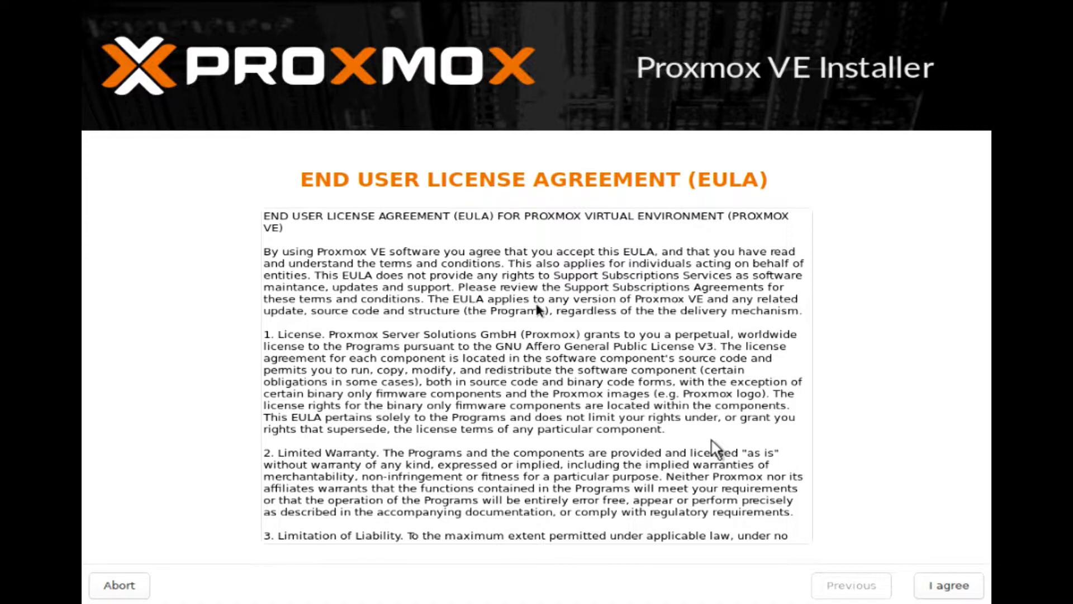
left_click(937, 583)
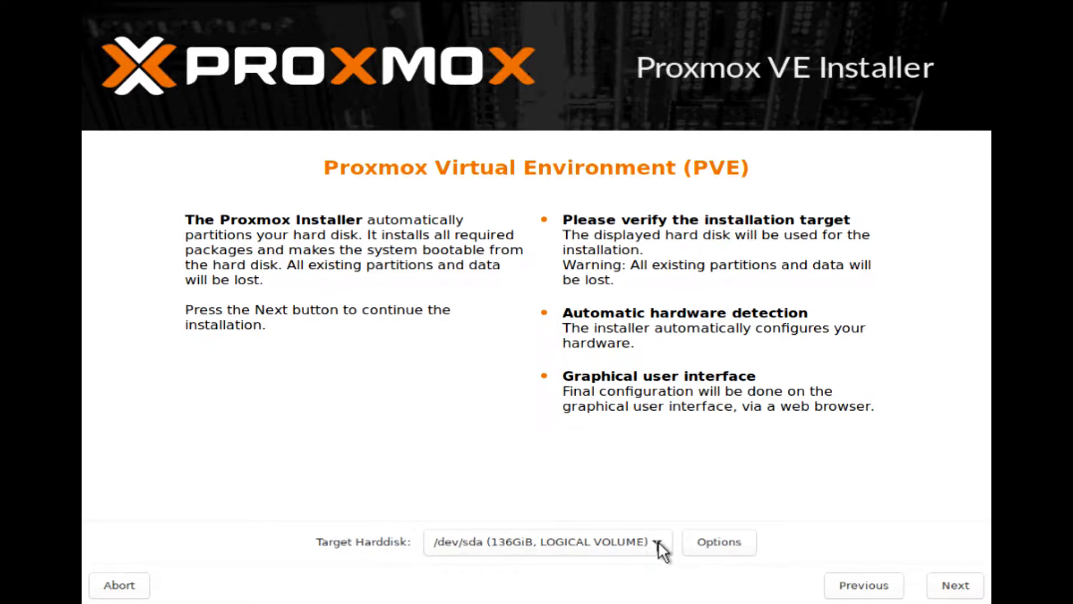
left_click(735, 540)
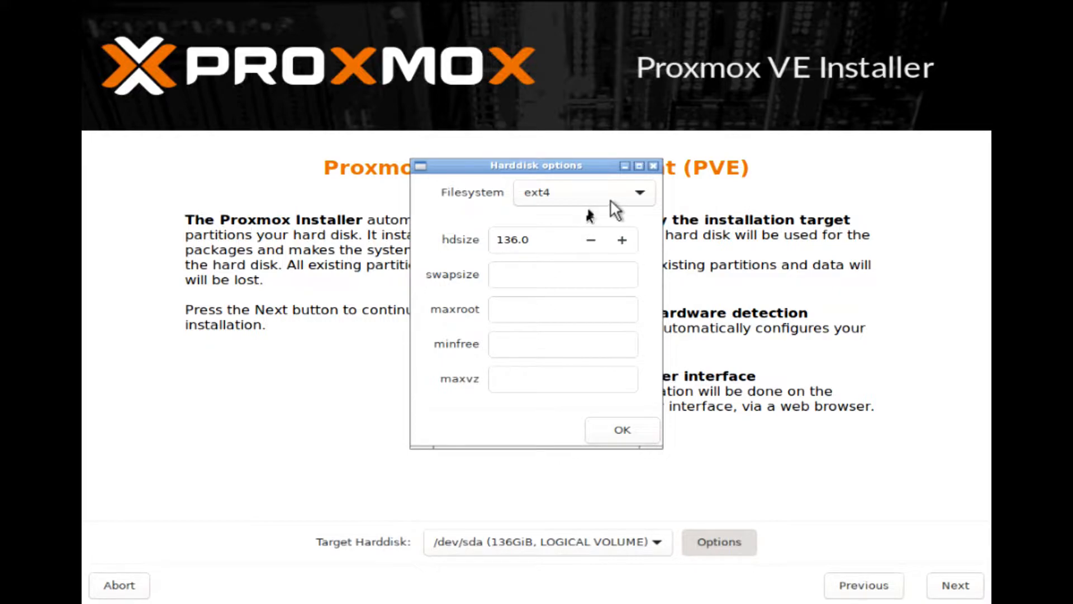
left_click(642, 190)
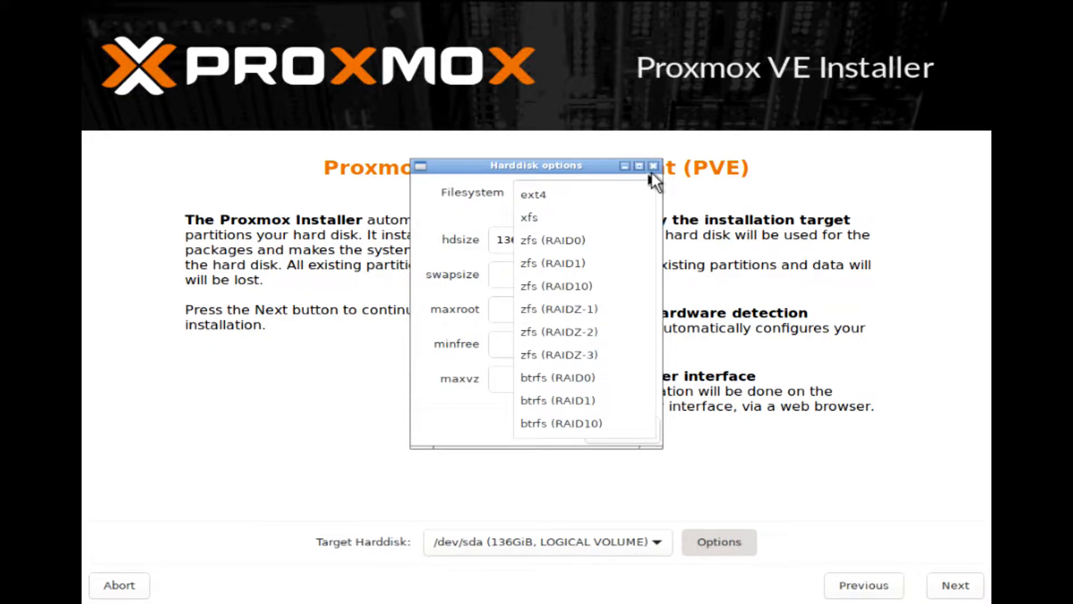
left_click(656, 166)
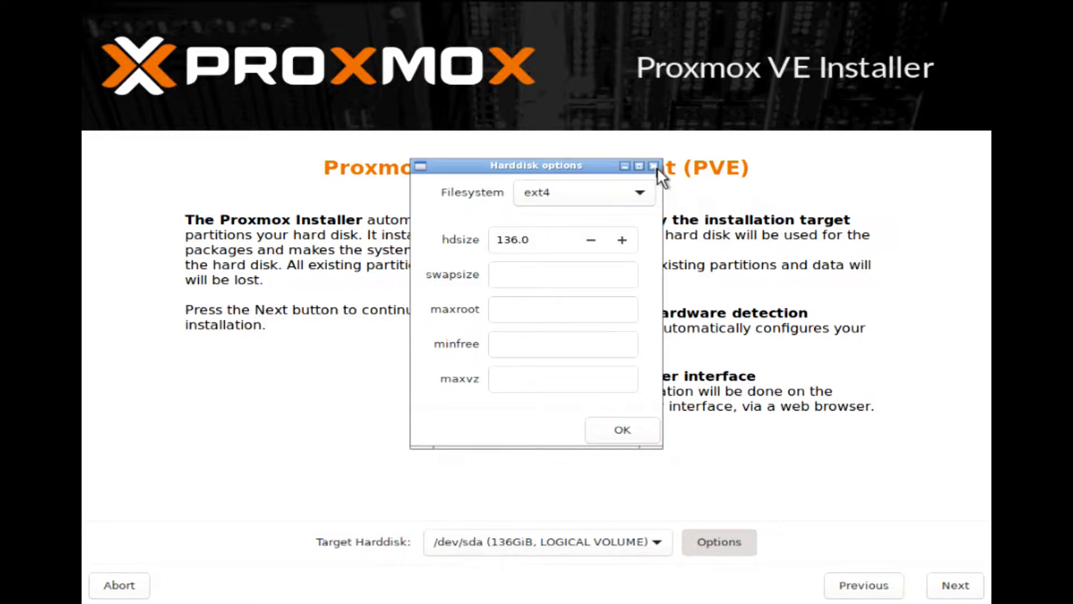
left_click(654, 166)
left_click(579, 544)
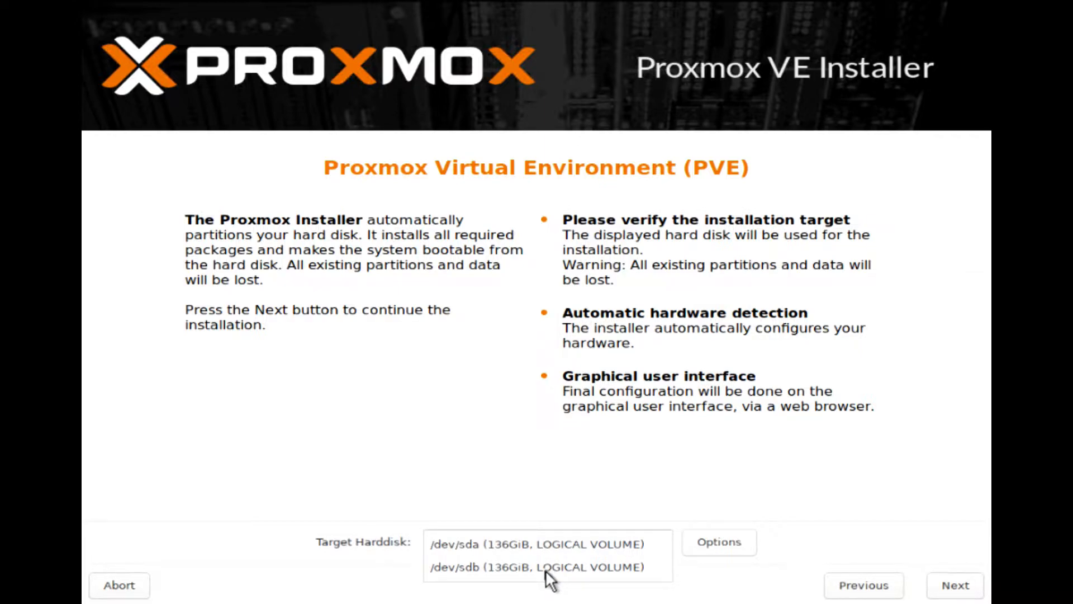
left_click(547, 544)
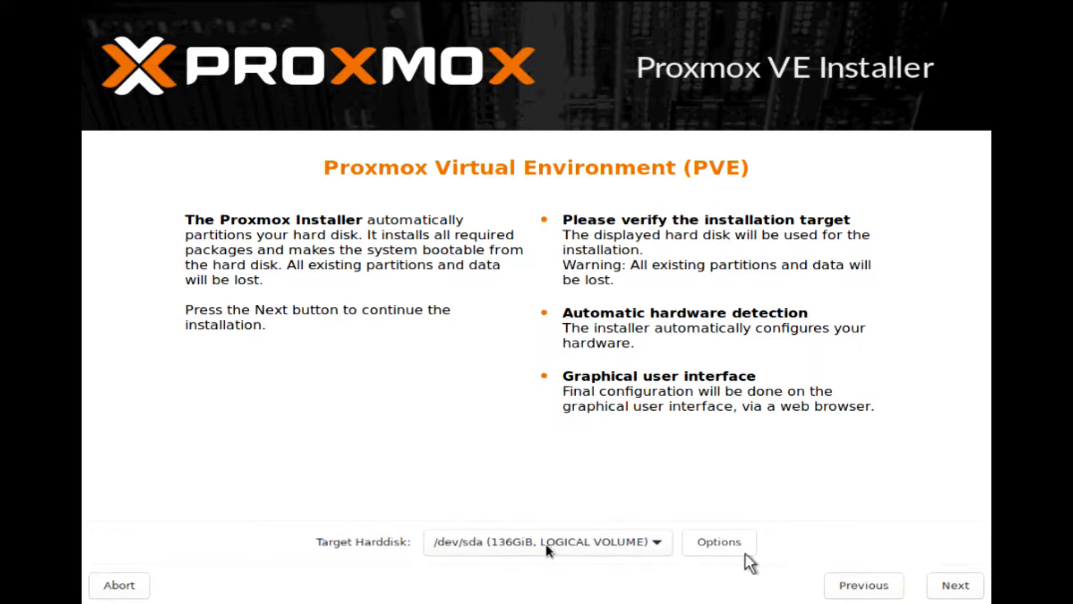
Set the country to Pakistan with time zone Asia/Karachi
left_click(955, 585)
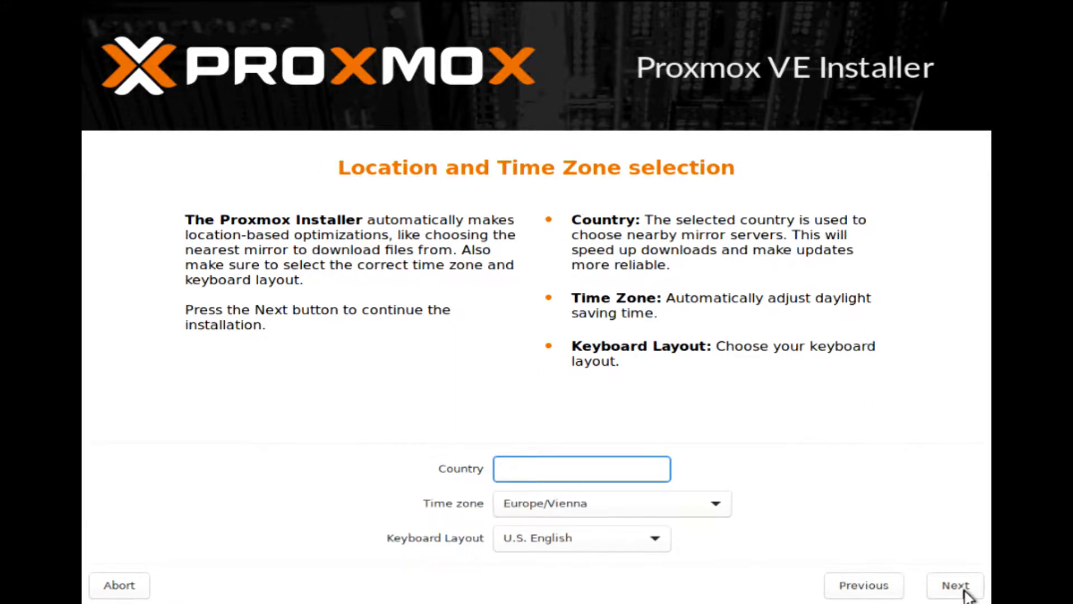
type("pakistan")
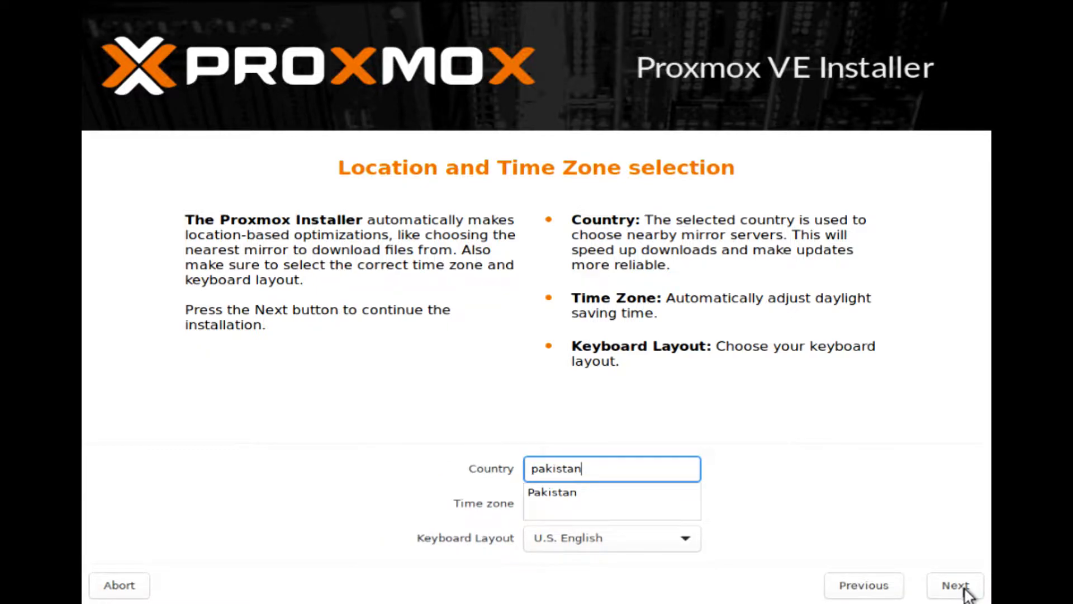
left_click(579, 493)
left_click(570, 493)
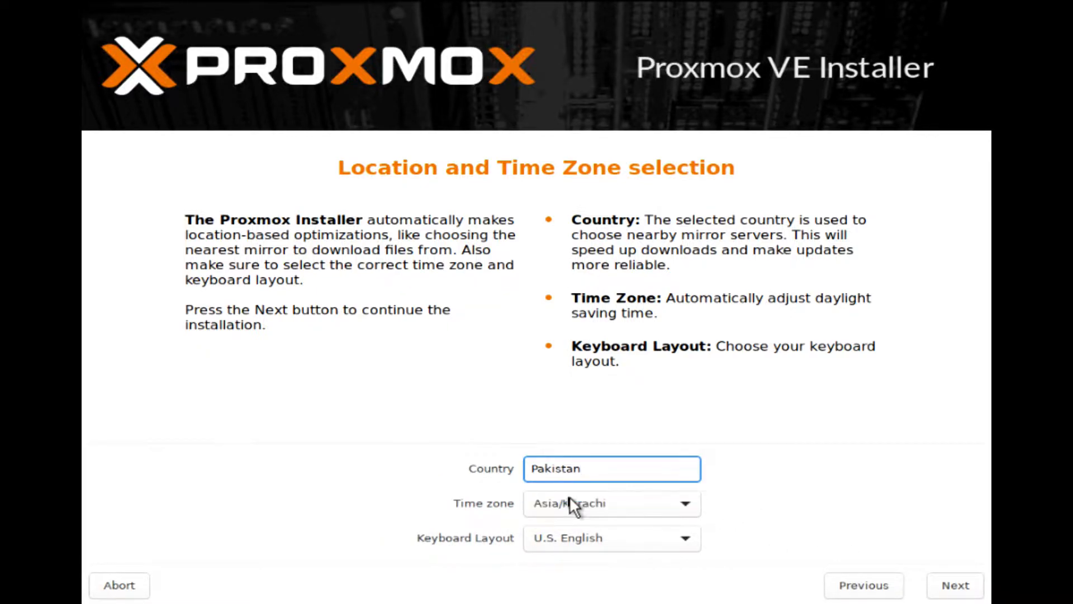
left_click(957, 591)
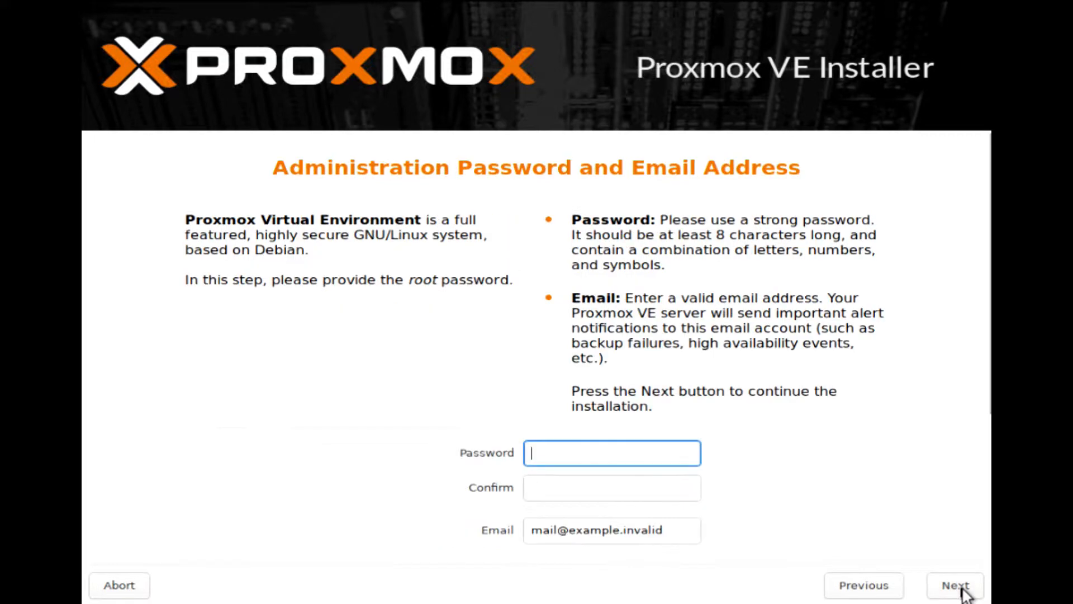
Enter and confirm the root password and fill in the administrator's email address
type("••••••••••••")
key("Tab")
type("••••")
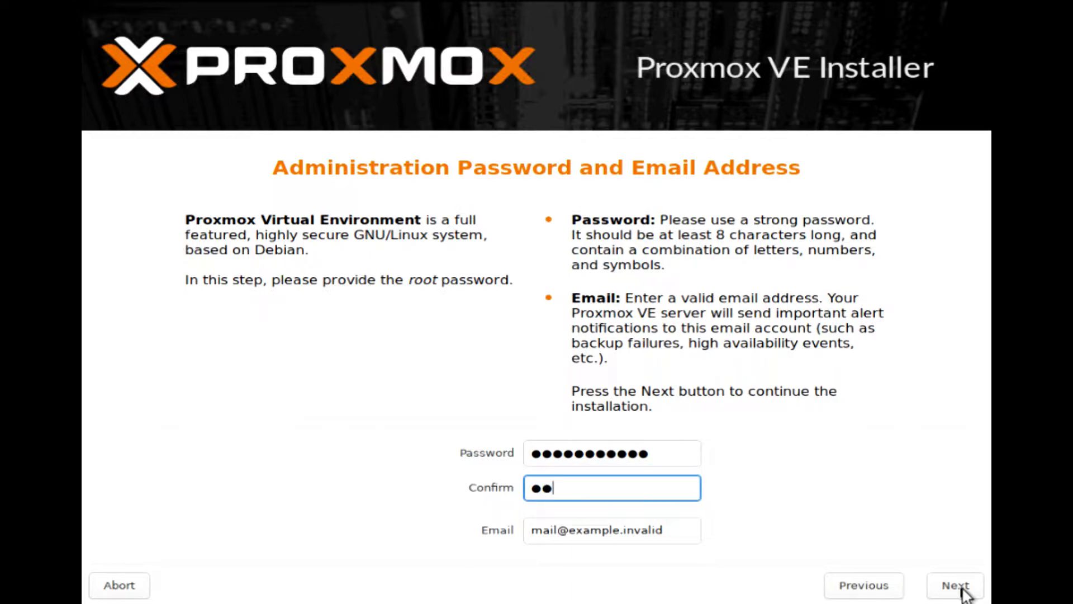
type("••••••••")
key("Tab")
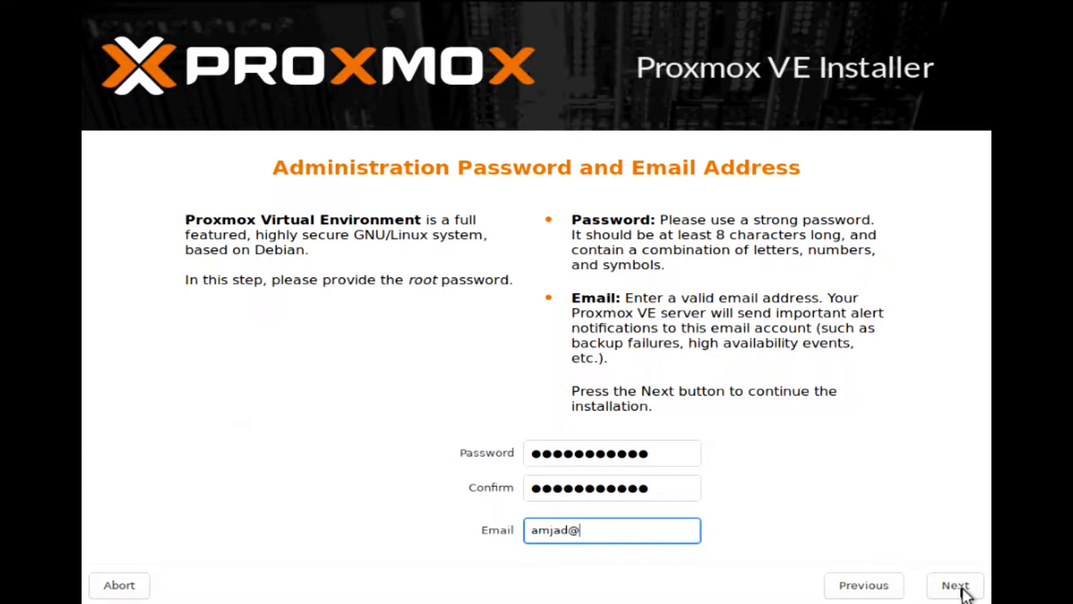
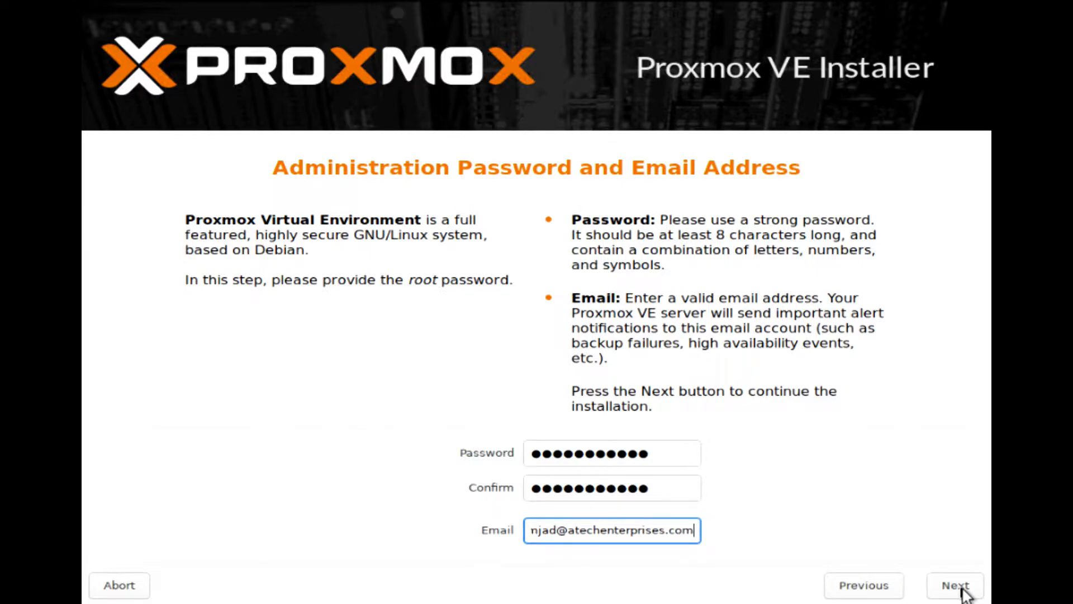
left_click(954, 587)
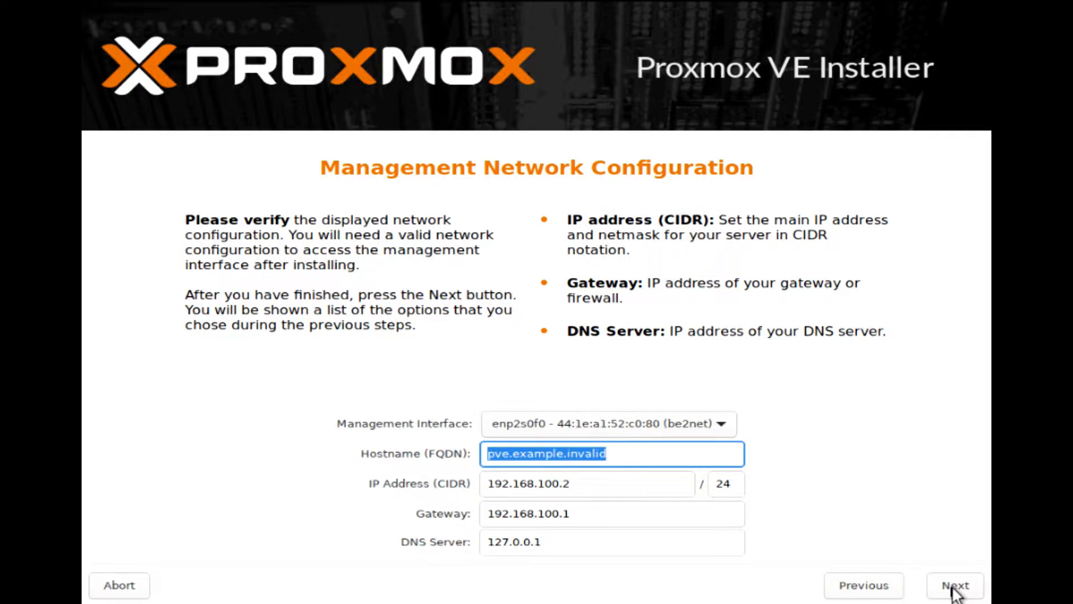
Configure host node3.atechenterprises.com, IP 192.168.4.67, gateway 192.168.4.2, DNS 8.8.8.8, then install
type("node3.atec")
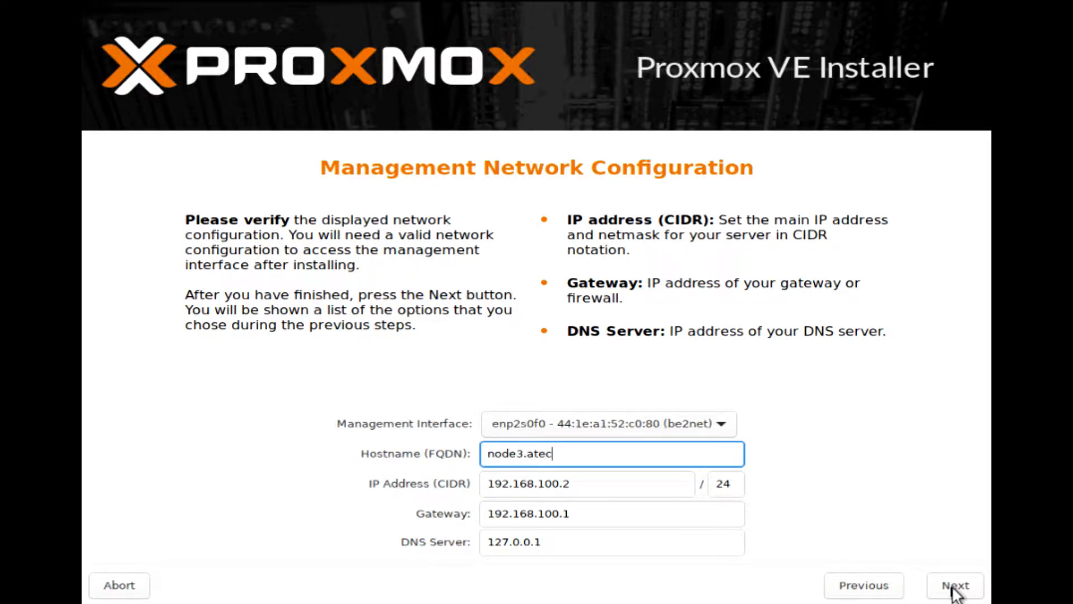
type("henterprises.com")
key("Tab")
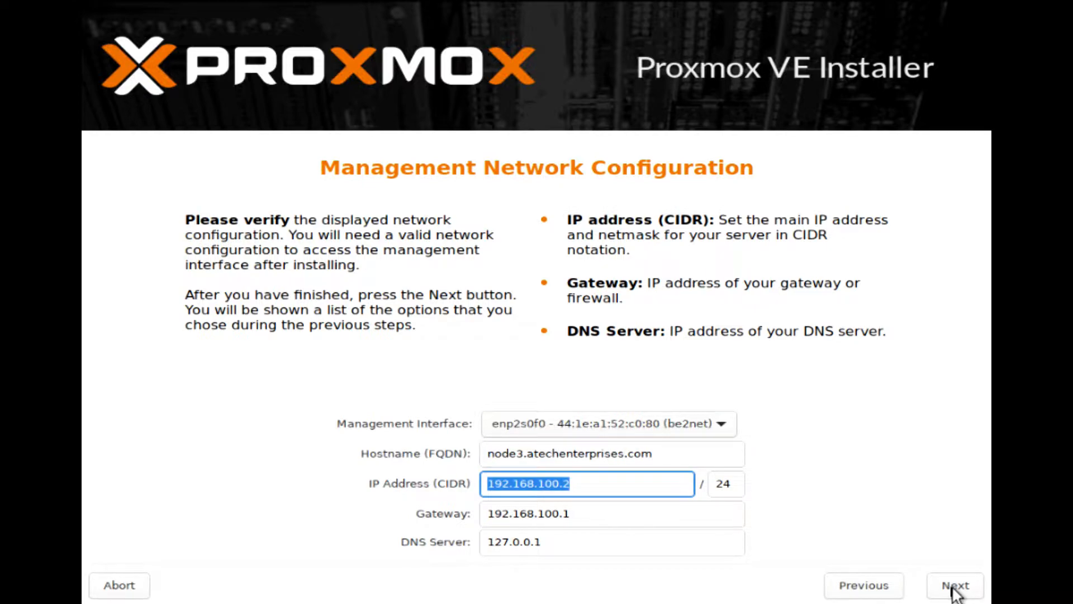
type("192.168.4.67")
key("Tab")
key("Tab")
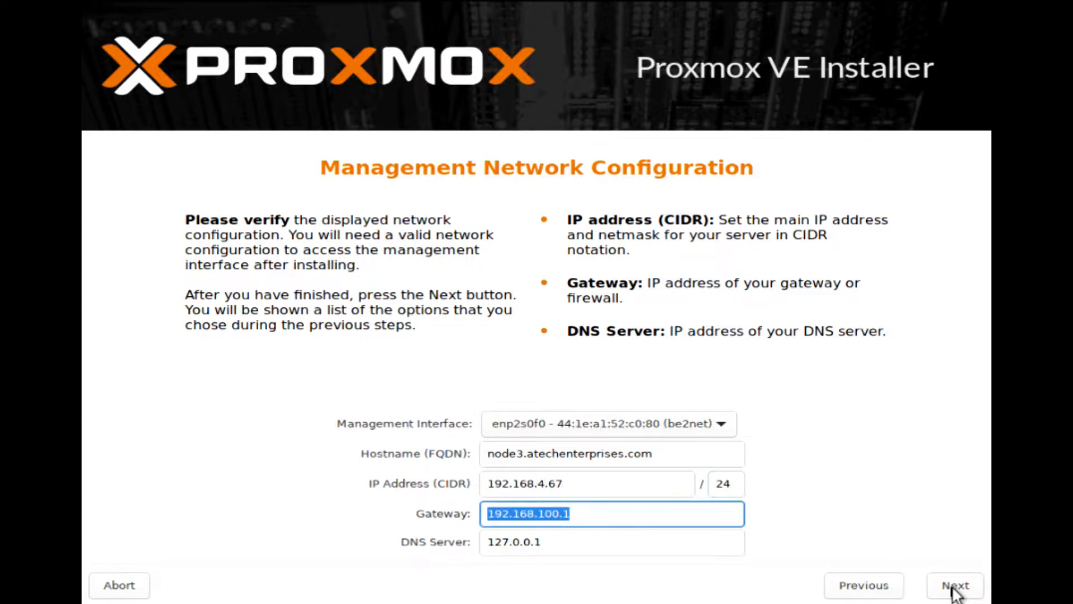
type("192.")
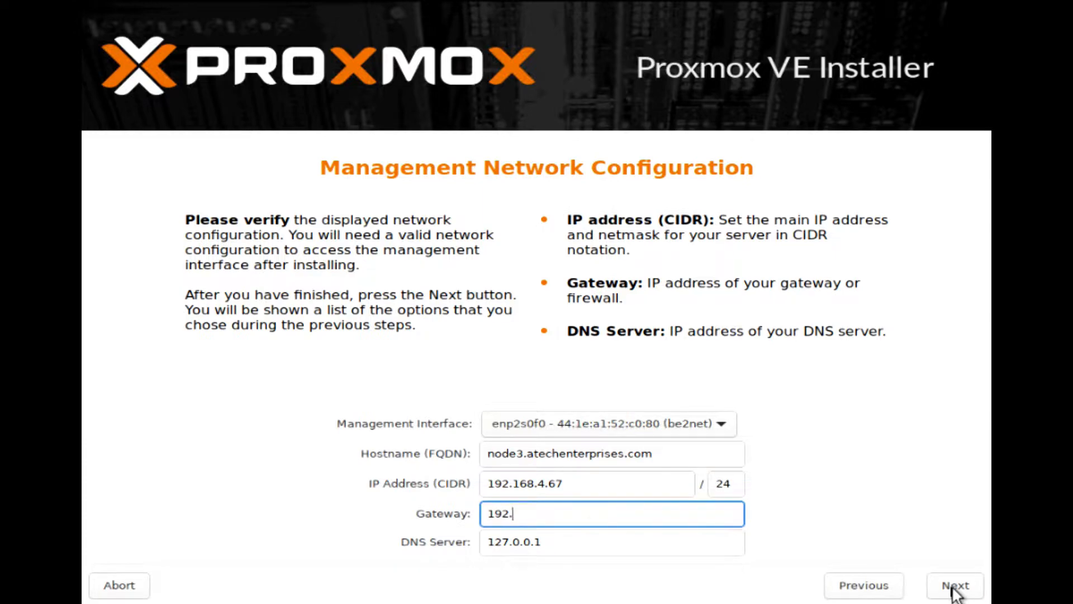
type("168.4.2")
key("Tab")
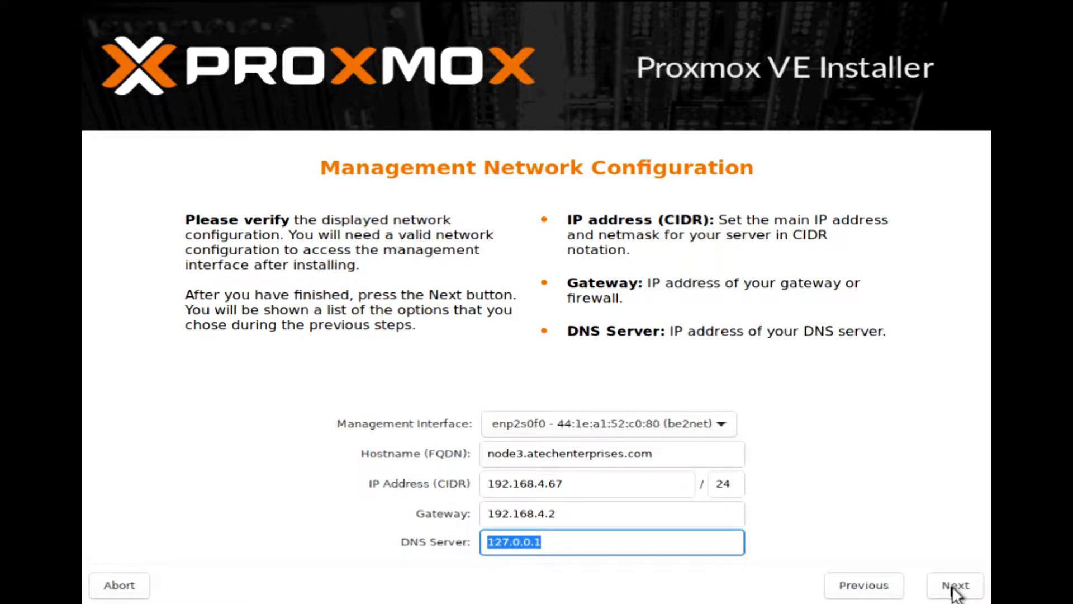
type("8.8.8.8")
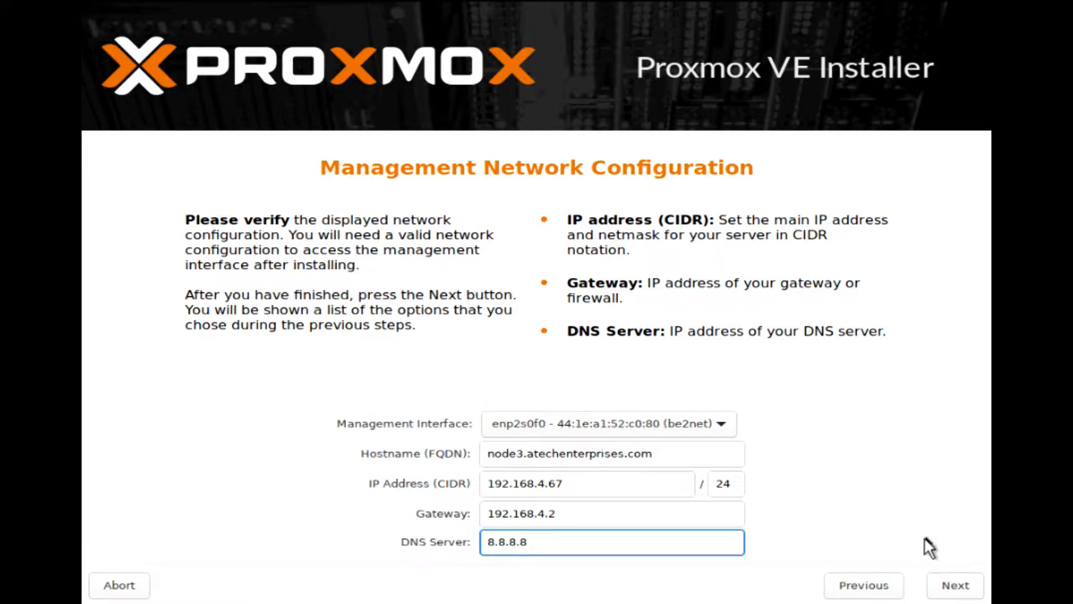
left_click(950, 586)
left_click(952, 587)
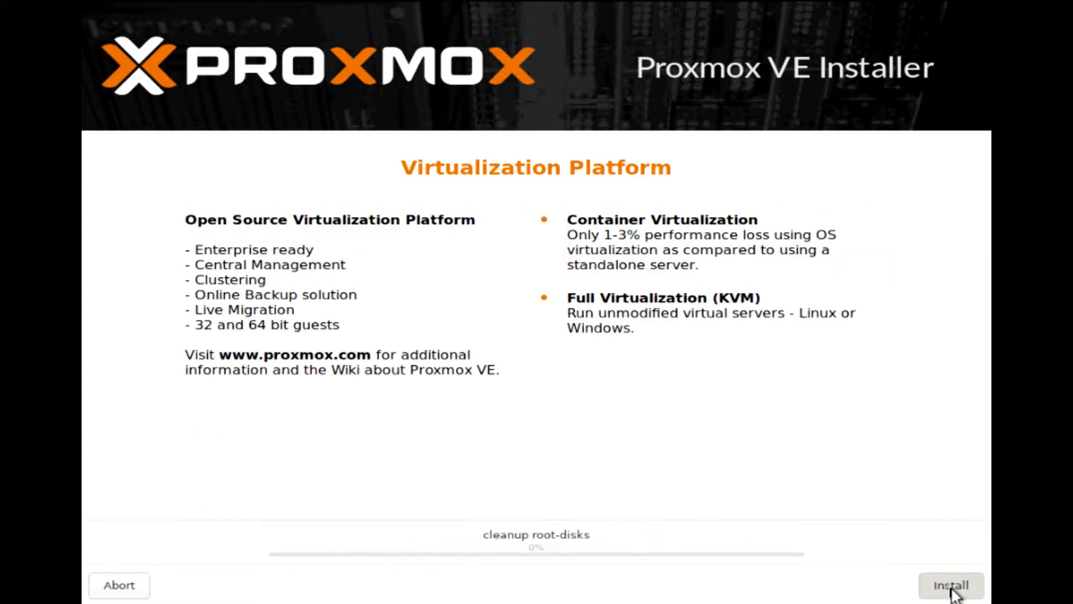
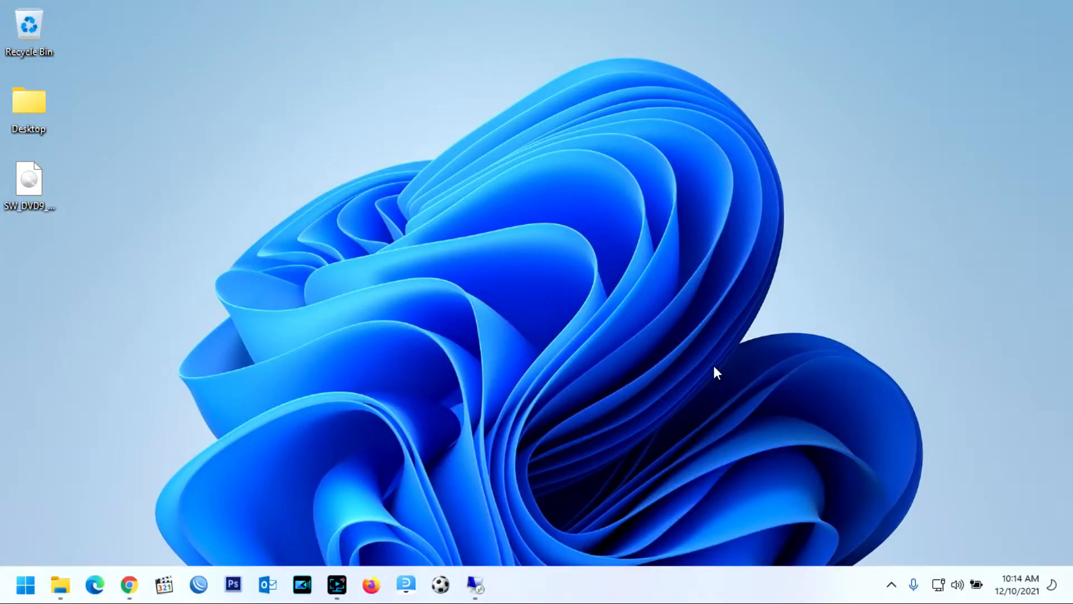
left_click(129, 584)
left_click(393, 41)
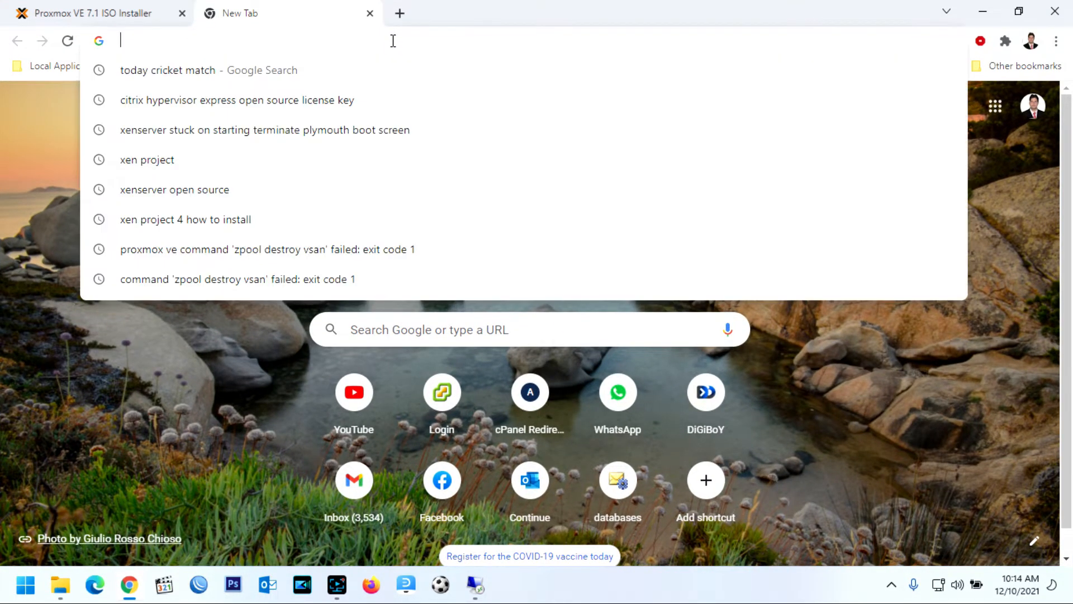
type("192.168")
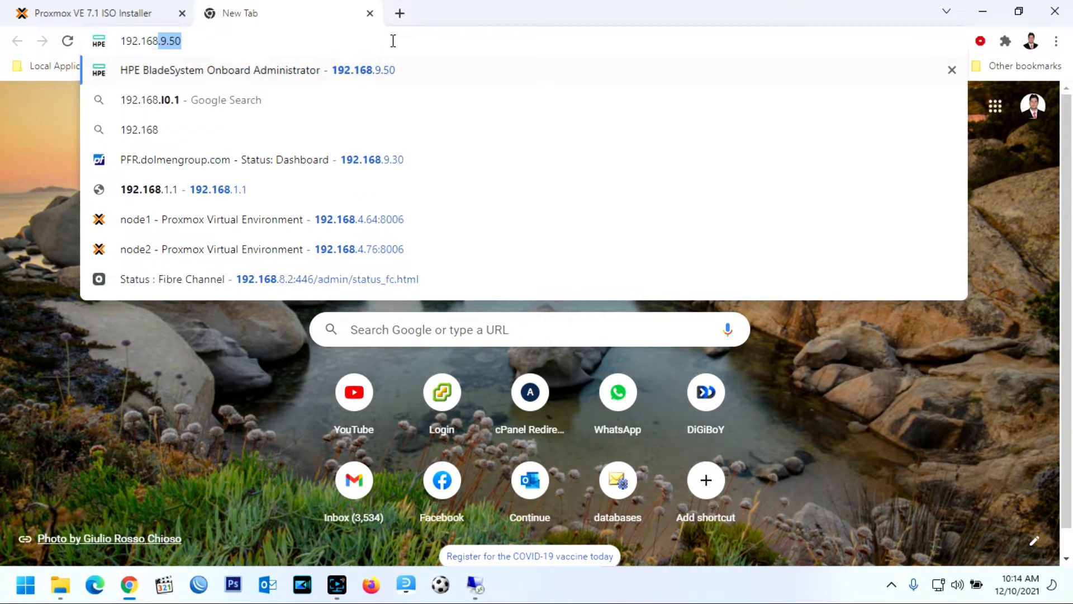
type(".4.67")
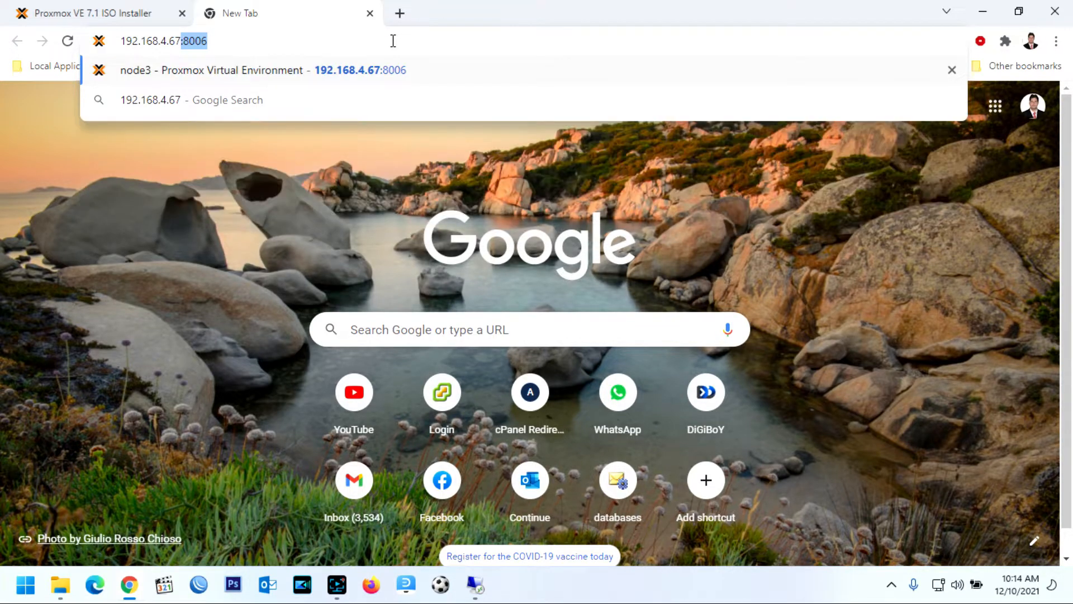
type(":8006")
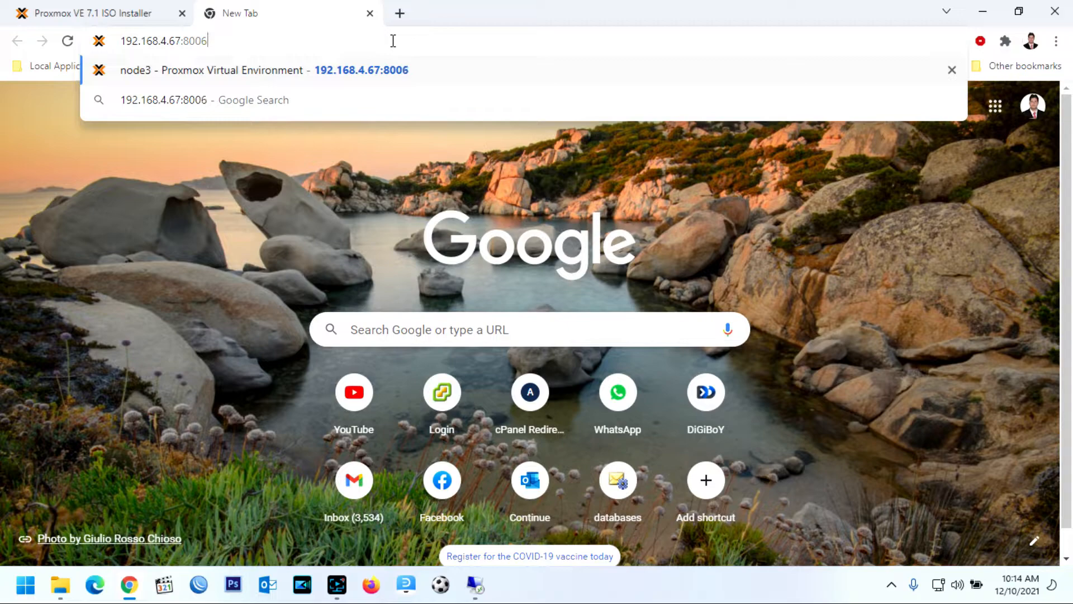
key("Left")
key("Left")
key("Left")
key("Left")
key("Left")
key("Left")
key("Left")
key("Left")
key("Left")
key("Left")
key("Left")
key("Left")
key("Left")
key("Left")
key("Left")
key("Left")
key("Left")
type("https")
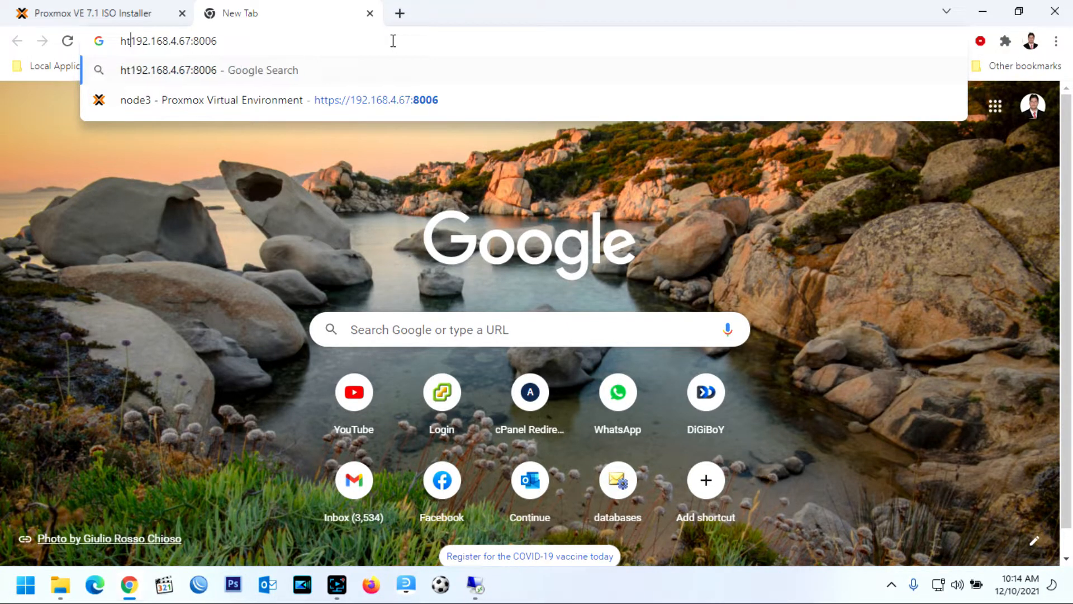
type("://")
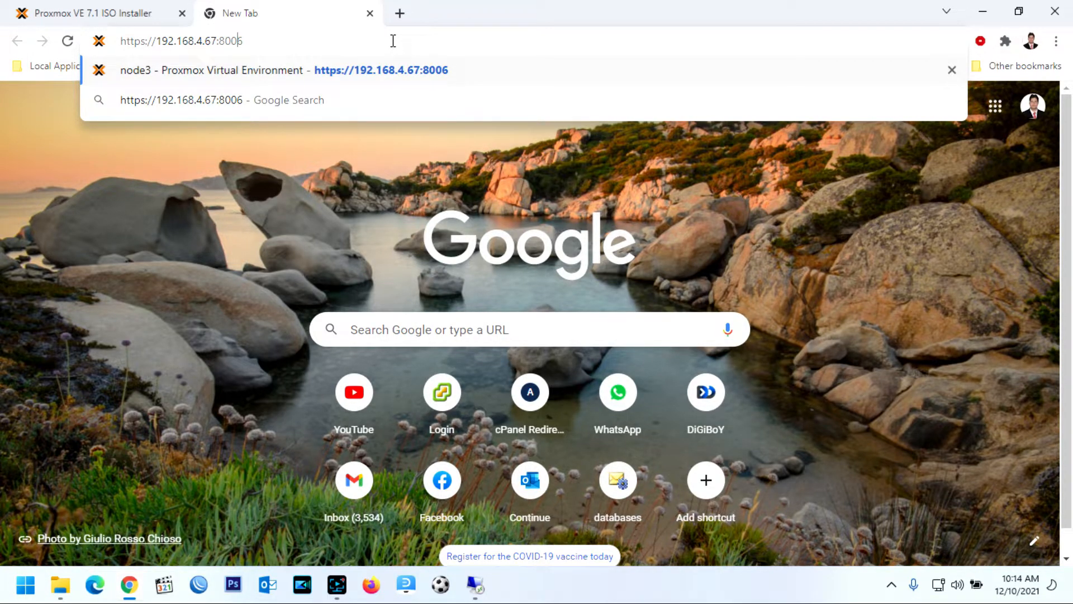
key("Return")
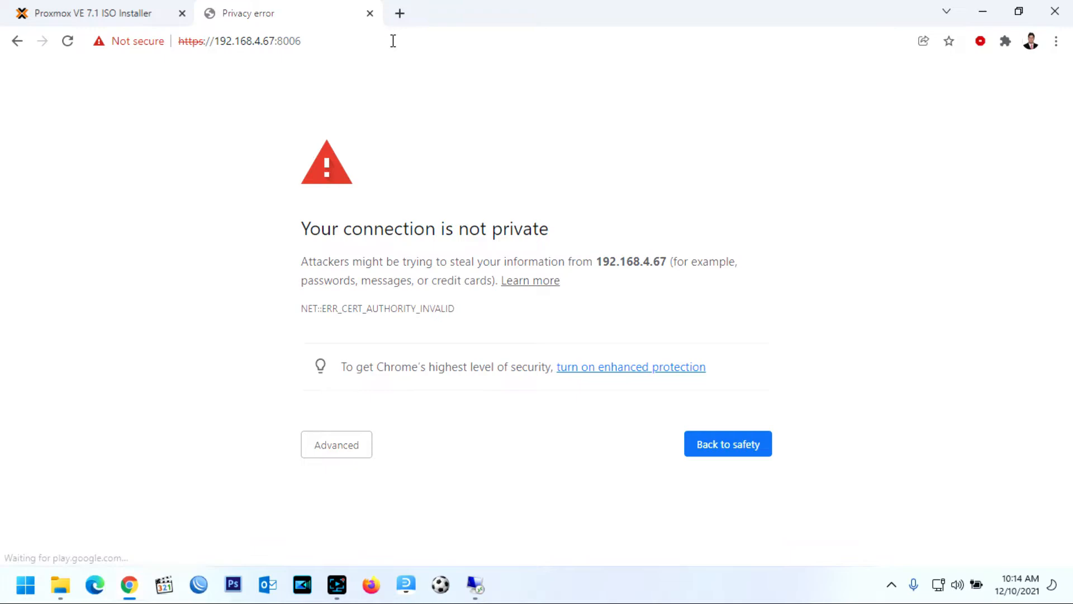
left_click(331, 453)
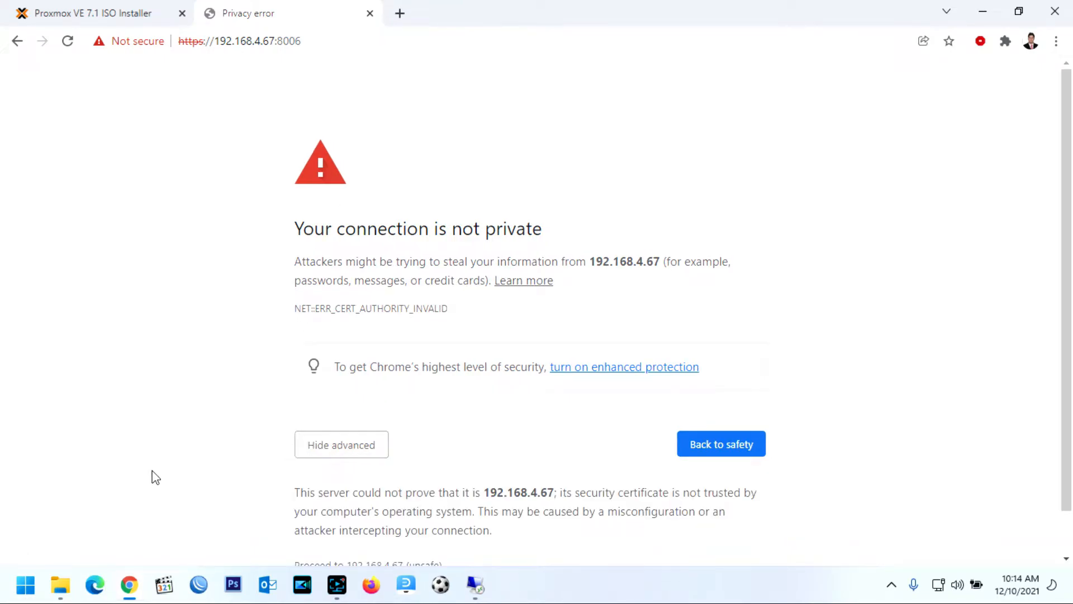
scroll(156, 477, "down", 1)
left_click(361, 517)
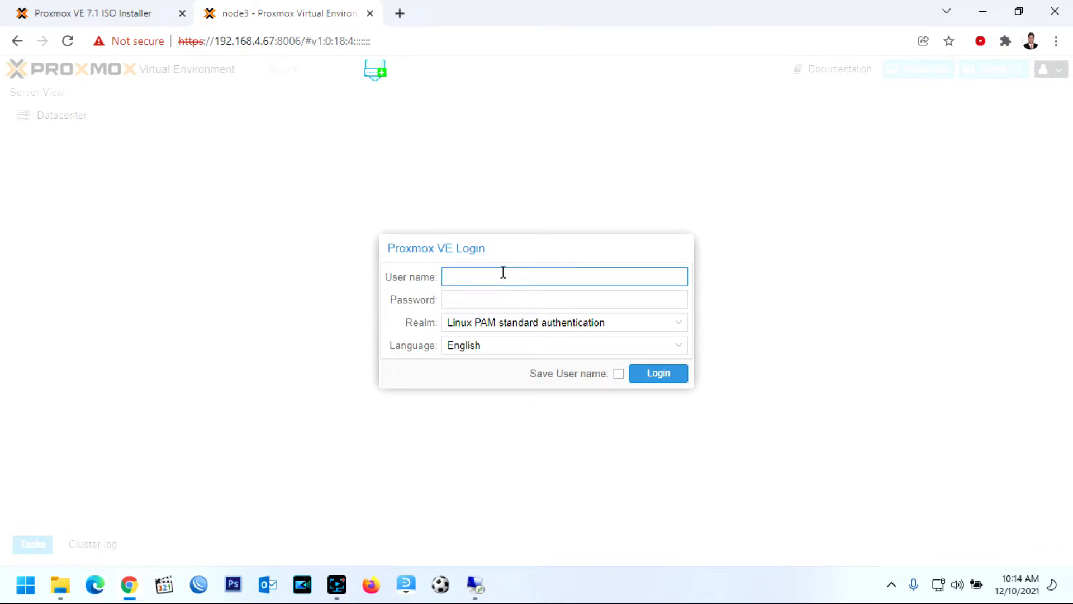
Log in to node3 as root with the account password and dismiss the no-subscription notice
type("oot")
key("Tab")
type("*******")
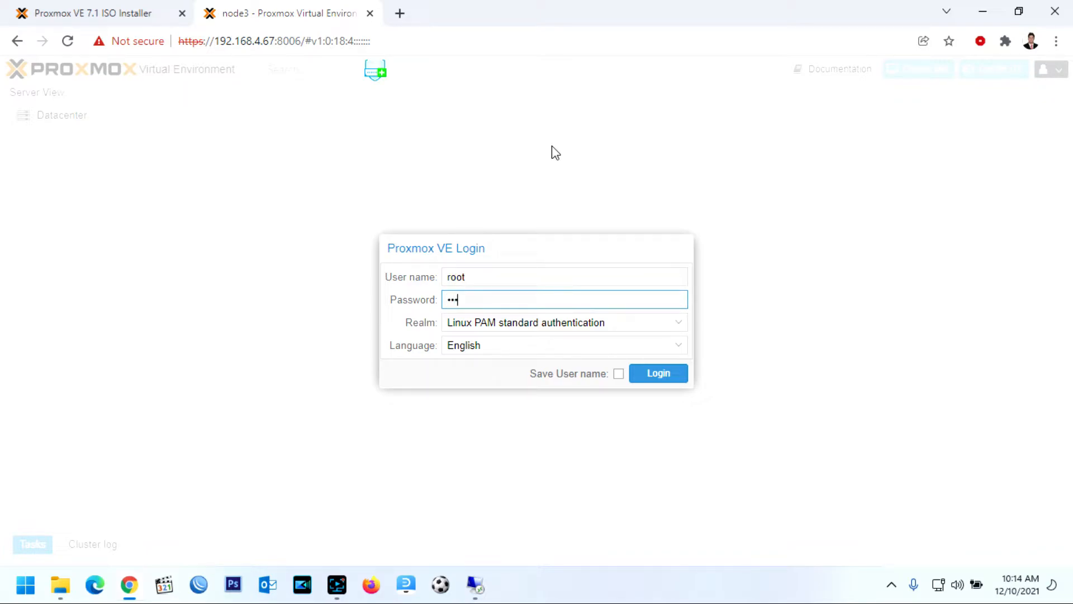
type("****")
left_click(667, 380)
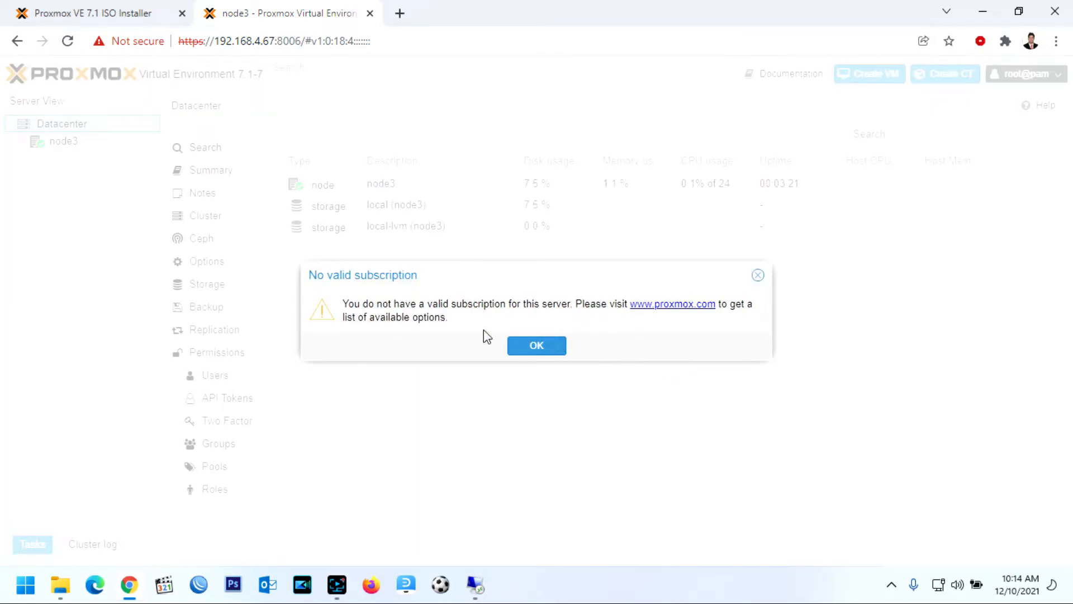
left_click(553, 353)
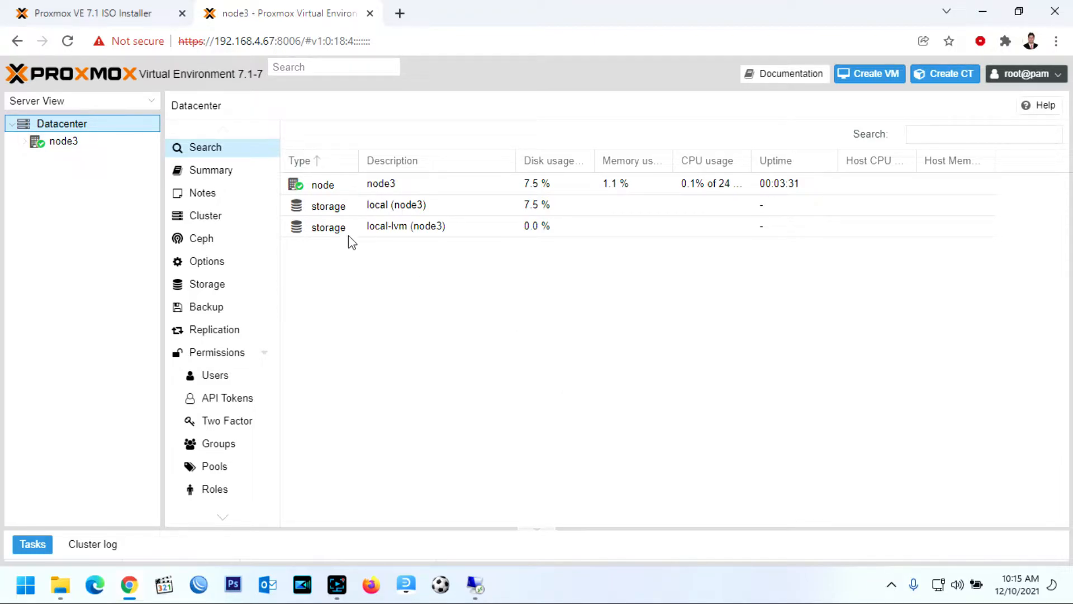
Review the Datacenter and node3 Summary pages, including disk usage, then open node3's Shell
left_click(234, 171)
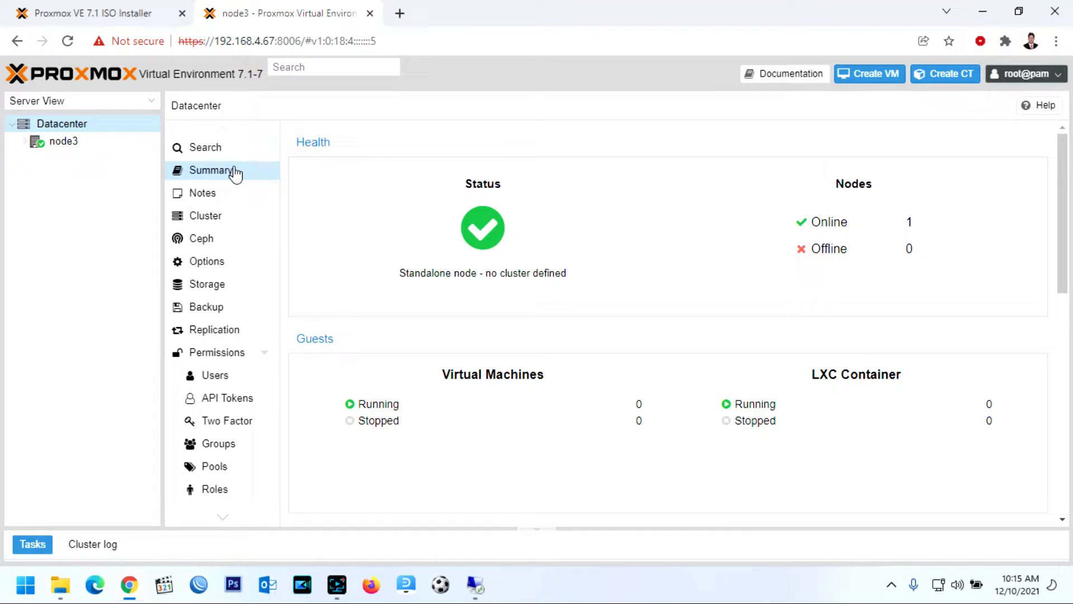
left_click(63, 141)
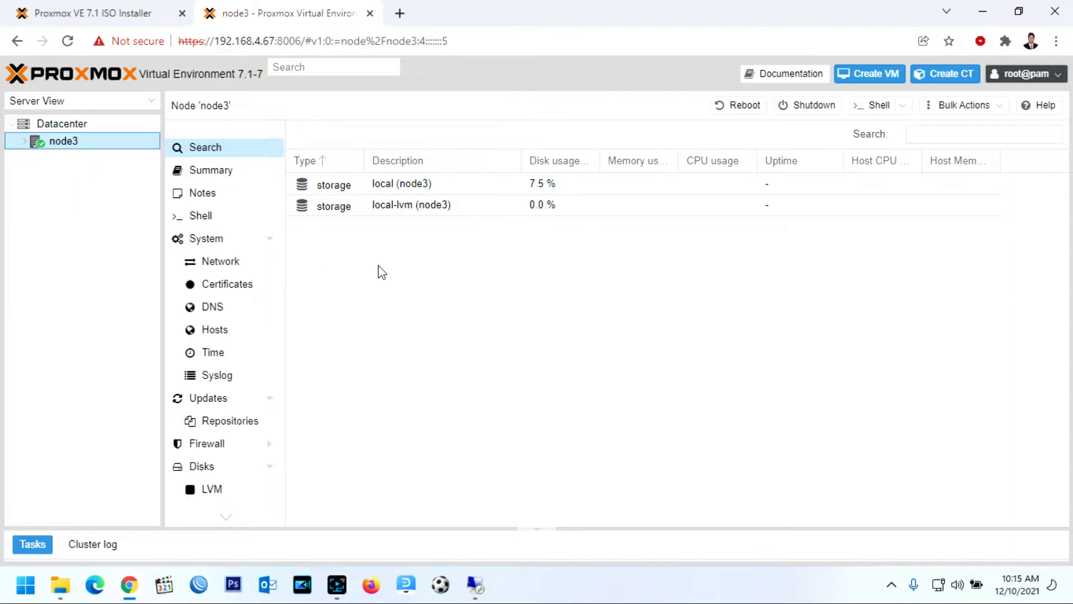
left_click(215, 171)
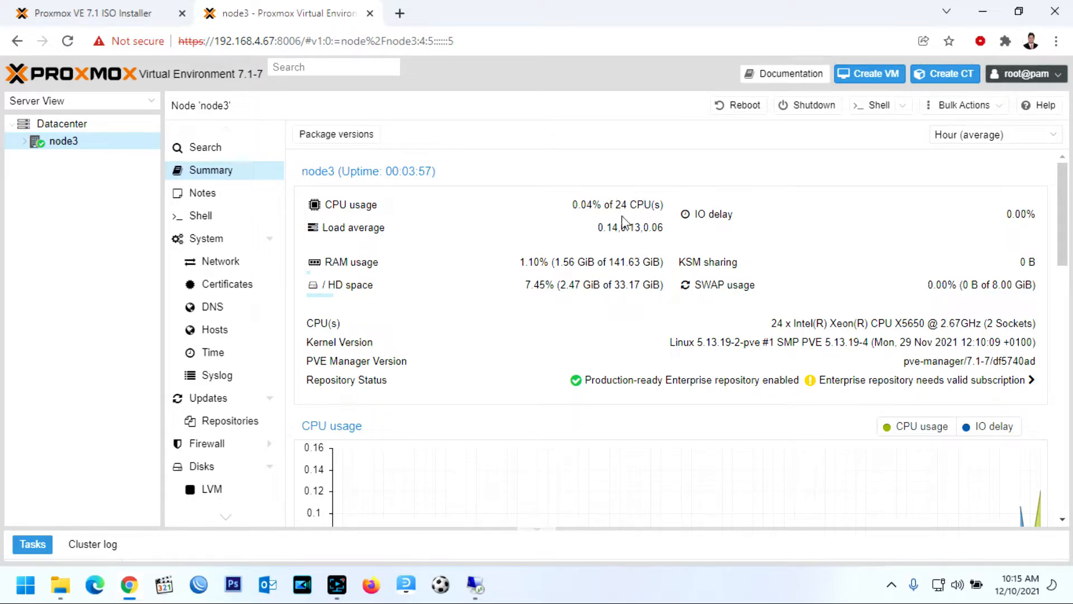
left_click_drag(531, 263, 642, 292)
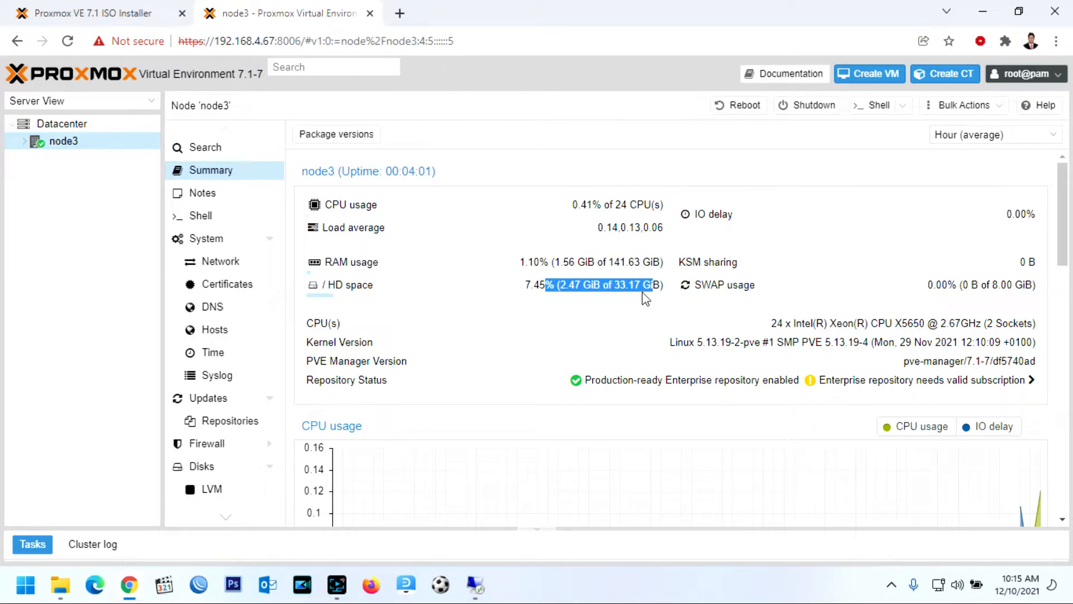
left_click(639, 287)
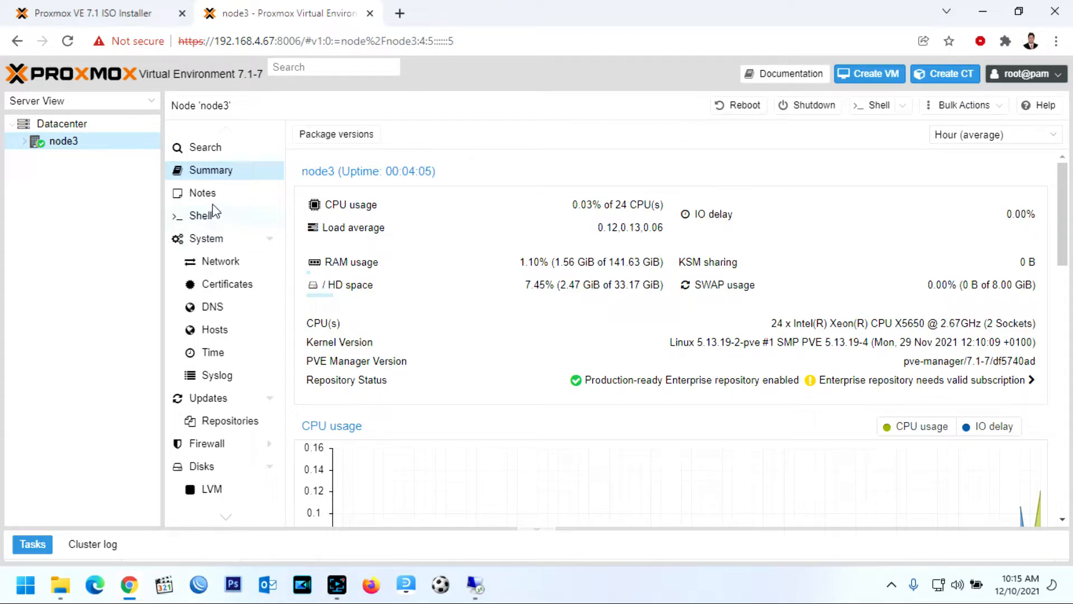
left_click(208, 218)
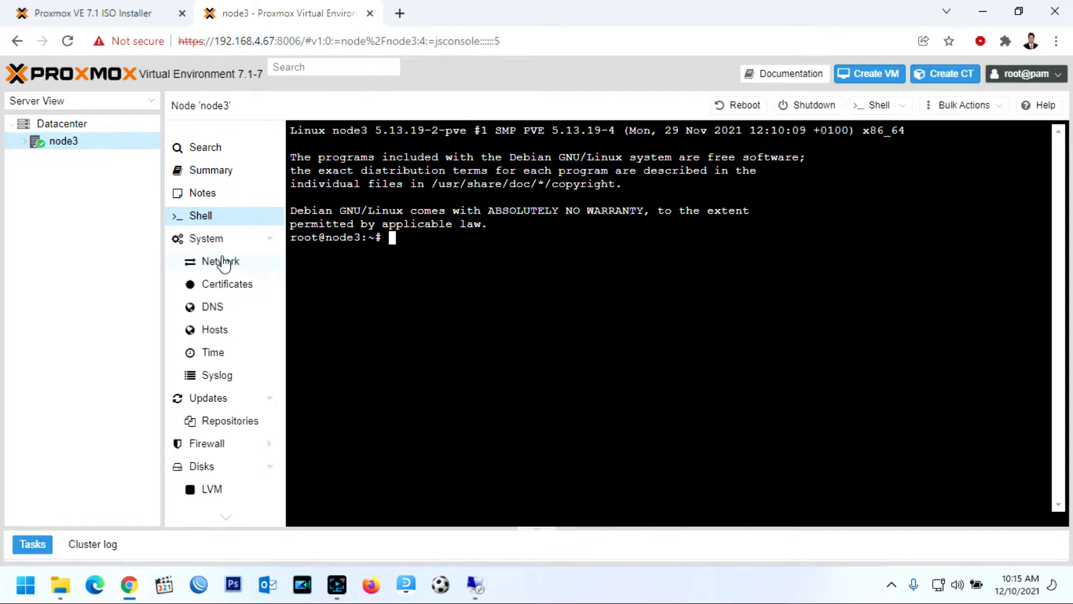
Inspect the vmbr0 bridge settings without changes, then view node3's DNS and hosts file
left_click(223, 262)
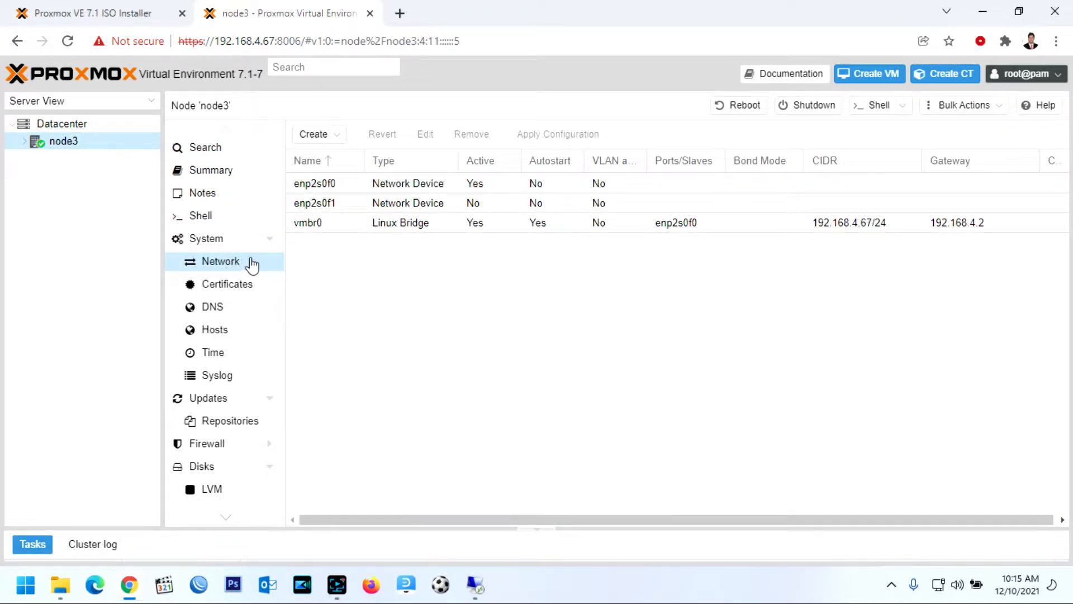
left_click(554, 226)
left_click(425, 134)
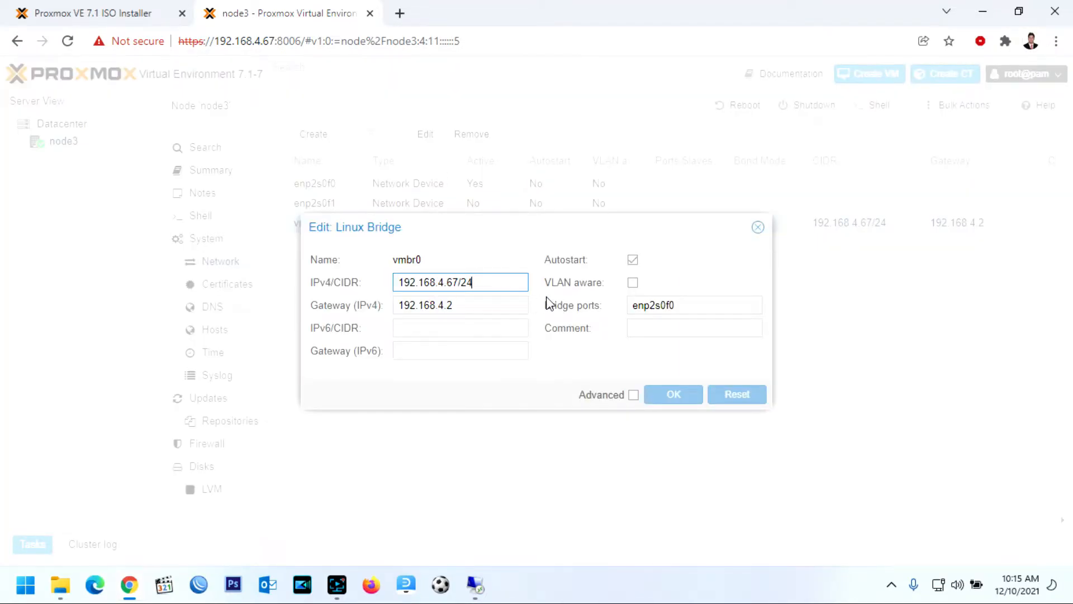
left_click(757, 227)
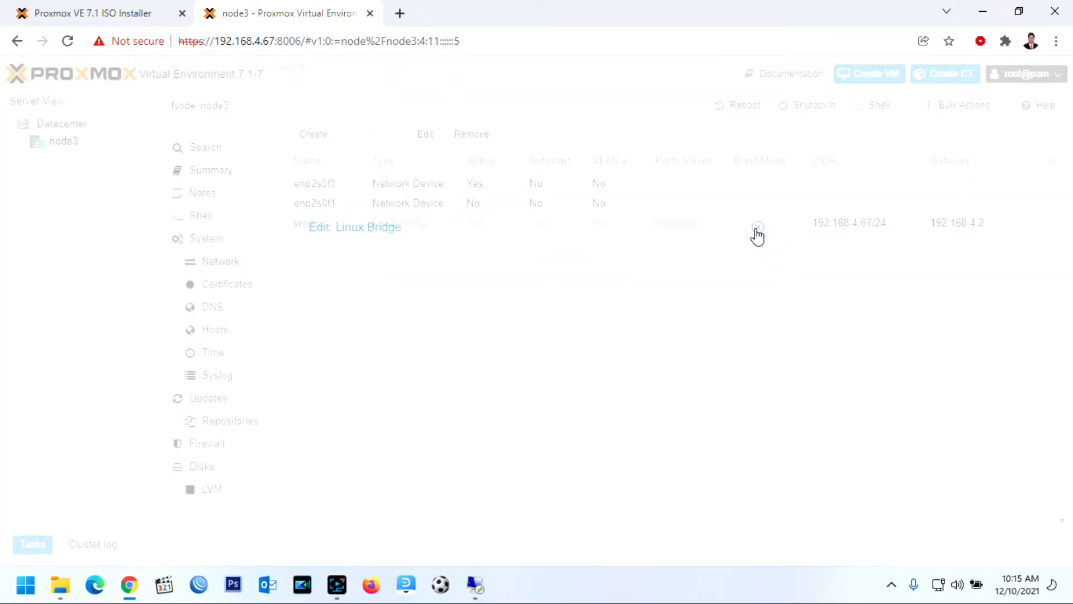
left_click(757, 227)
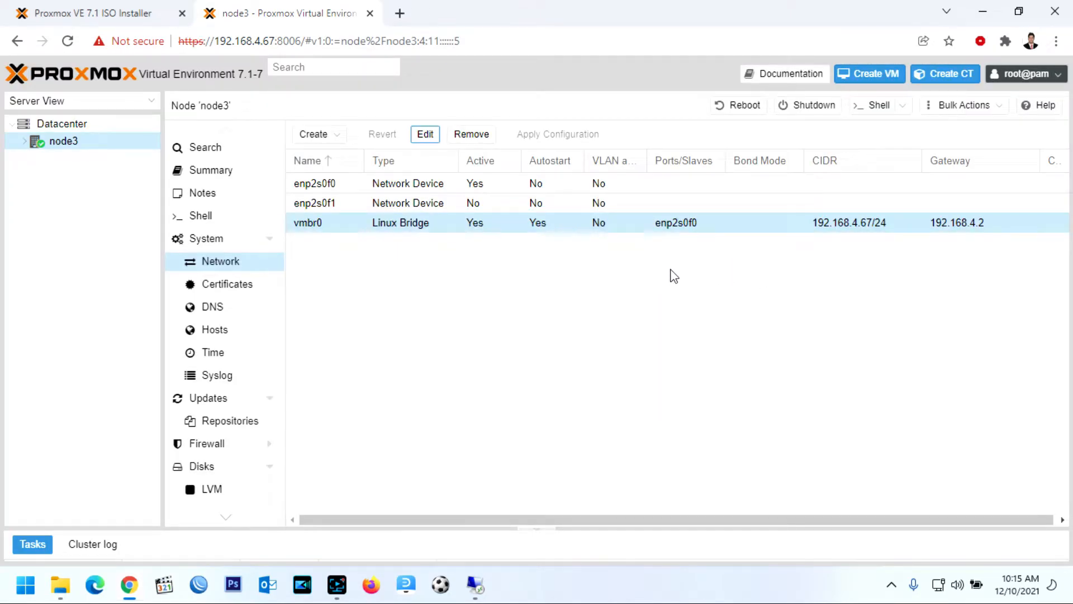
left_click(223, 310)
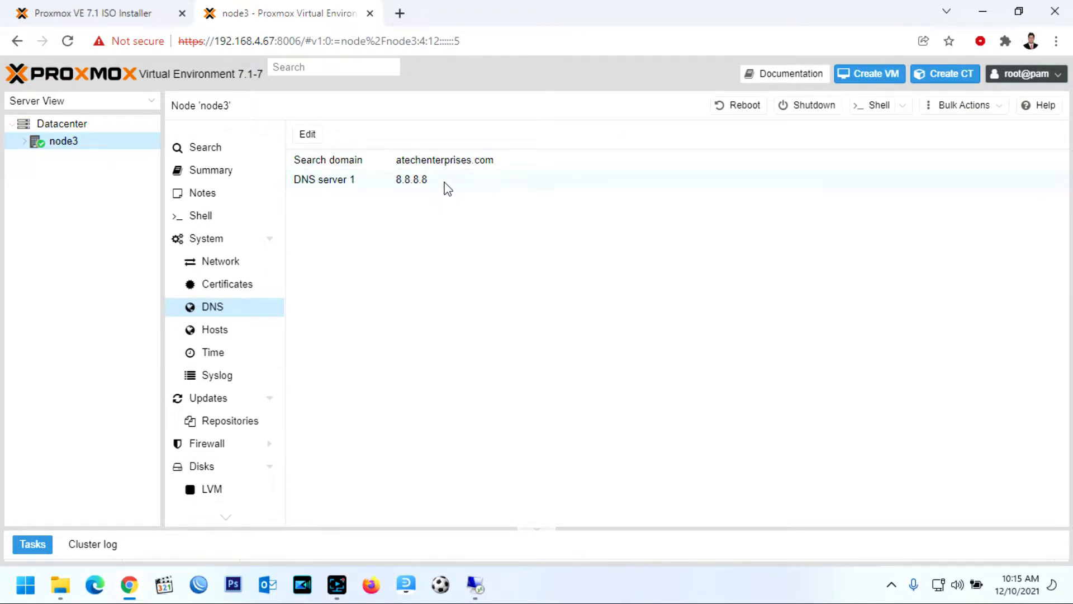
left_click(220, 341)
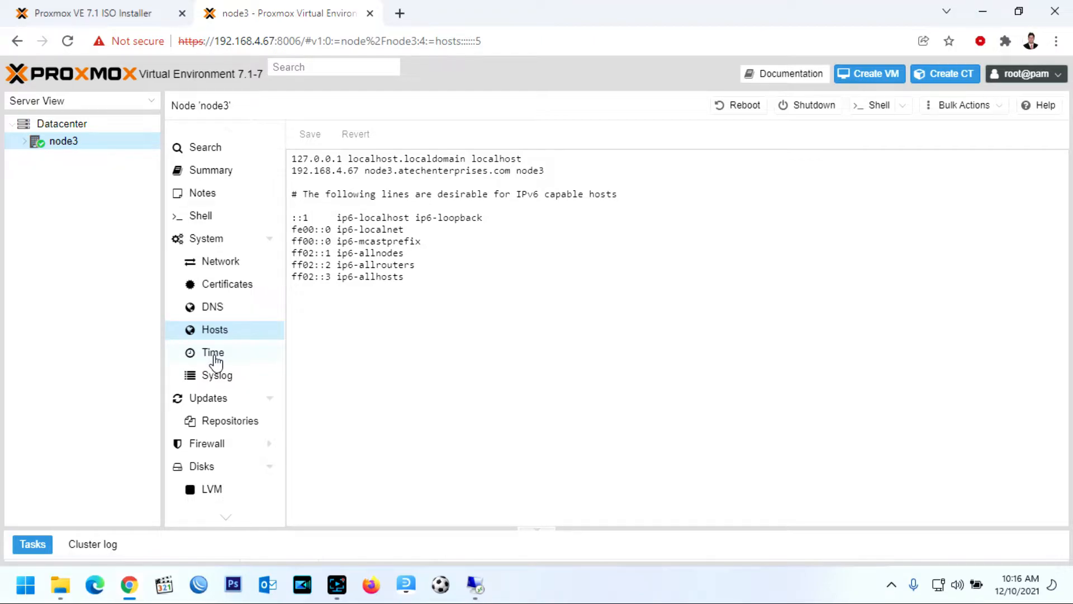
Check node3's time zone, server time and system log
left_click(217, 363)
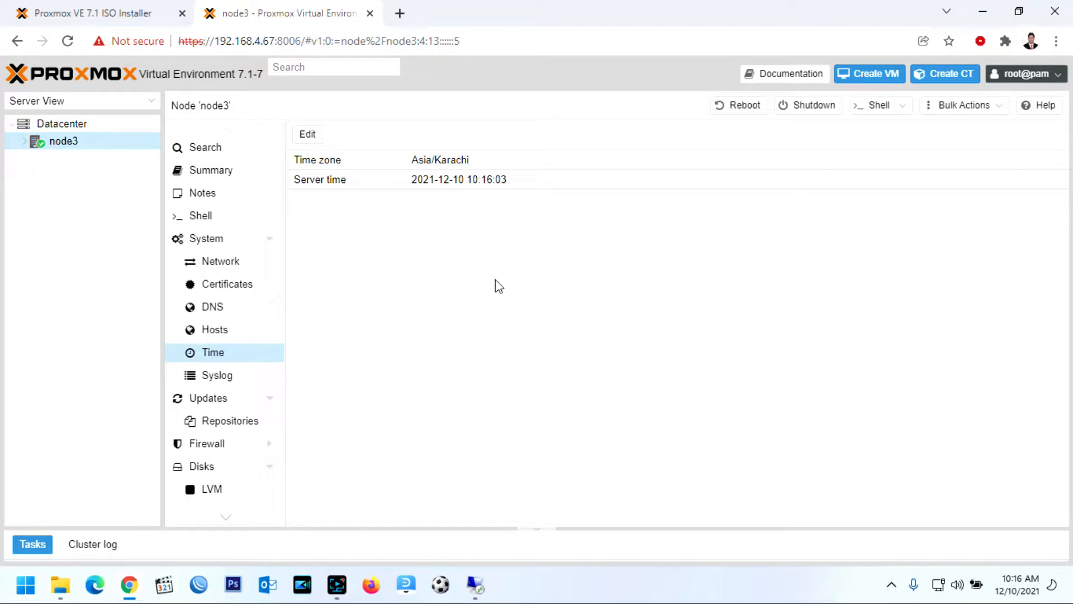
left_click(540, 188)
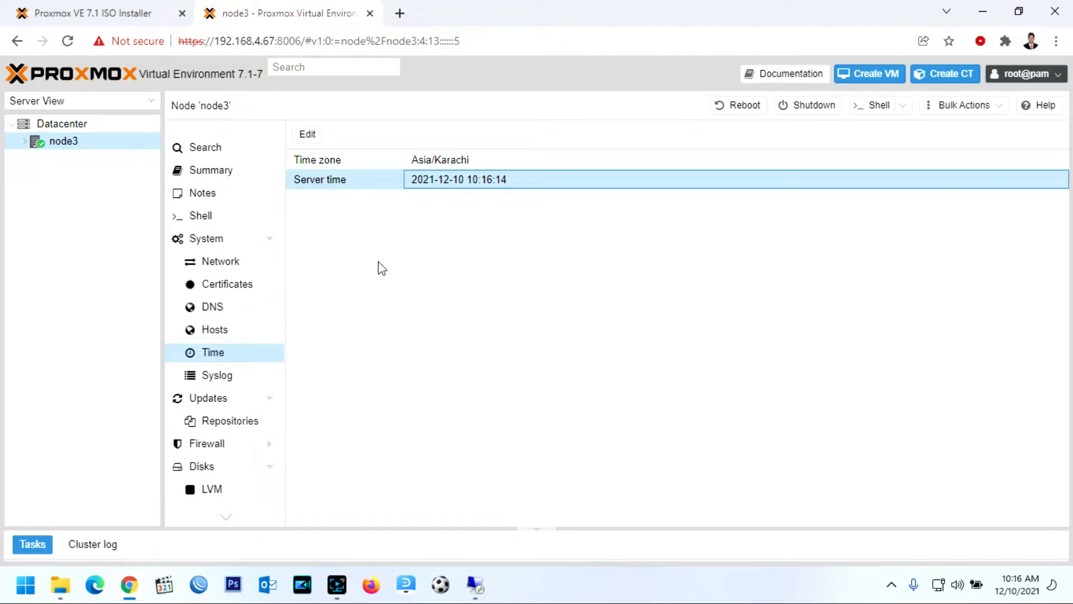
left_click(225, 379)
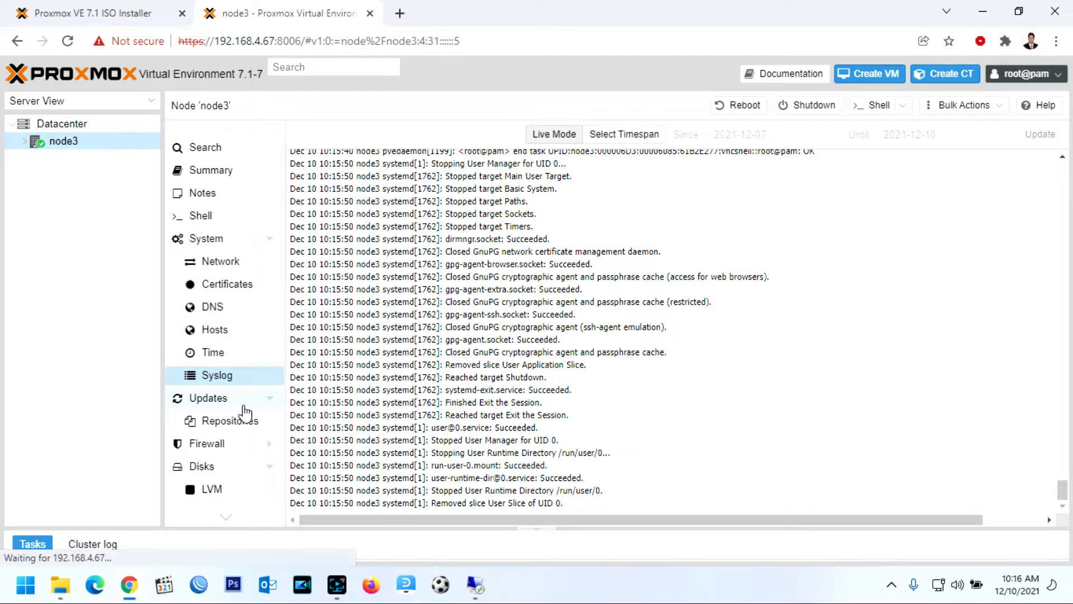
View node3's Updates and Repositories, noting the pve-enterprise no-subscription warning
left_click(244, 406)
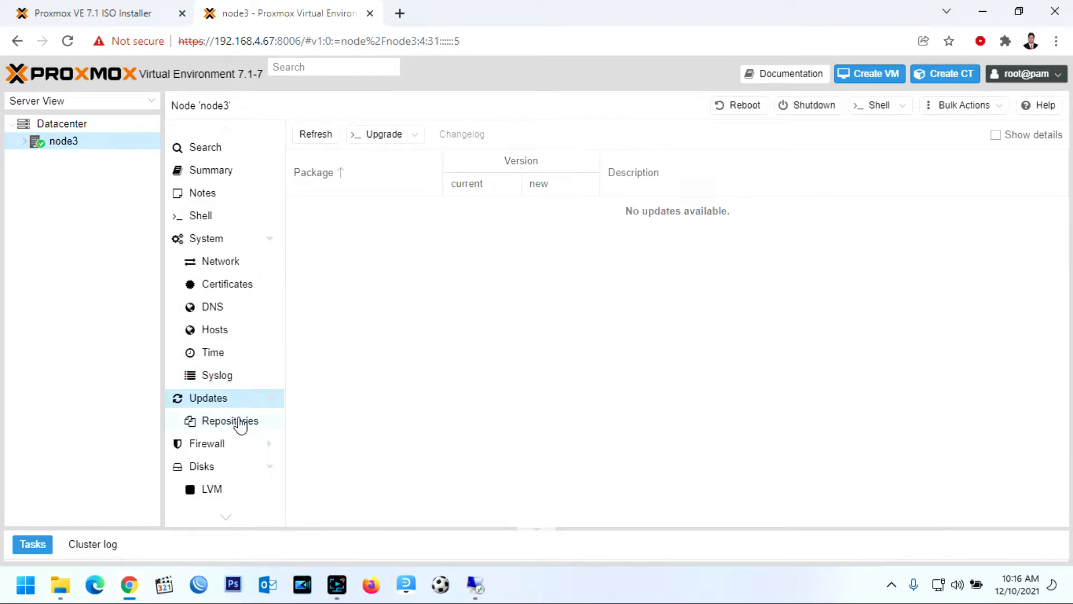
left_click(241, 425)
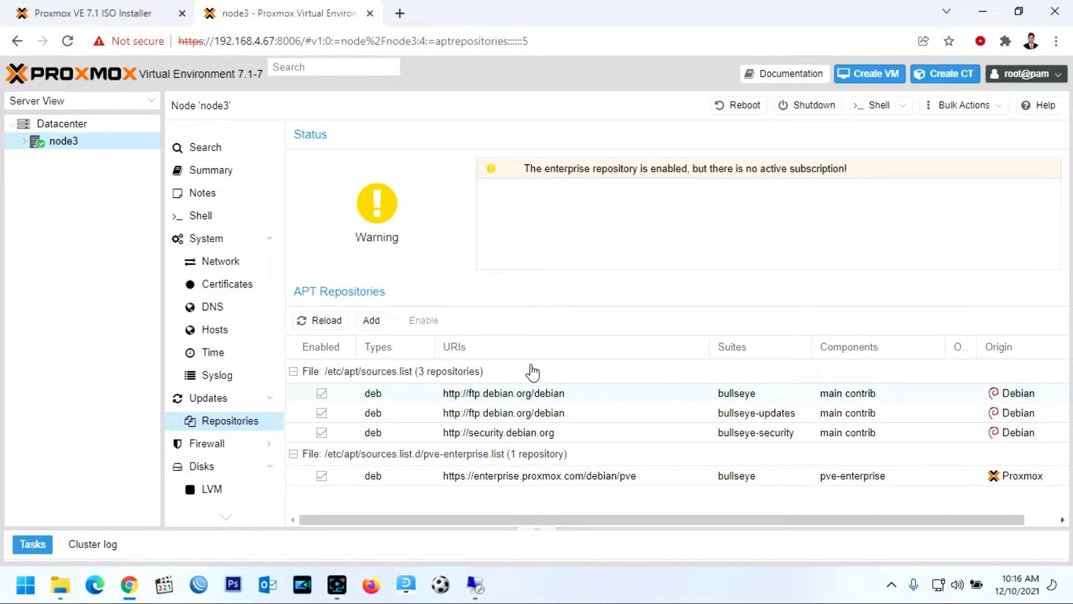
left_click(853, 168)
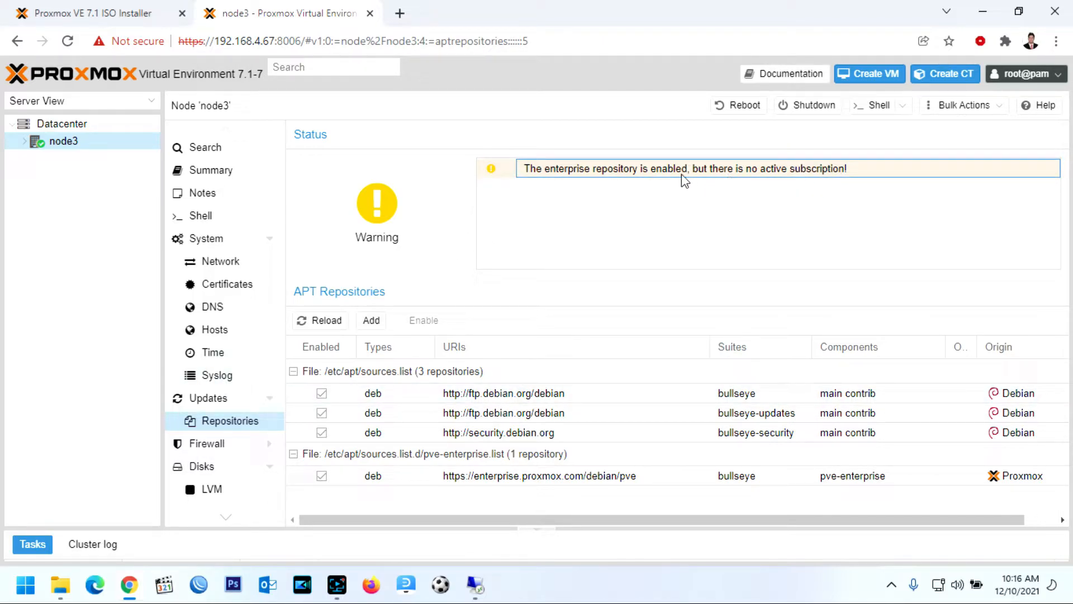
scroll(201, 352, "down", 3)
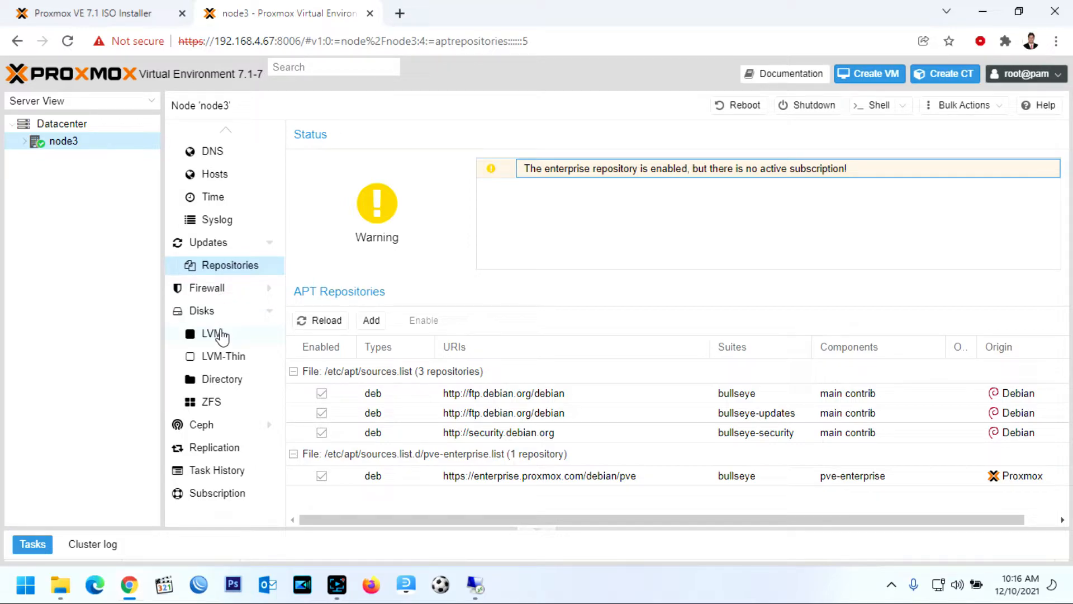
Check node3's LVM and LVM-Thin storage, /dev/sda3 at 146.51 GB, then open the Shell
left_click(213, 334)
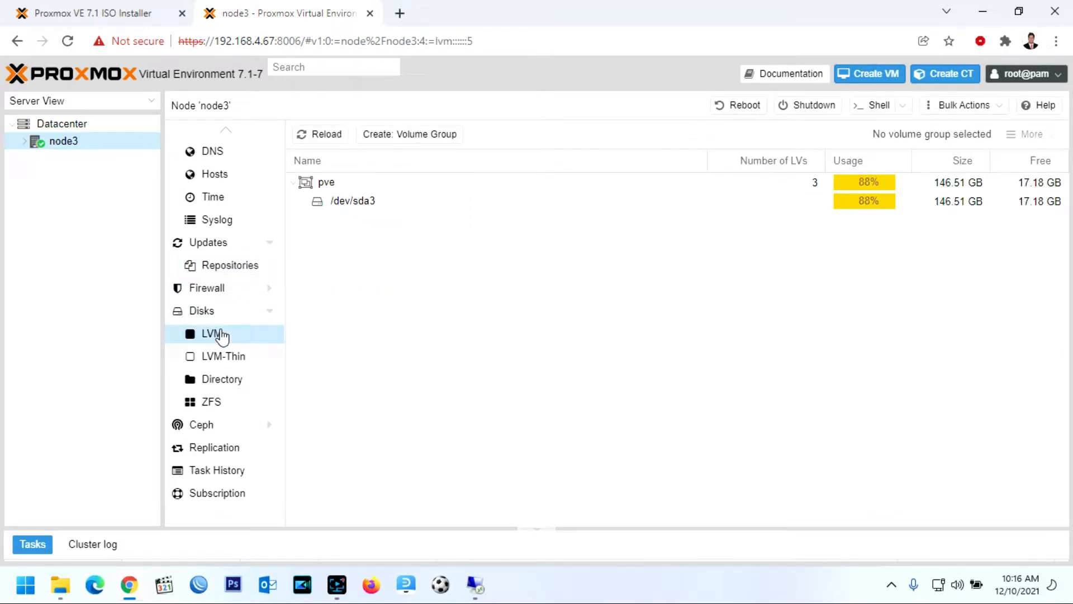
left_click(223, 359)
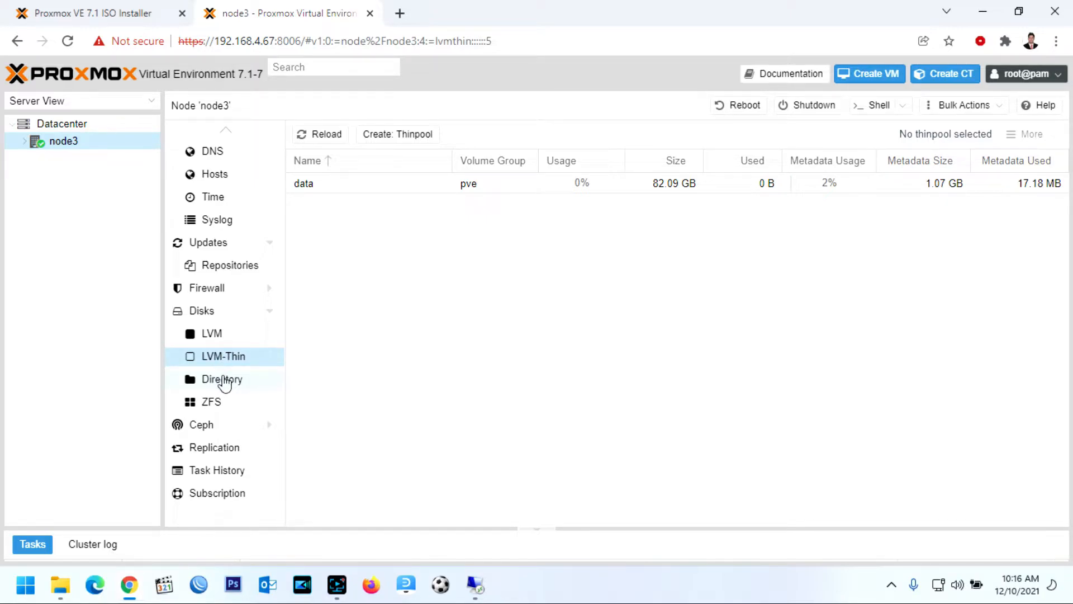
left_click(219, 336)
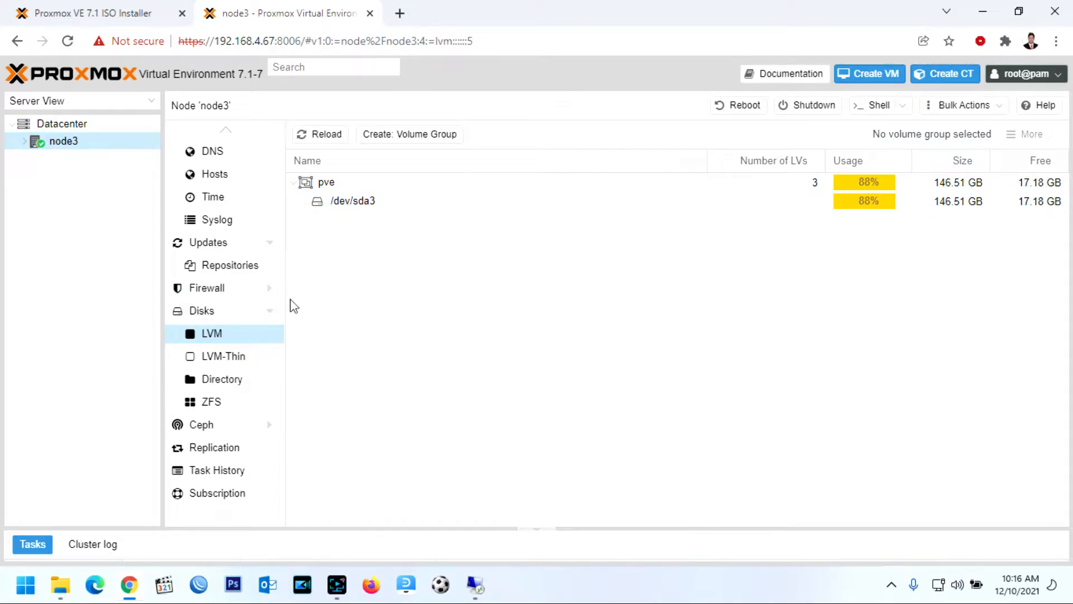
left_click(440, 202)
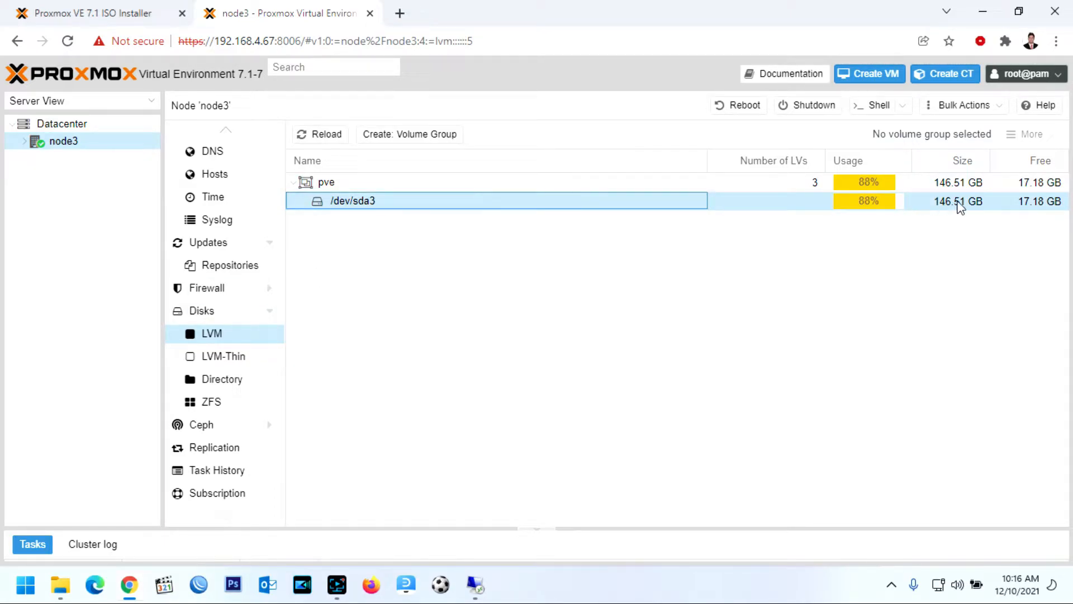
left_click(919, 203)
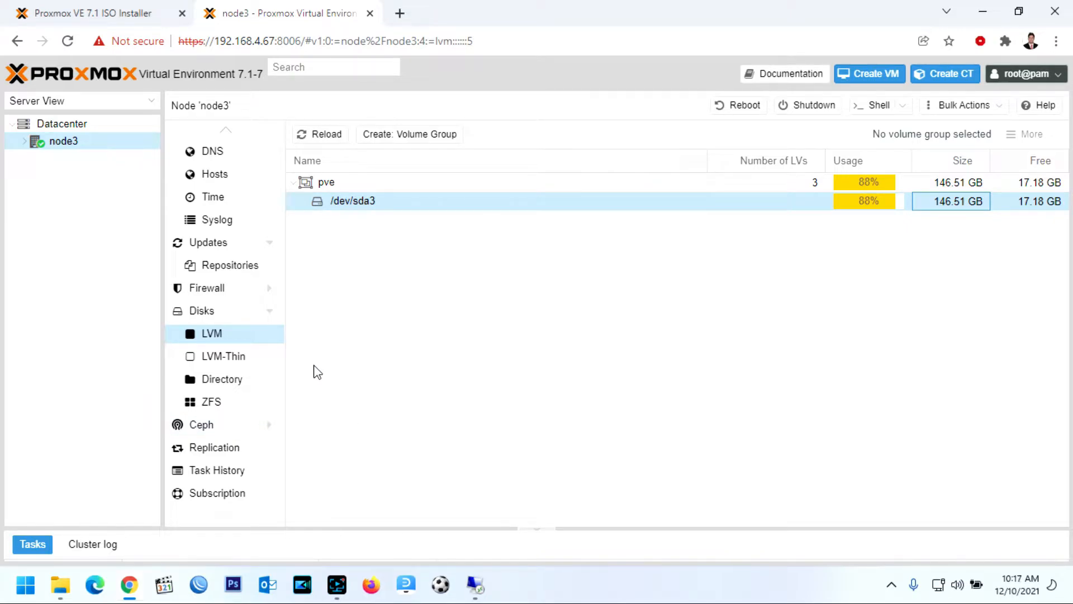
scroll(208, 367, "up", 3)
left_click(203, 218)
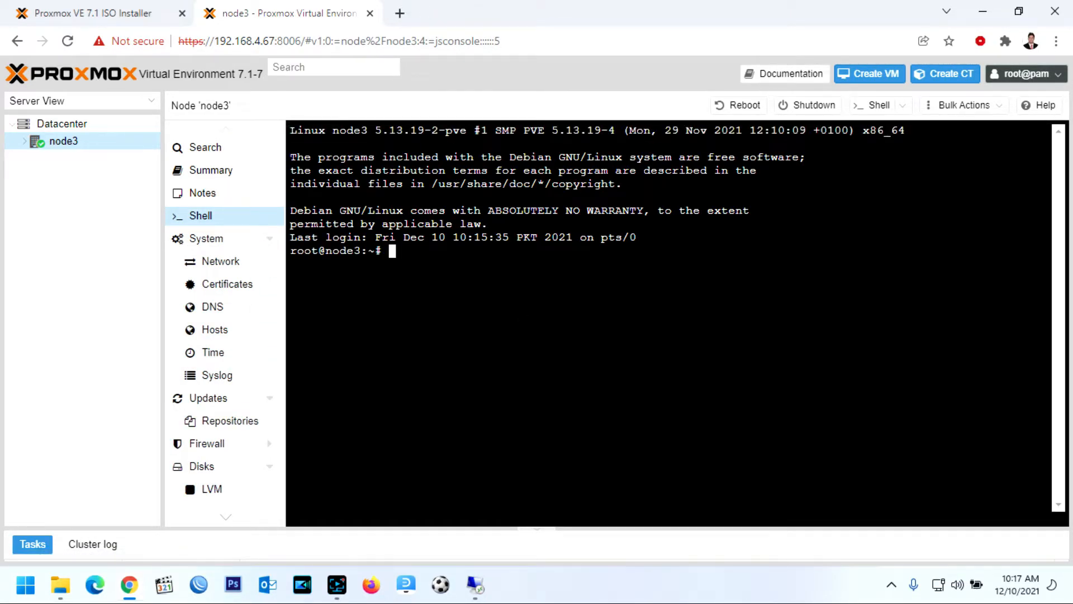
Run 'apt-get update' and then 'apt-get install -y' in node3's shell
type("apt-get update")
key("Return")
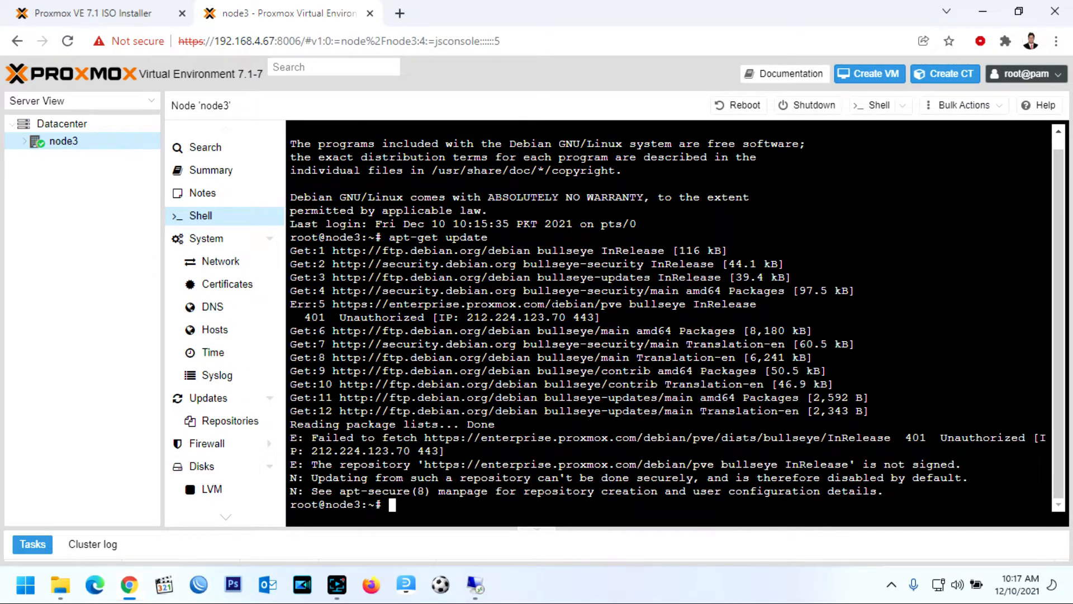
type("apt-get install -y")
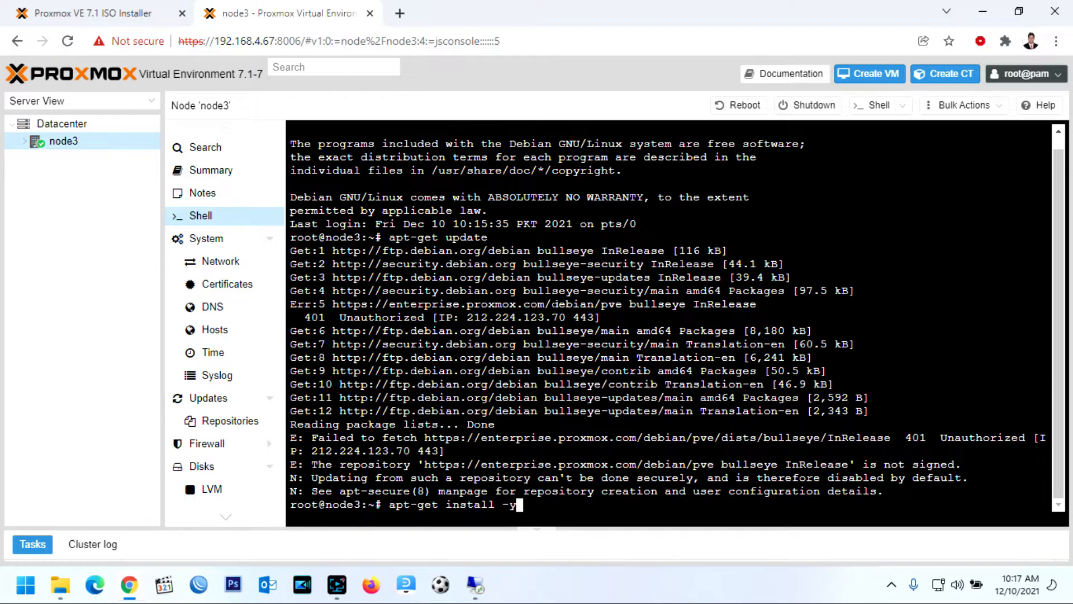
key("Return")
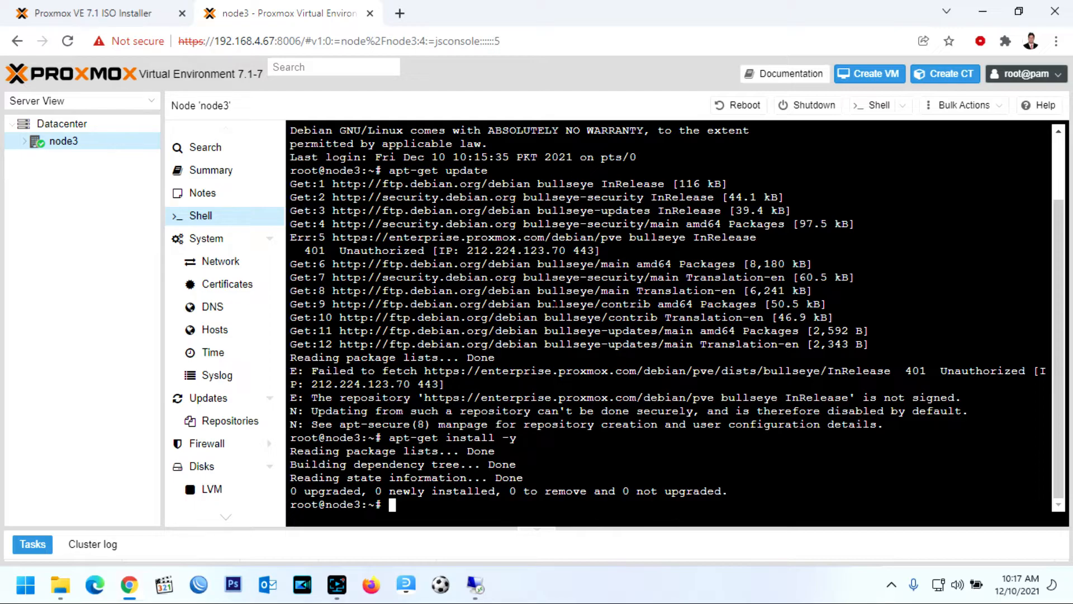
Open node1 (192.168.4.64:8006) and node2 (192.168.4.76:8006) in new browser tabs
left_click(400, 14)
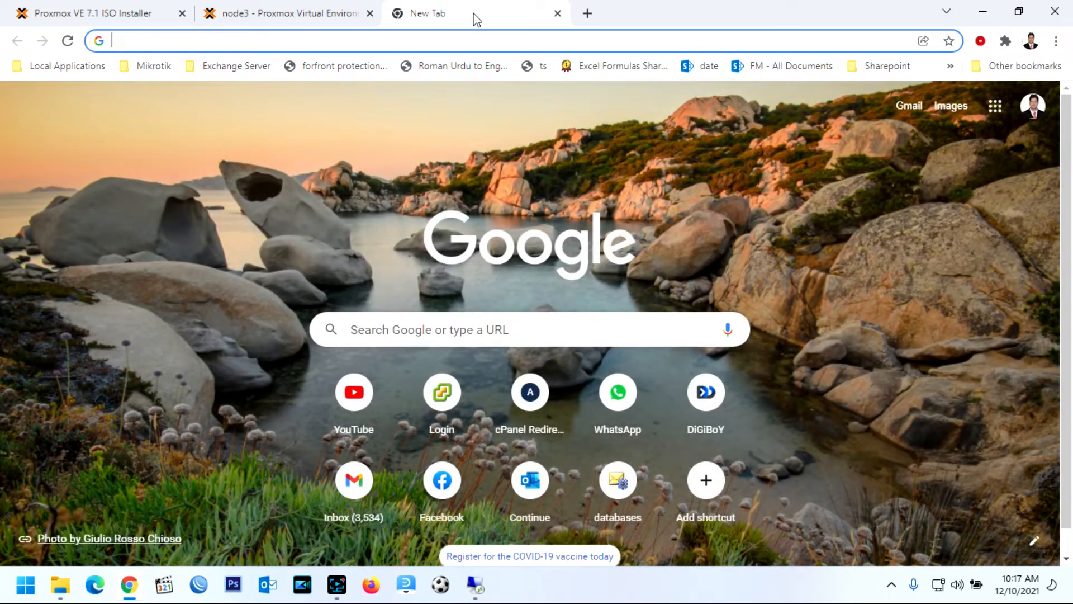
type("192.168.4.64")
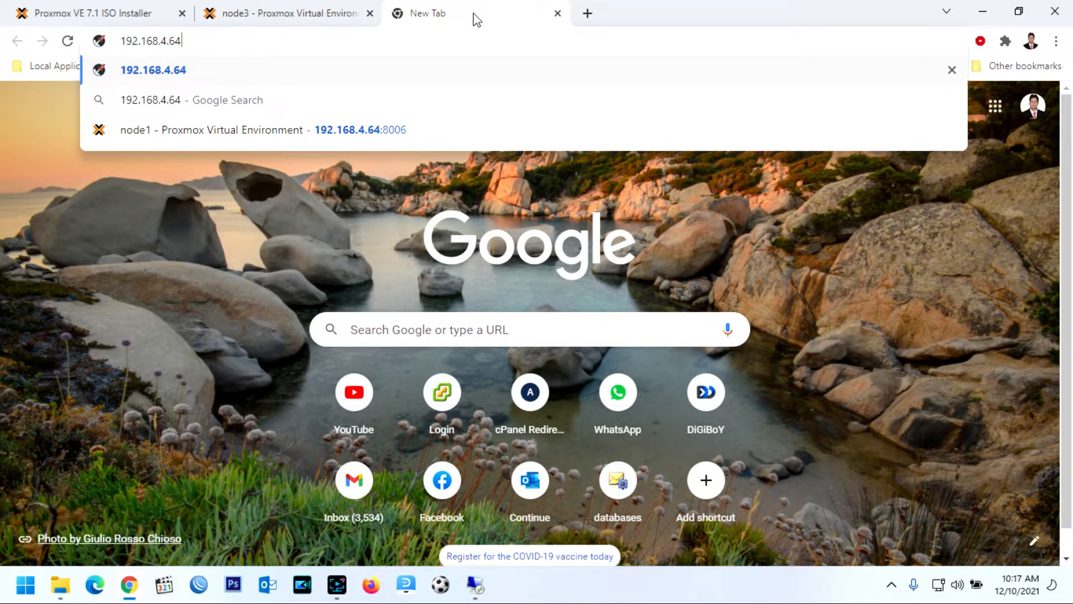
key("Down")
key("Down")
key("Return")
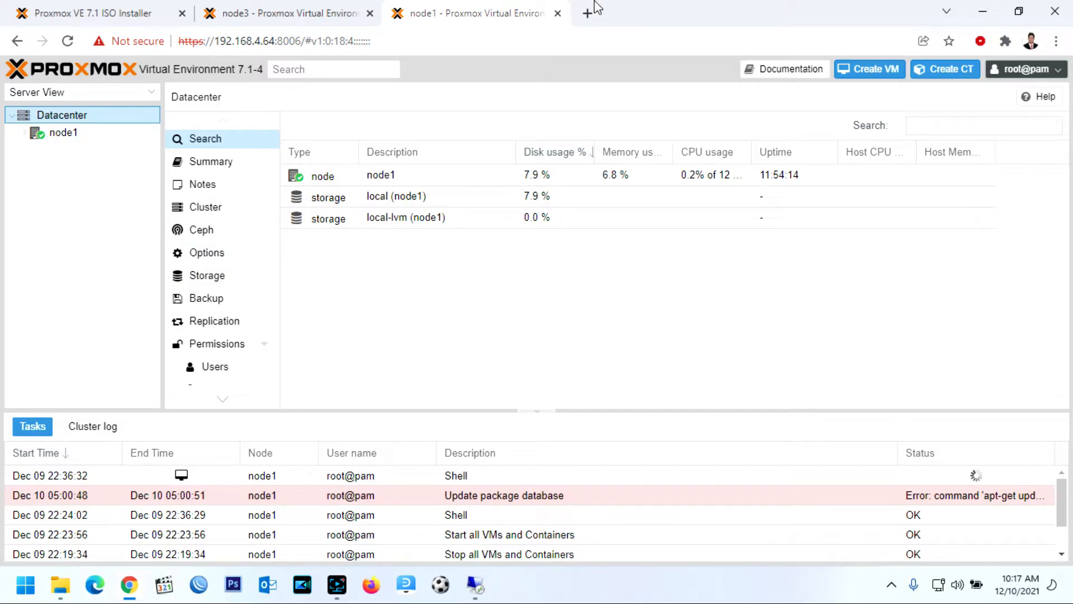
left_click(587, 12)
type("192")
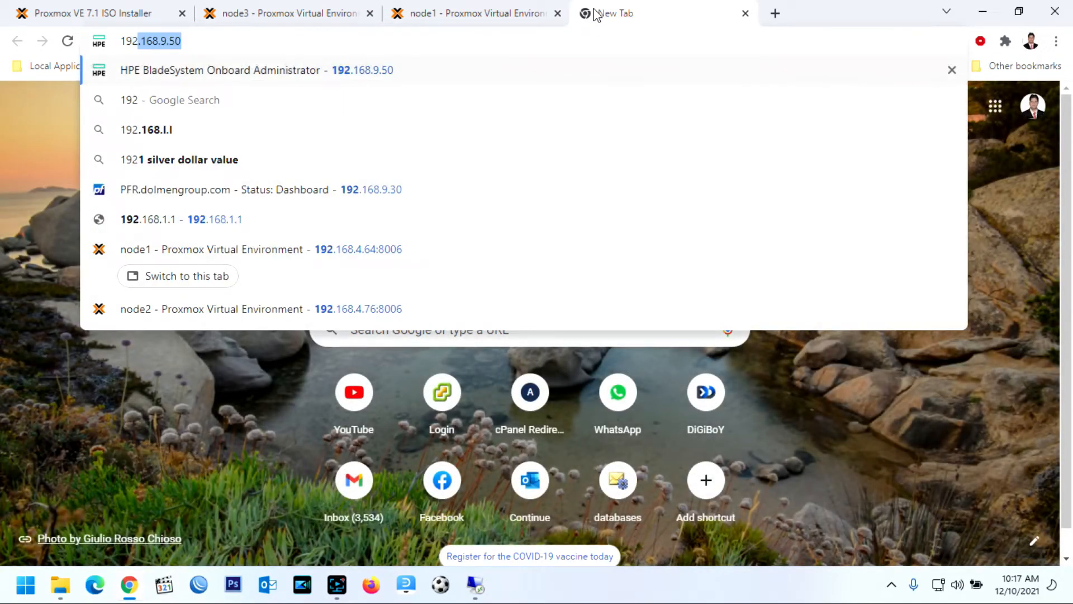
type(".168.4")
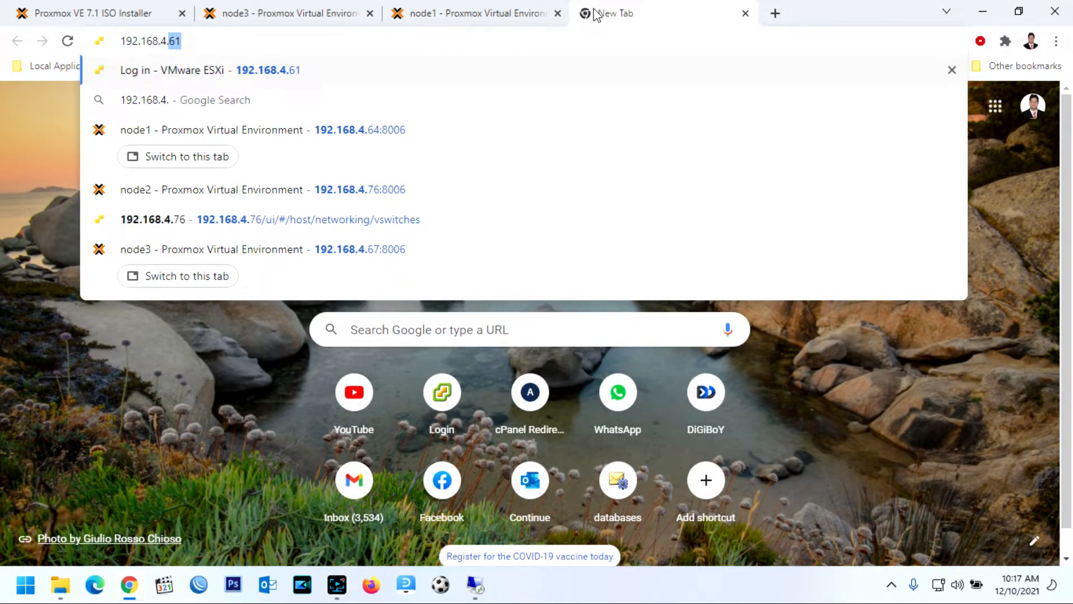
type(".76")
key("Right")
key("Return")
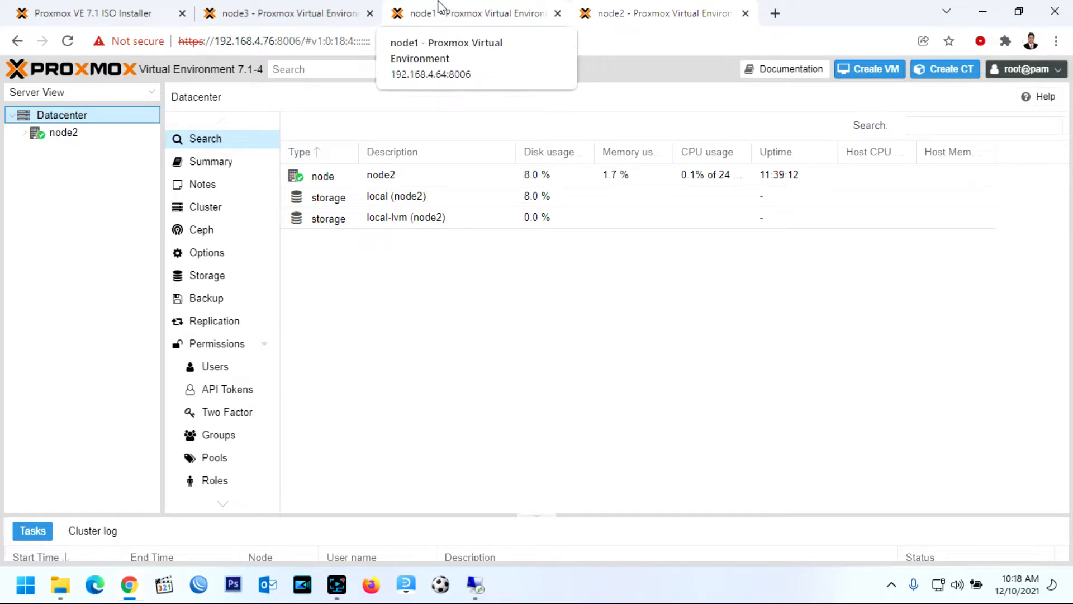
Compare the time zone and server time on node3 and node1
left_click(280, 13)
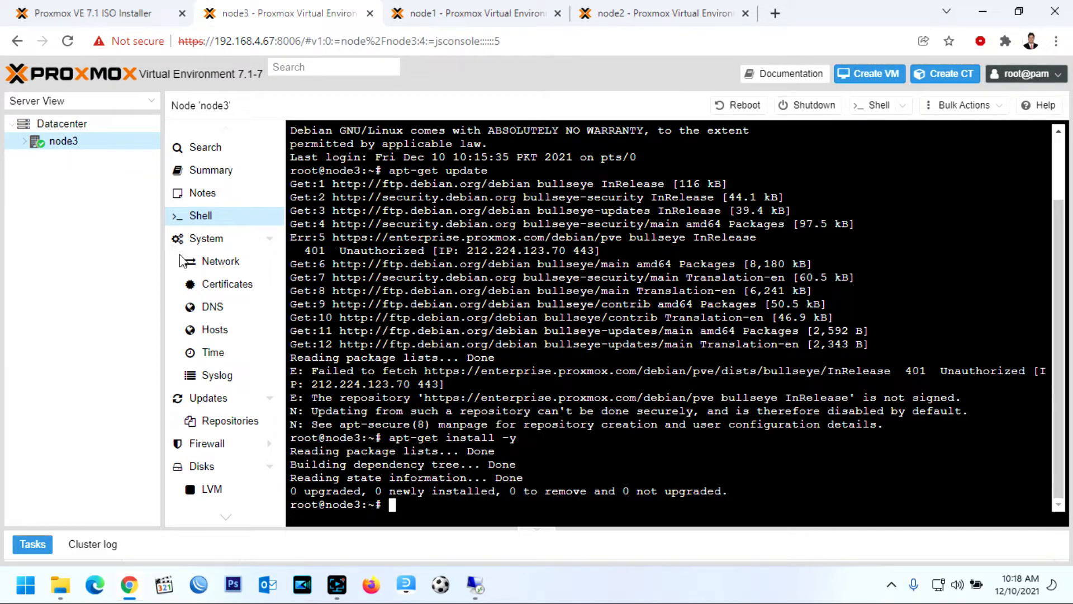
left_click(223, 356)
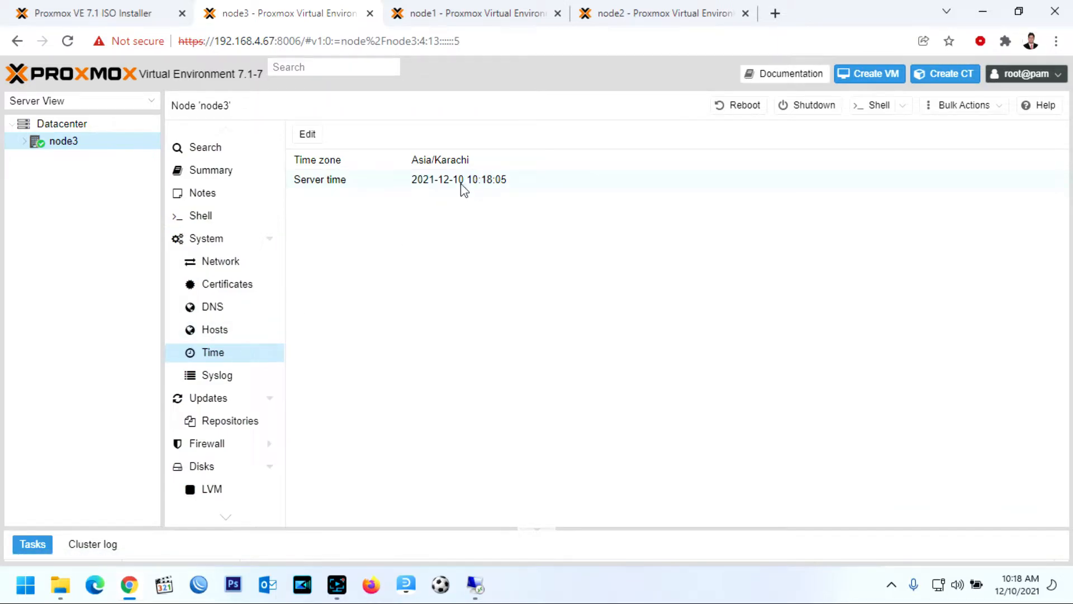
left_click(494, 16)
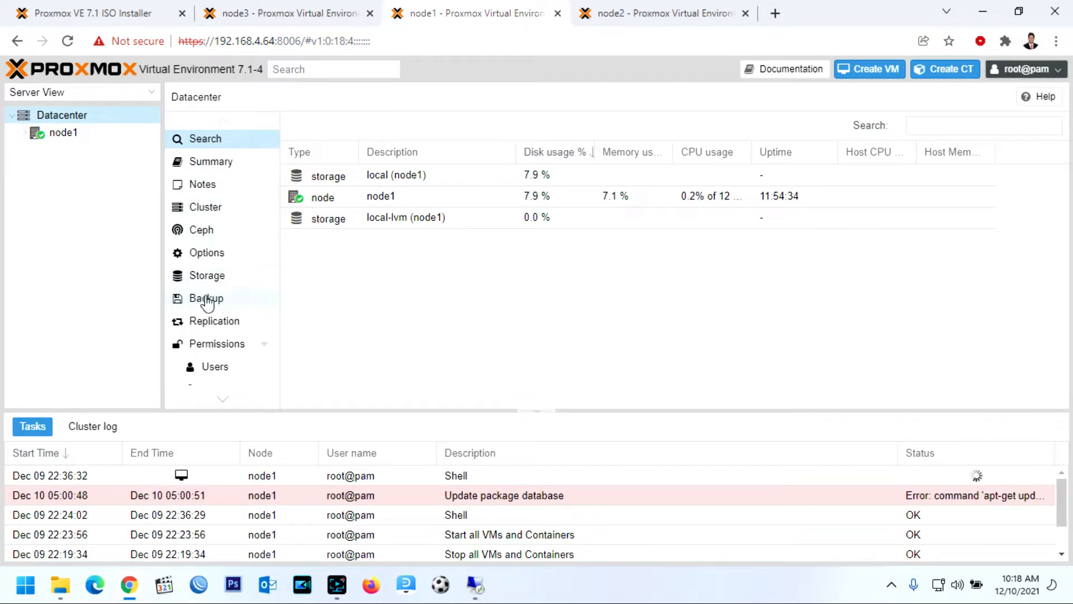
scroll(209, 299, "down", 3)
scroll(210, 303, "down", 2)
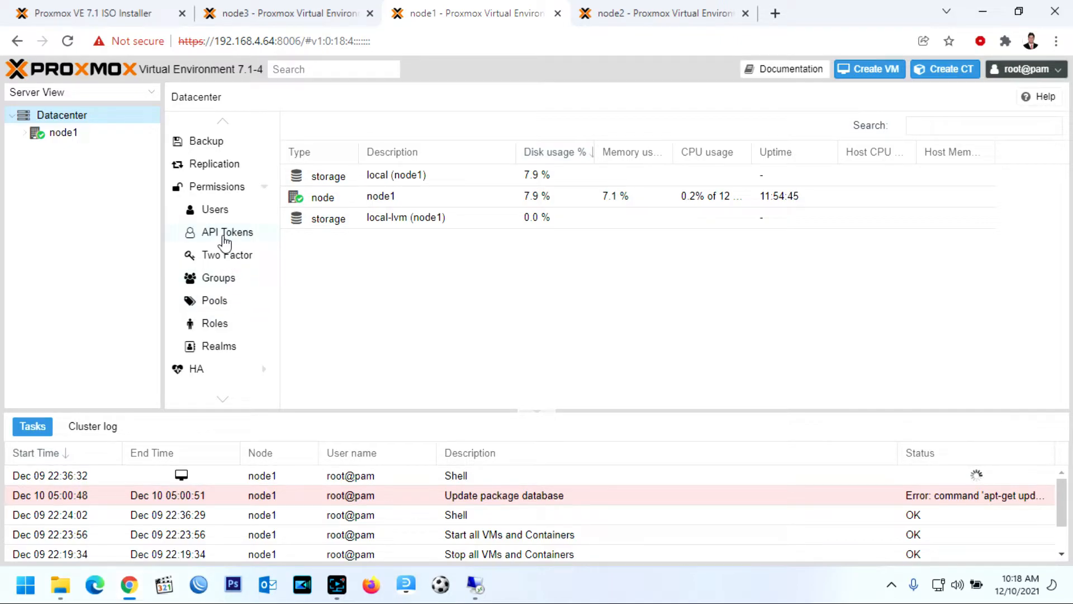
scroll(226, 242, "up", 2)
left_click(74, 134)
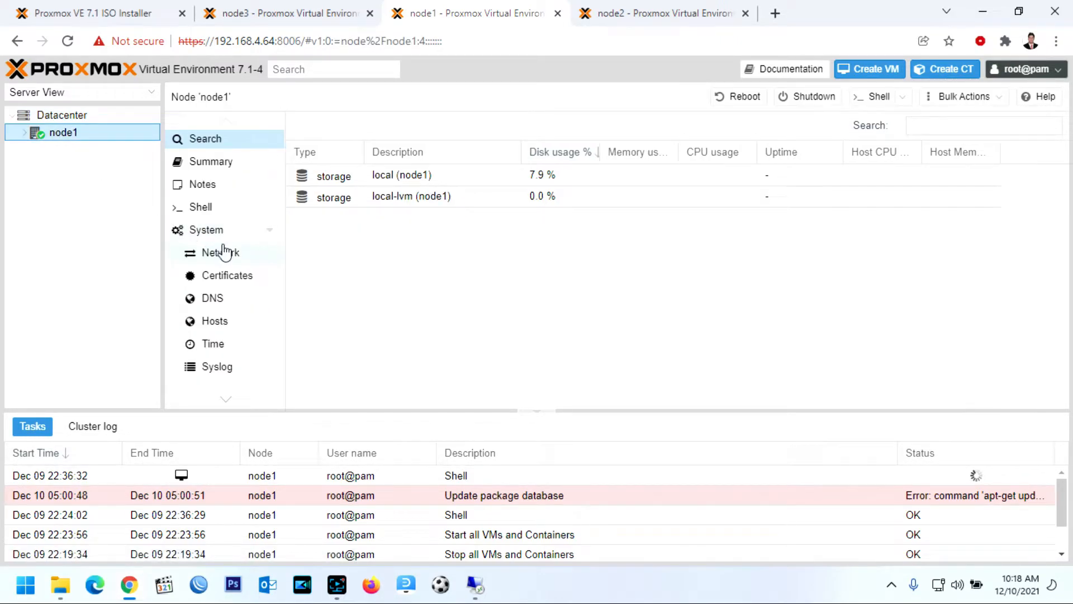
left_click(223, 343)
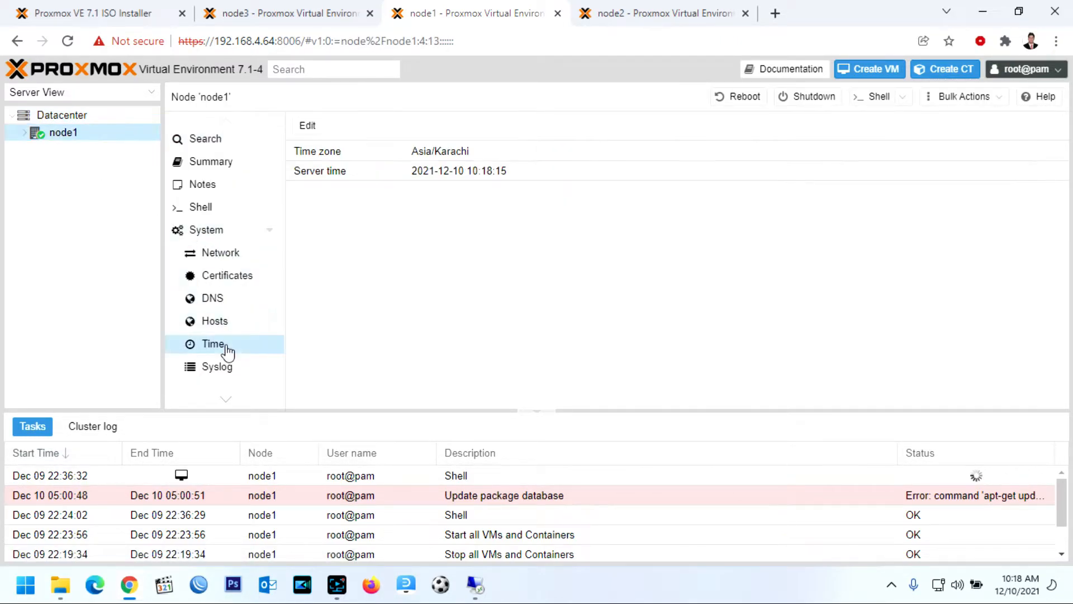
Check node2's server time, then return to node3's Datacenter summary
left_click(637, 22)
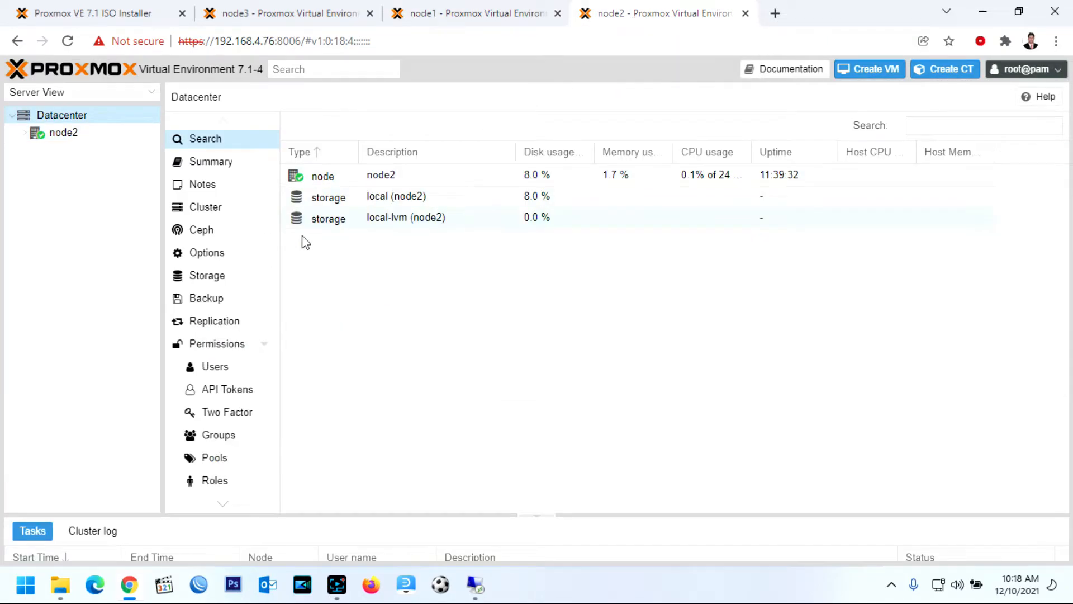
left_click(61, 134)
scroll(224, 261, "down", 3)
left_click(215, 264)
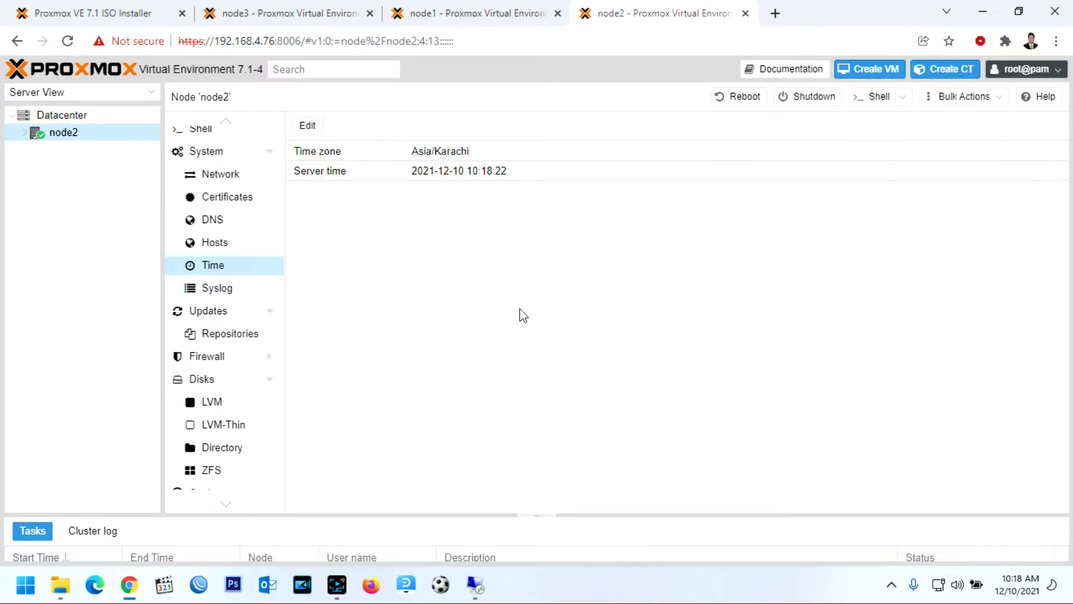
left_click(508, 16)
left_click(323, 12)
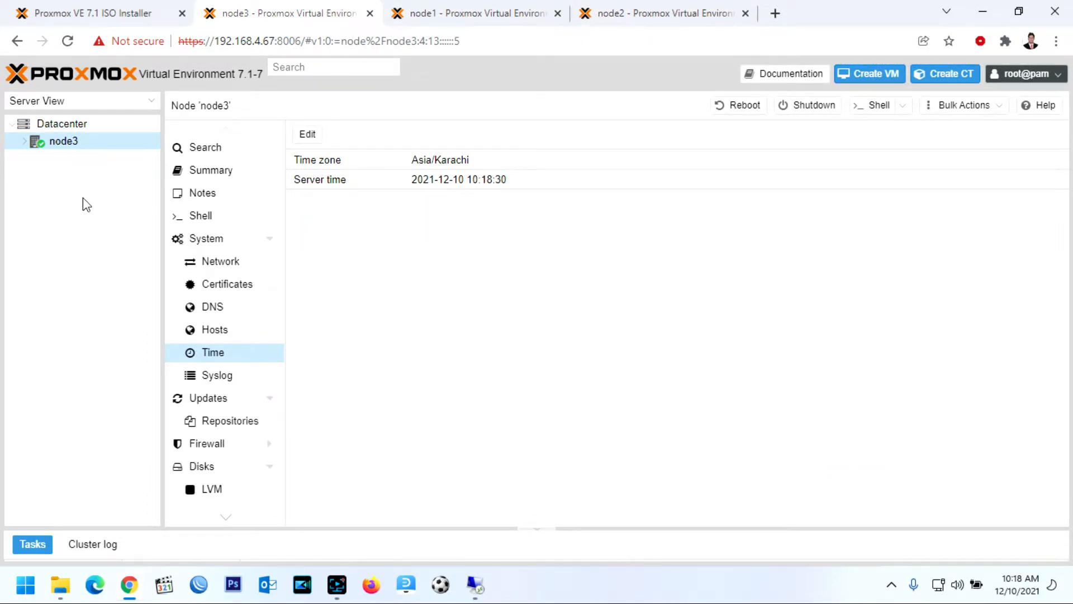
left_click(78, 127)
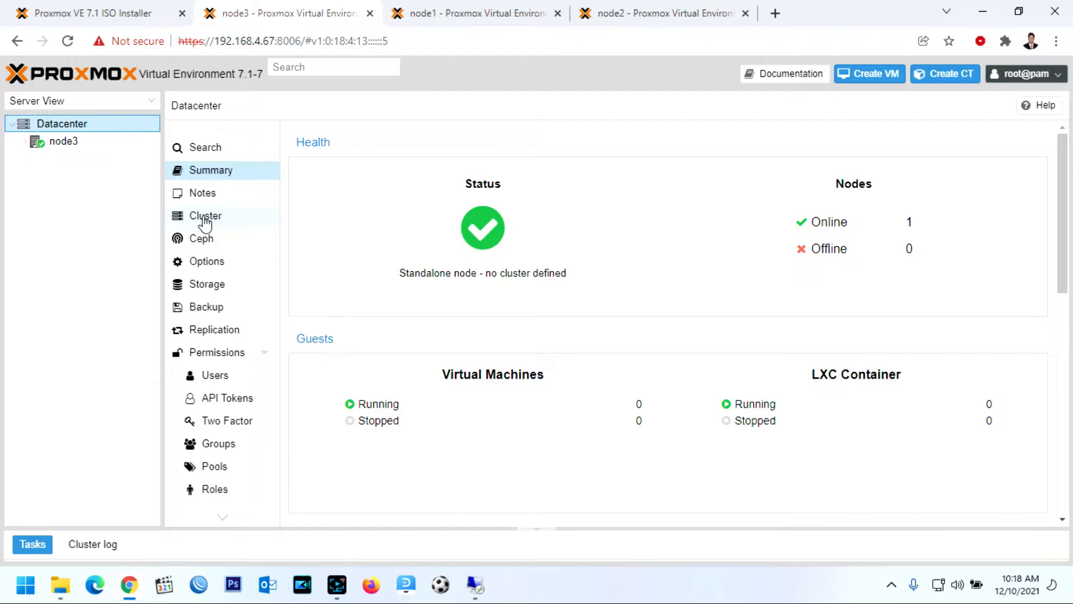
Create a cluster named ATECH on node3 and confirm the task finished OK
left_click(206, 218)
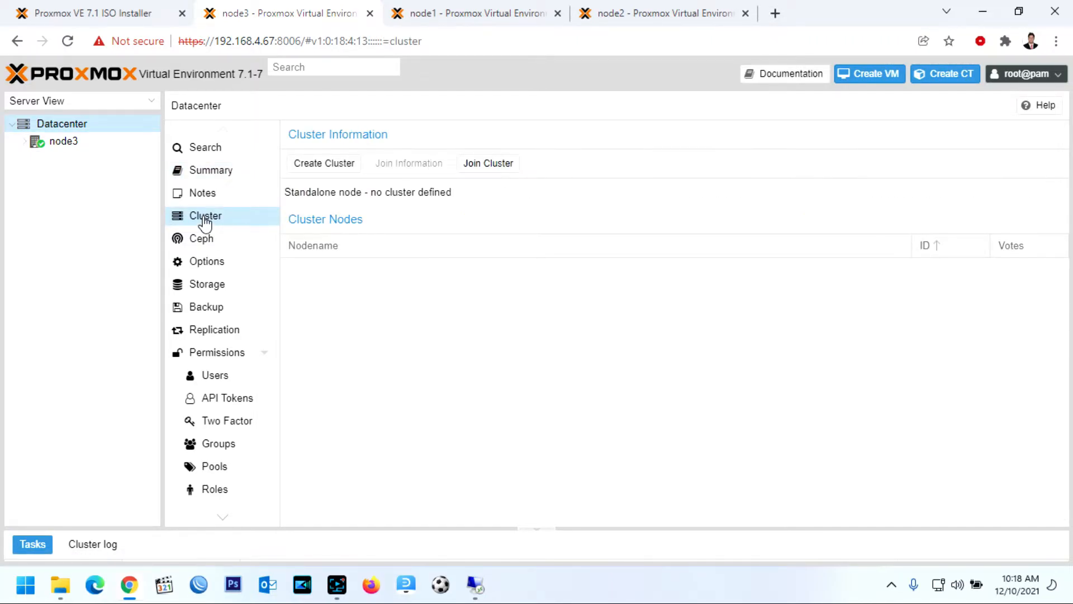
left_click(326, 174)
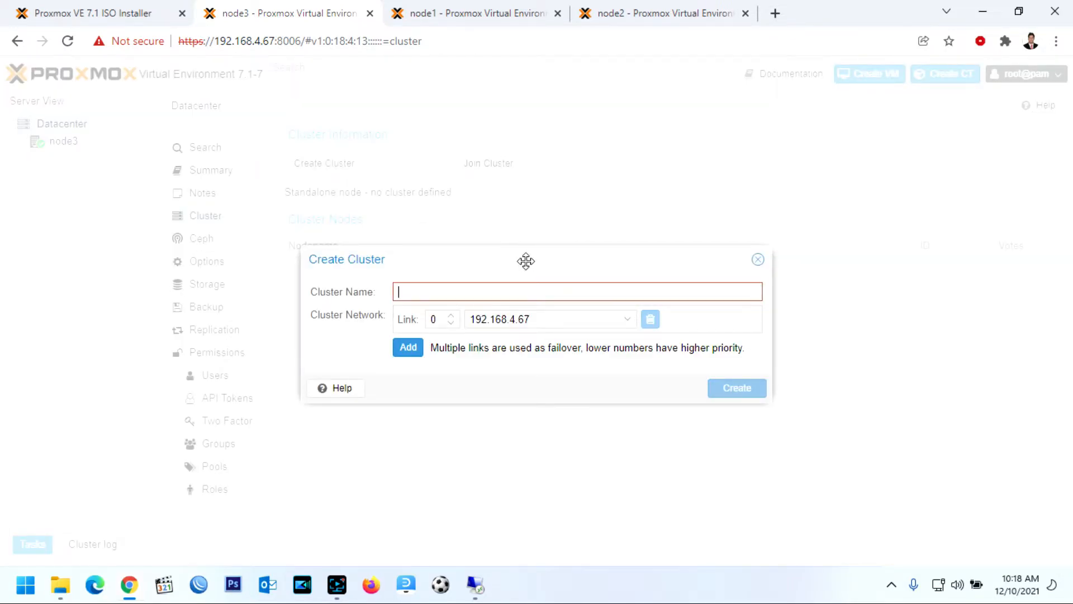
type("ATECH")
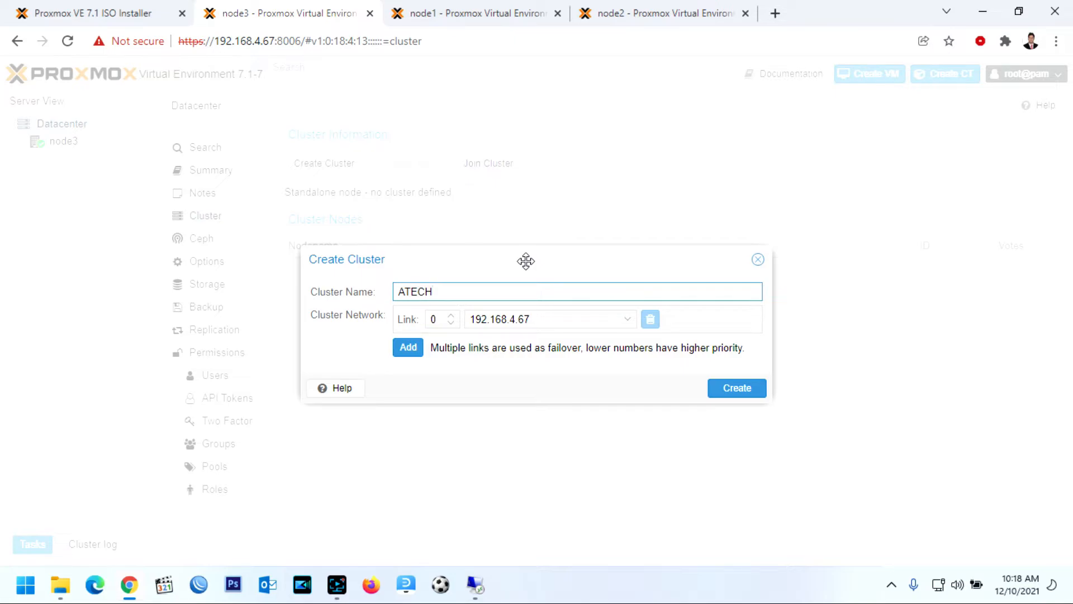
left_click(736, 389)
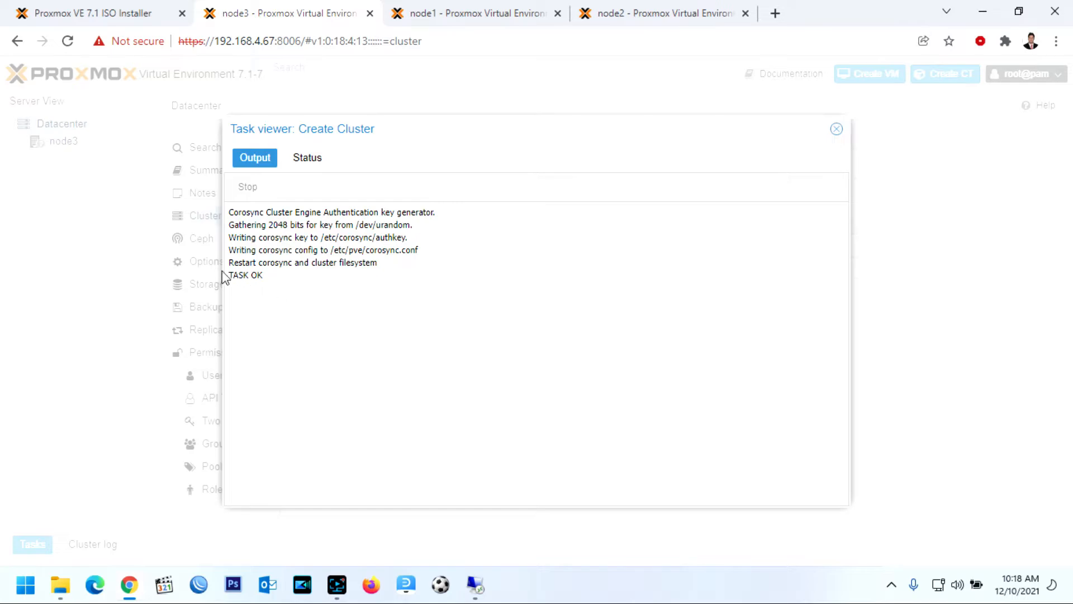
left_click_drag(246, 275, 276, 283)
left_click(836, 130)
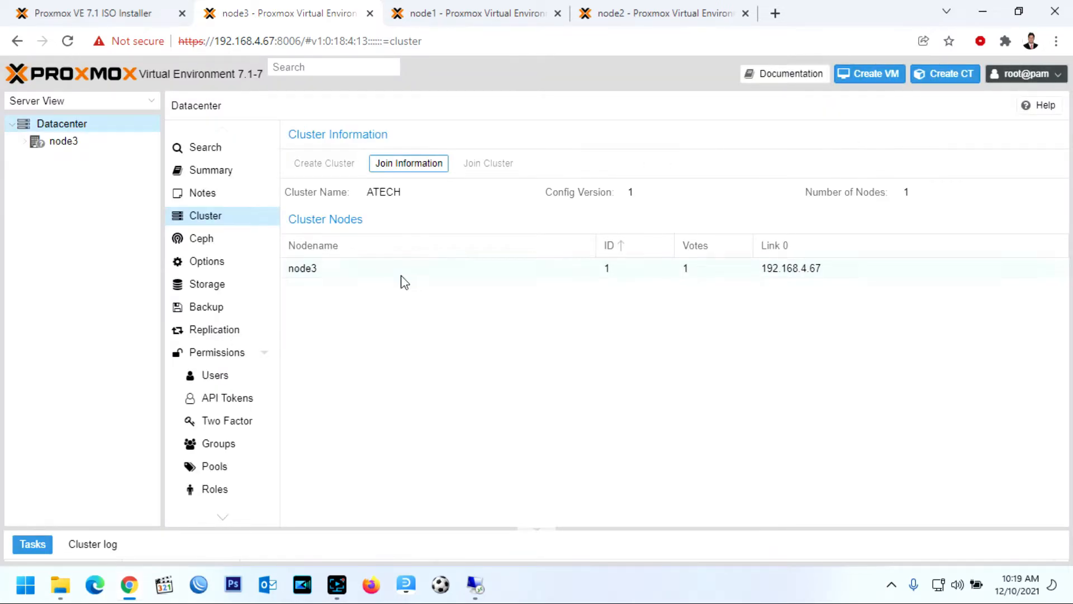
Copy the ATECH cluster's join information and go to node1's tab
left_click(420, 166)
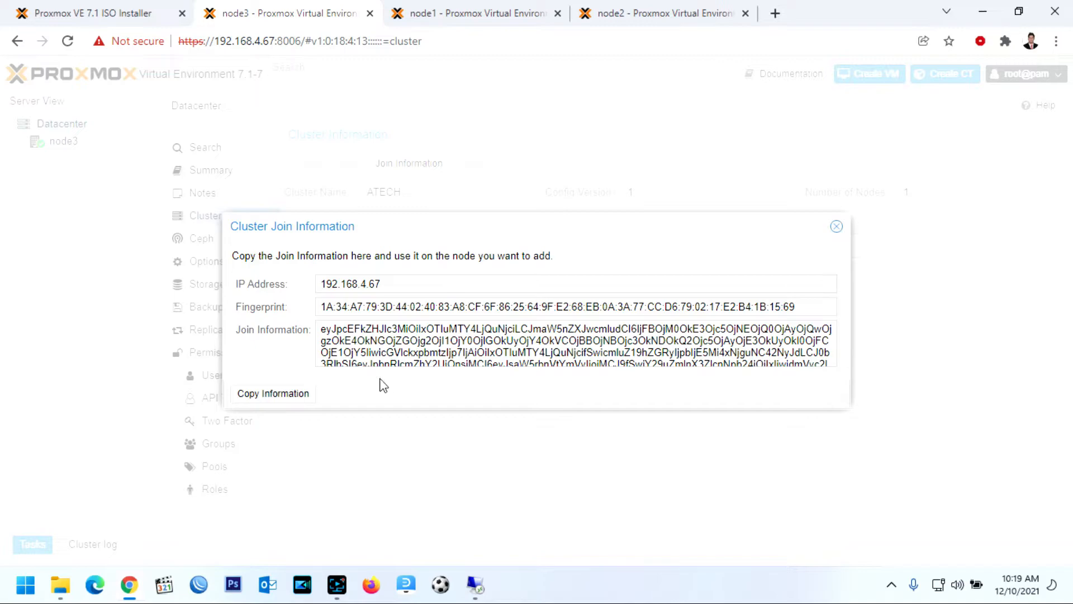
left_click(264, 400)
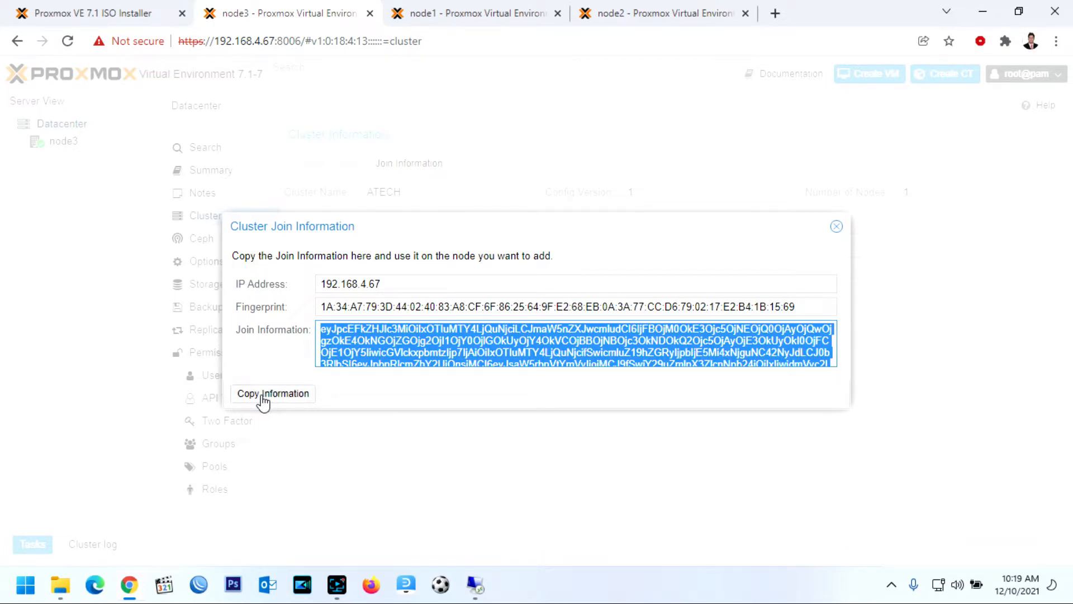
left_click(263, 401)
left_click(835, 227)
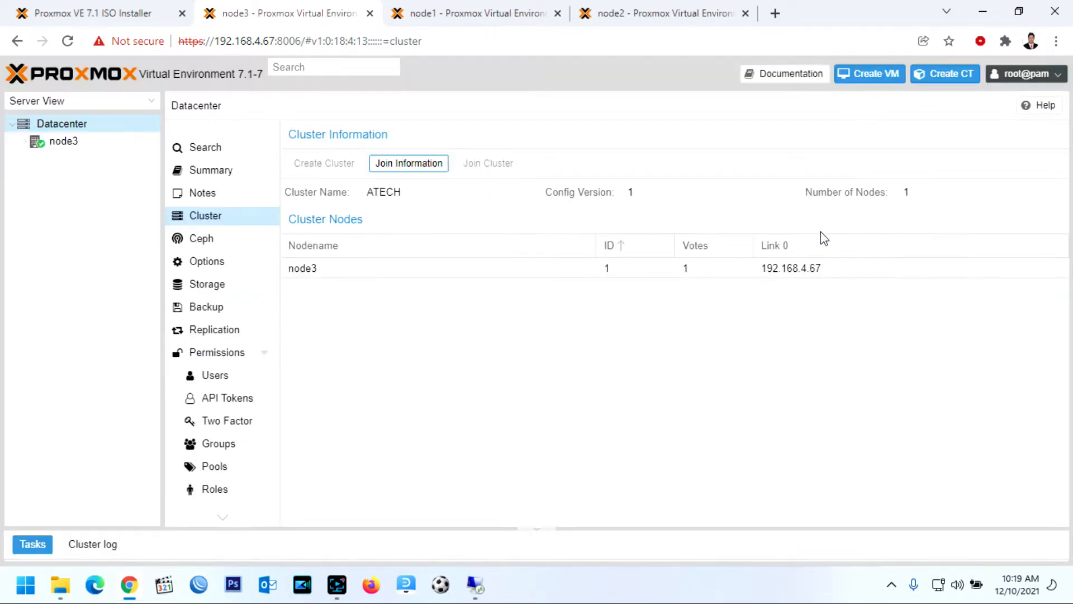
left_click(479, 17)
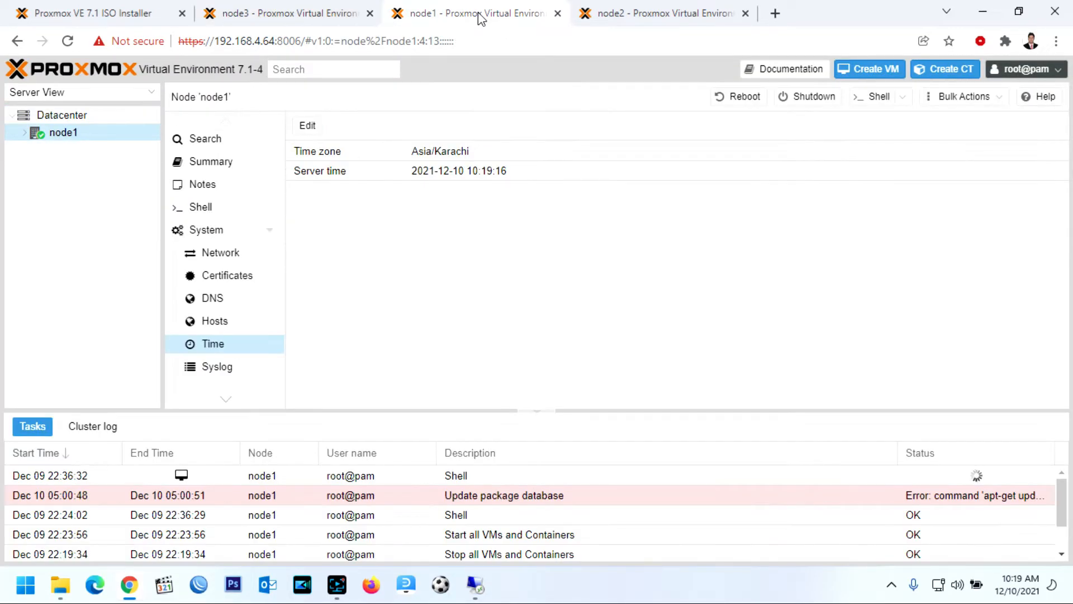
Join node1 to the ATECH cluster using the pasted join information and peer root password
left_click(79, 115)
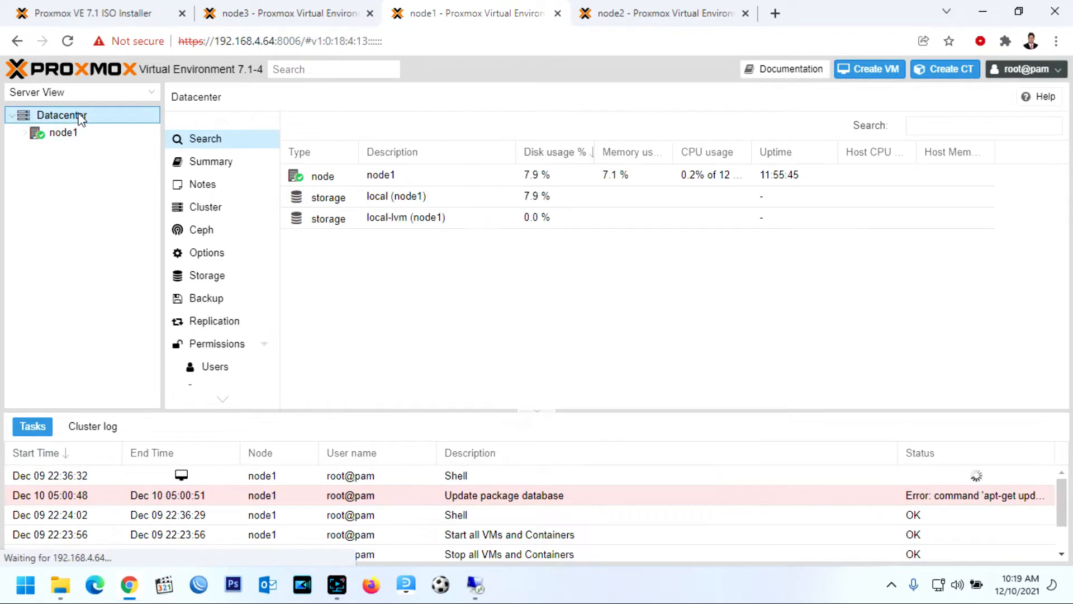
left_click(217, 211)
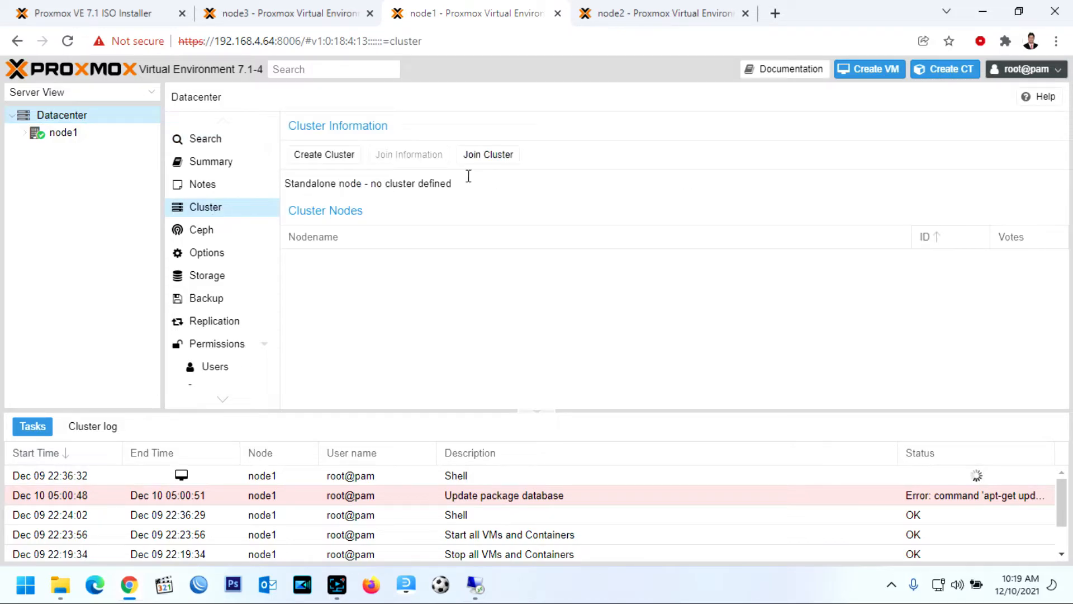
left_click(511, 160)
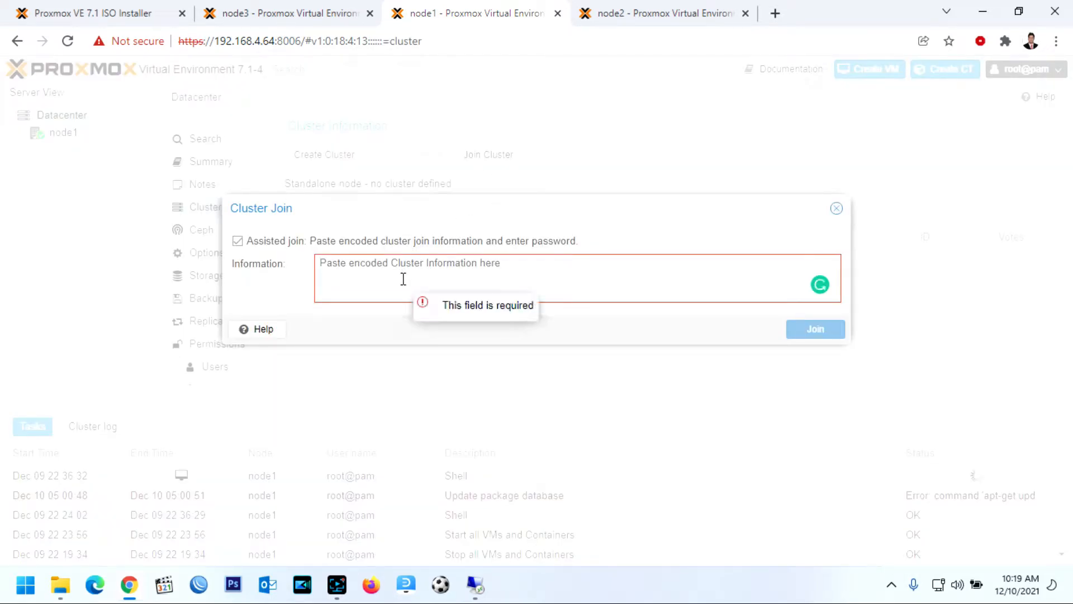
key("ctrl+v")
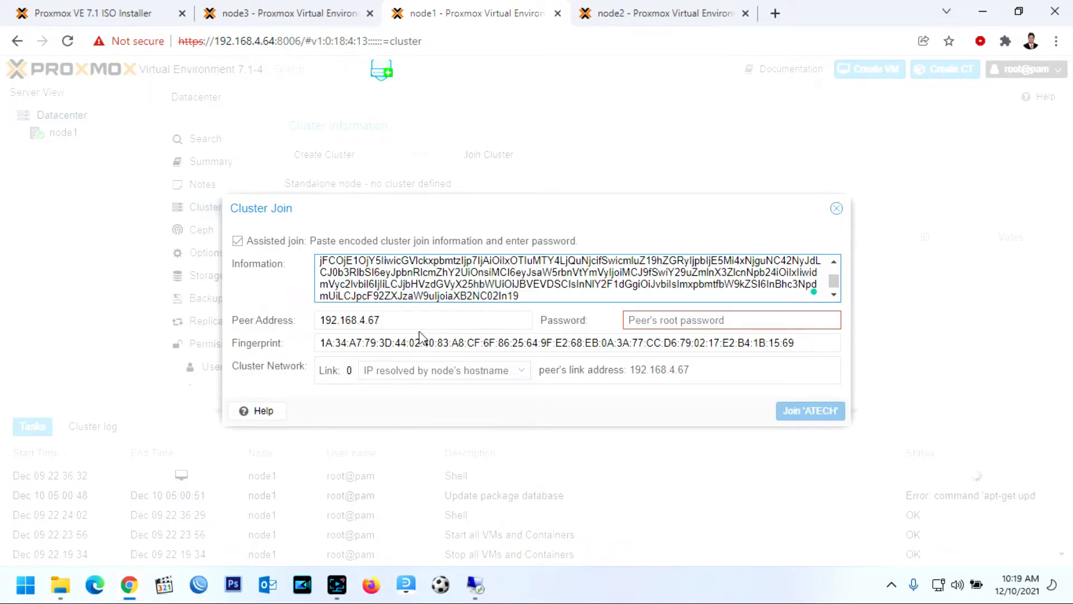
left_click(653, 320)
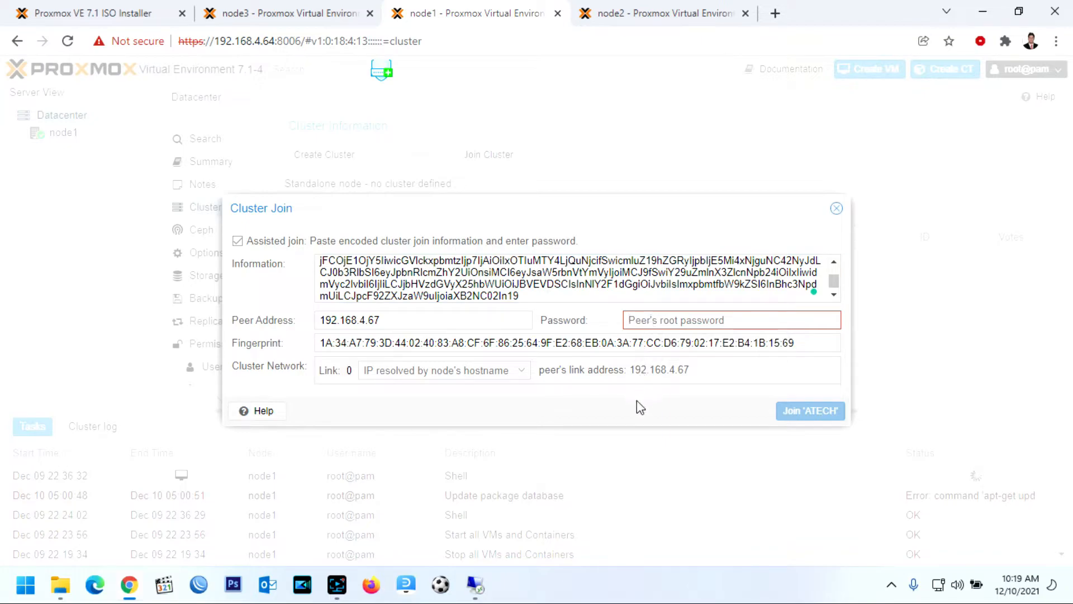
type("*******")
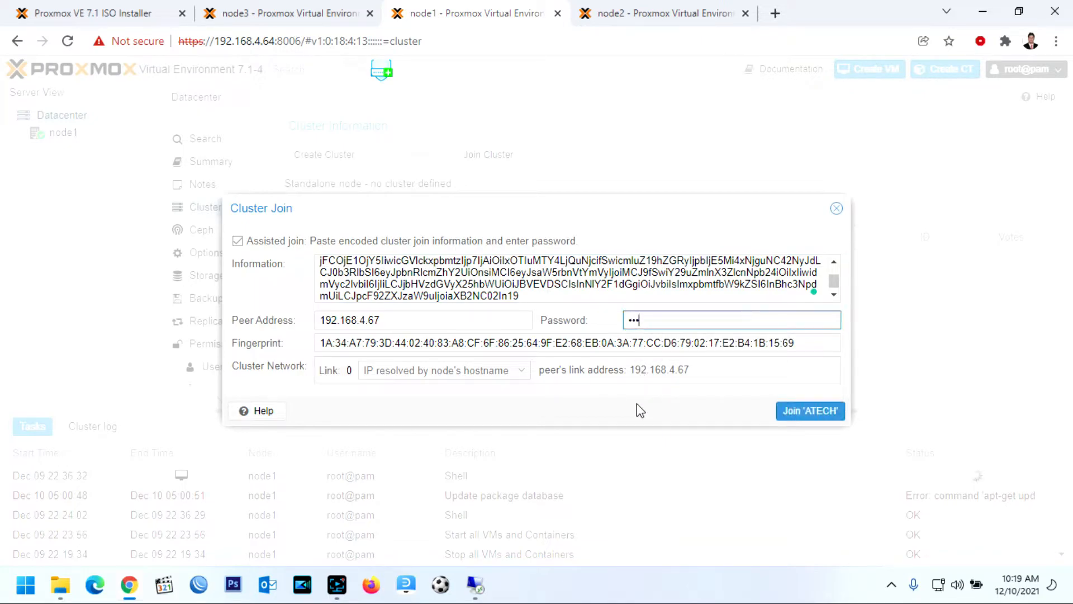
type("****")
left_click(812, 412)
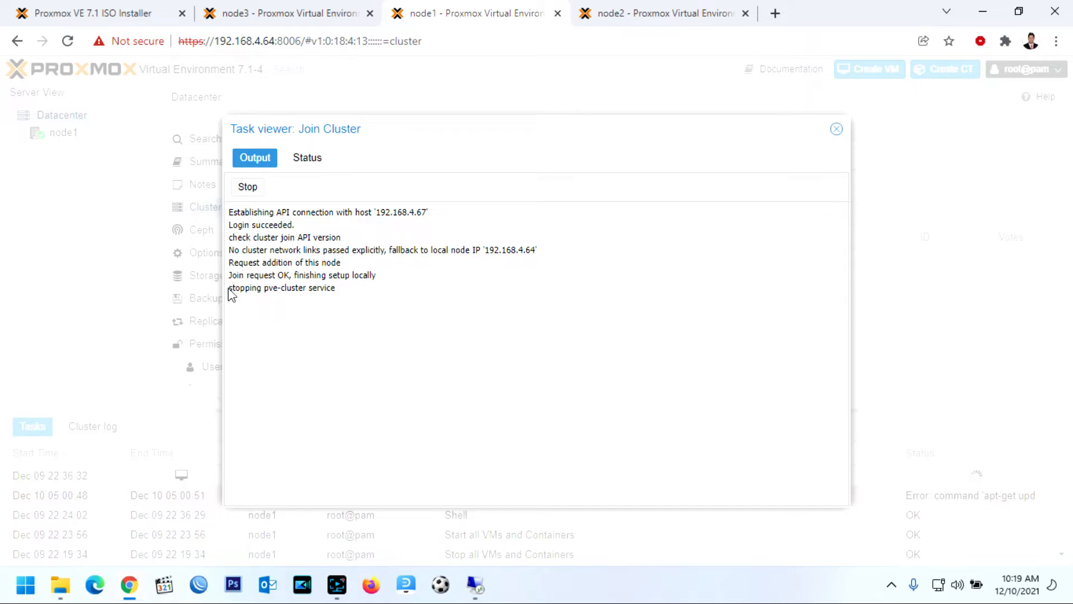
left_click_drag(229, 289, 340, 294)
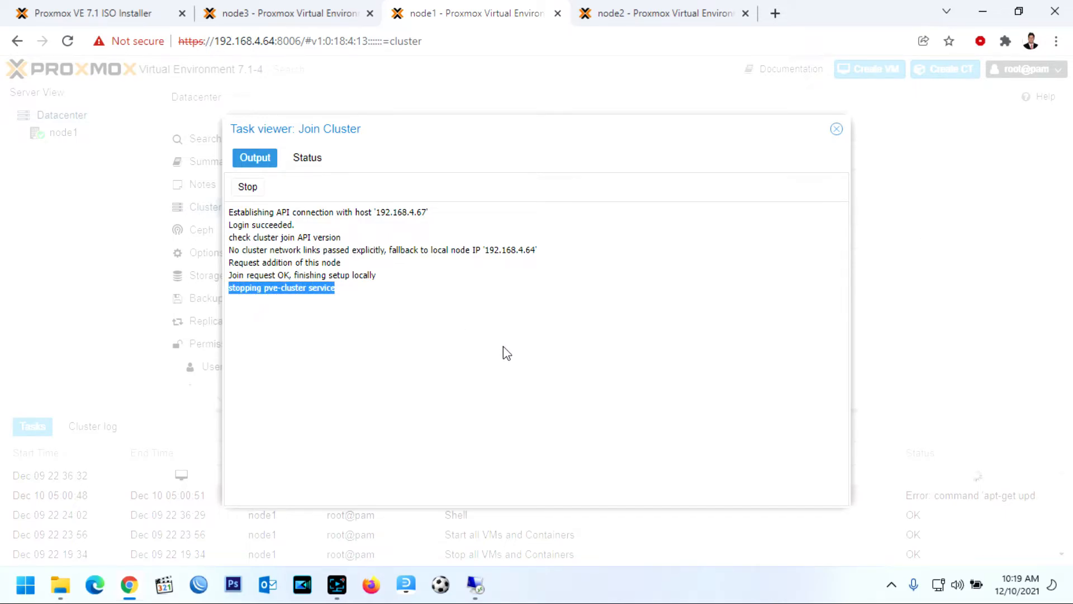
left_click(655, 15)
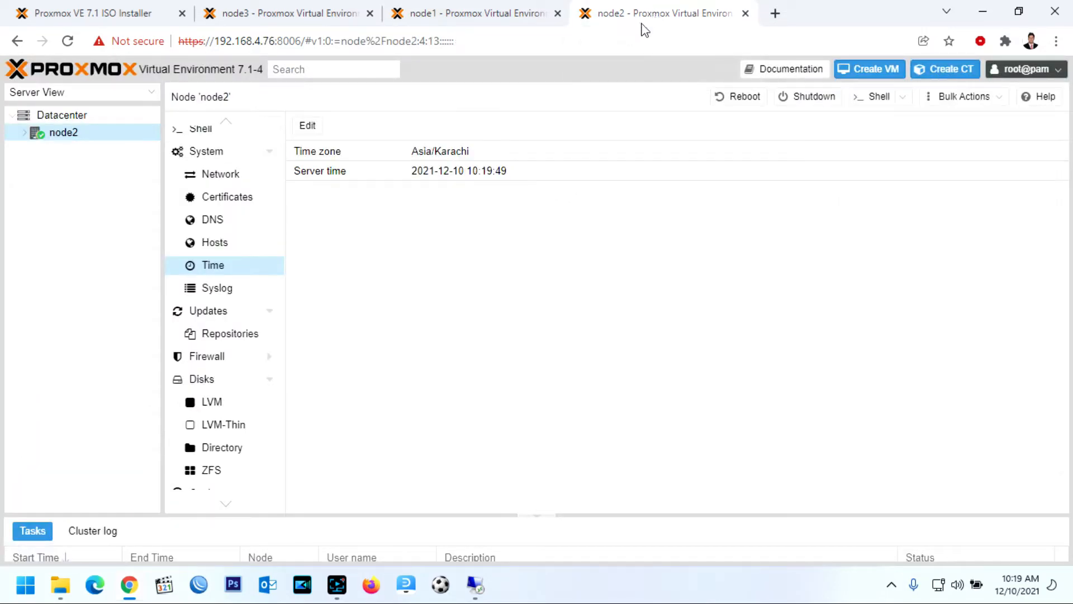
On node2, fill the Join Cluster form with ATECH's join information and the peer's root password
left_click(42, 113)
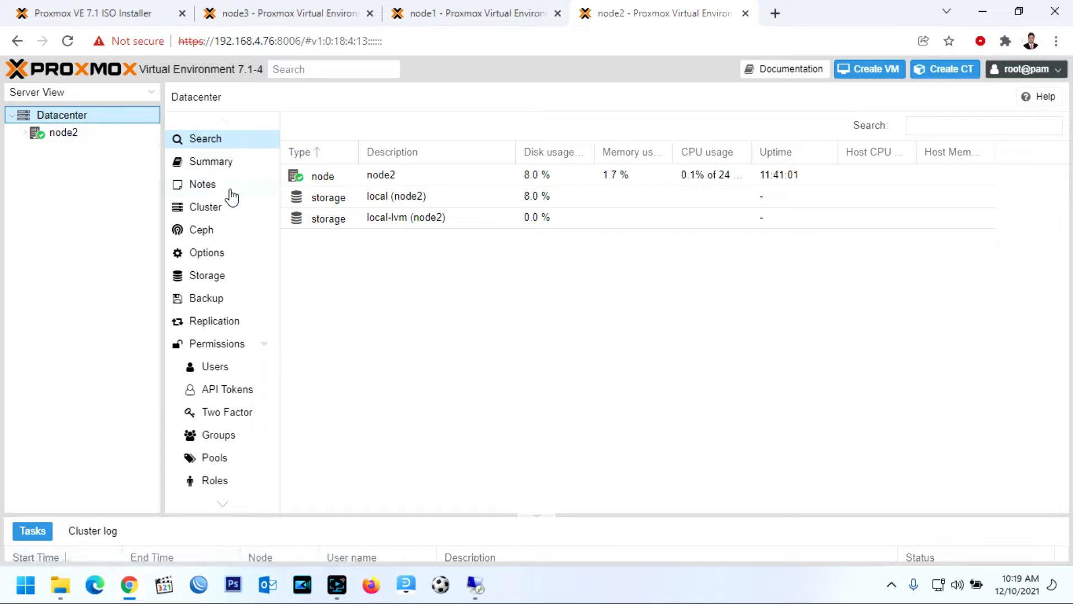
left_click(216, 210)
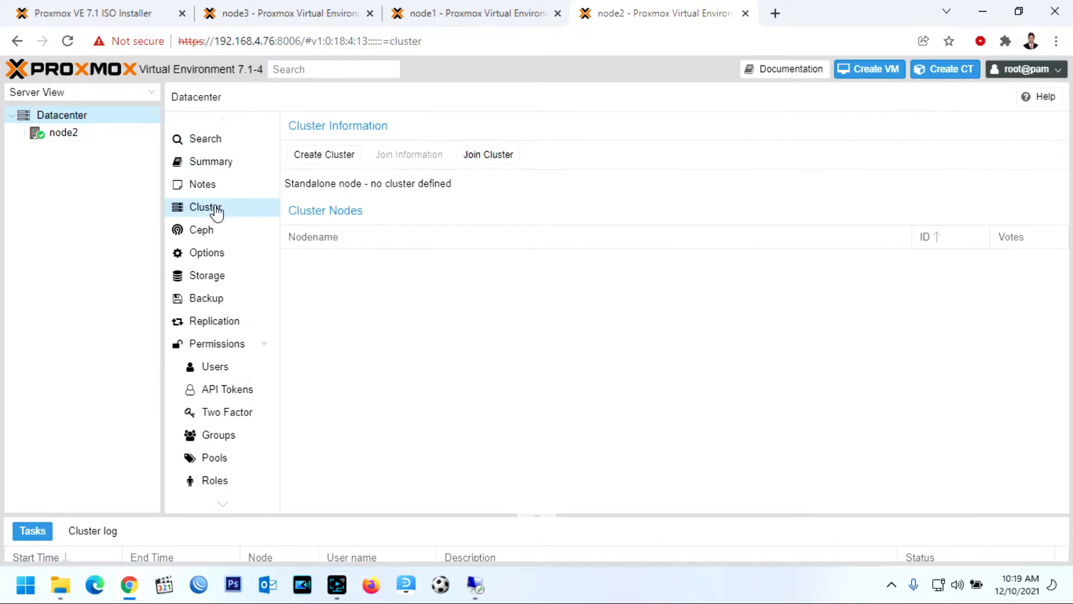
left_click(507, 162)
left_click(515, 261)
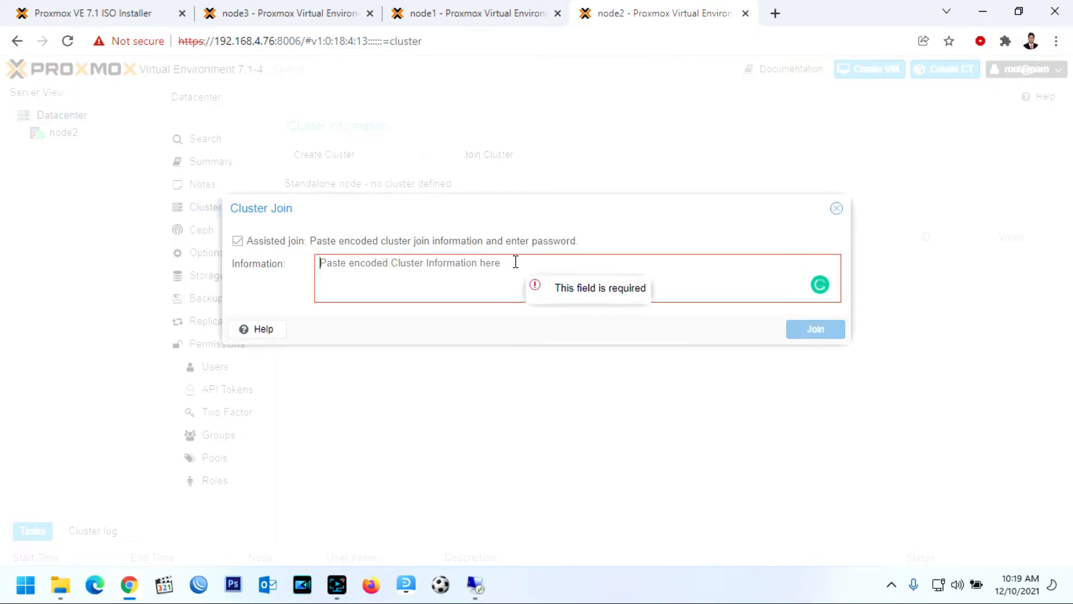
key("ctrl+v")
left_click(691, 320)
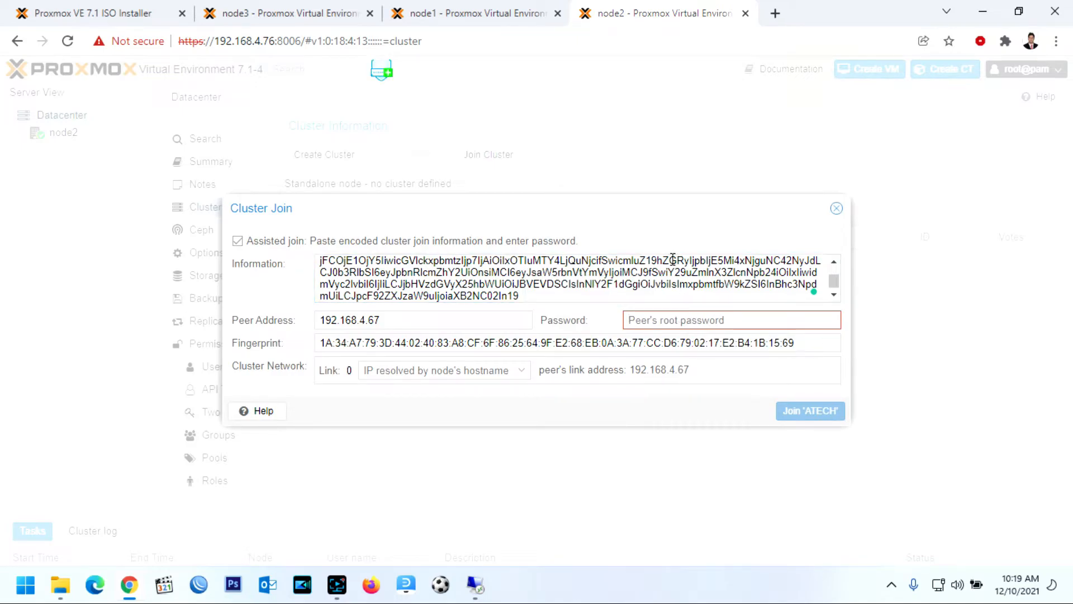
type("******")
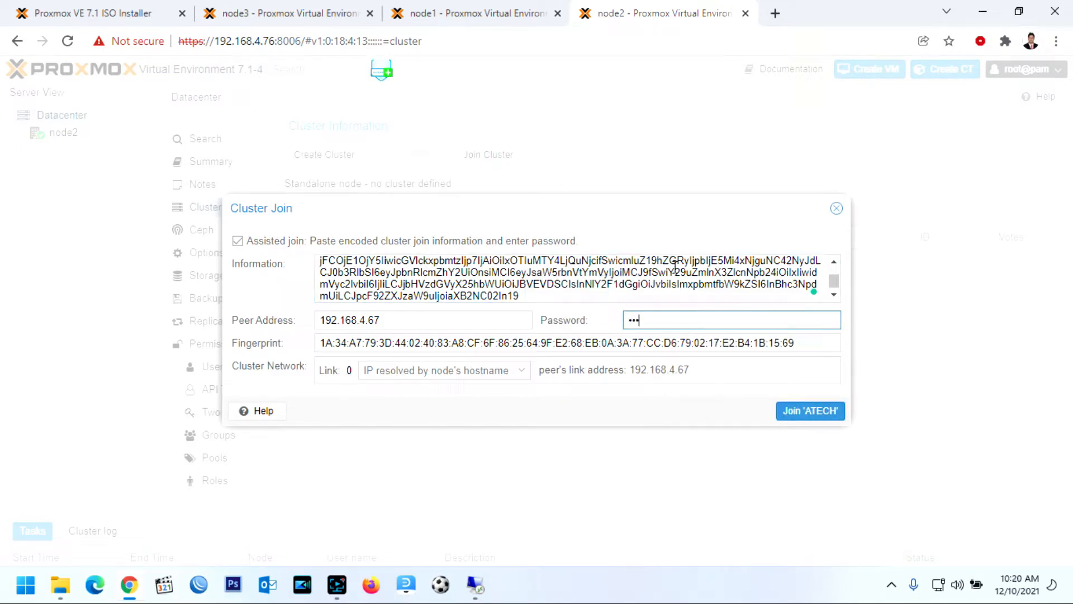
type("*****")
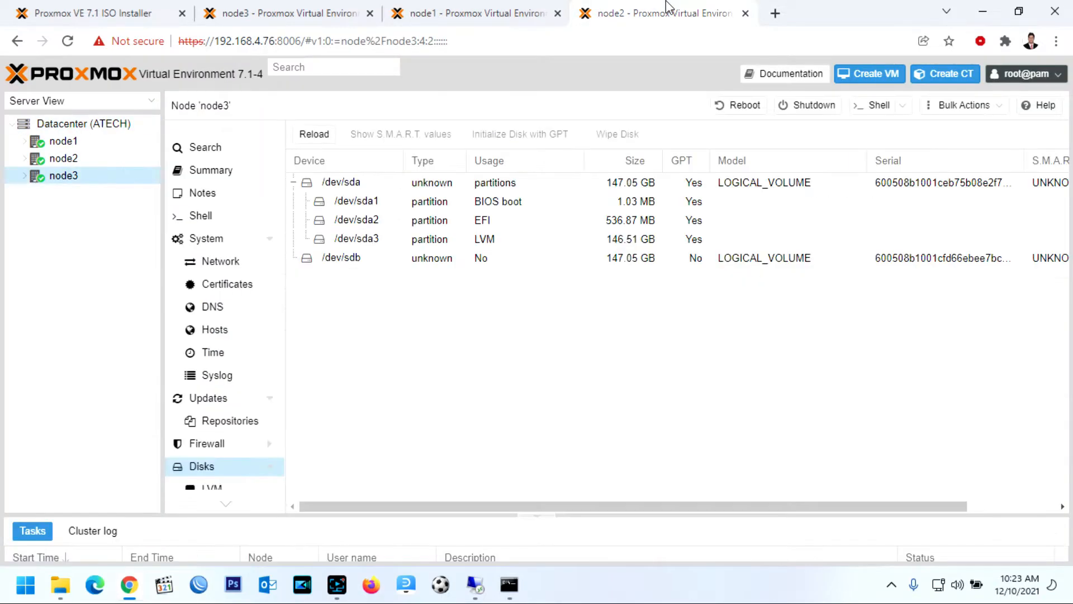
Reload, verify from node3 that ATECH lists node1, node2 and node3, then open node1's page
left_click(67, 41)
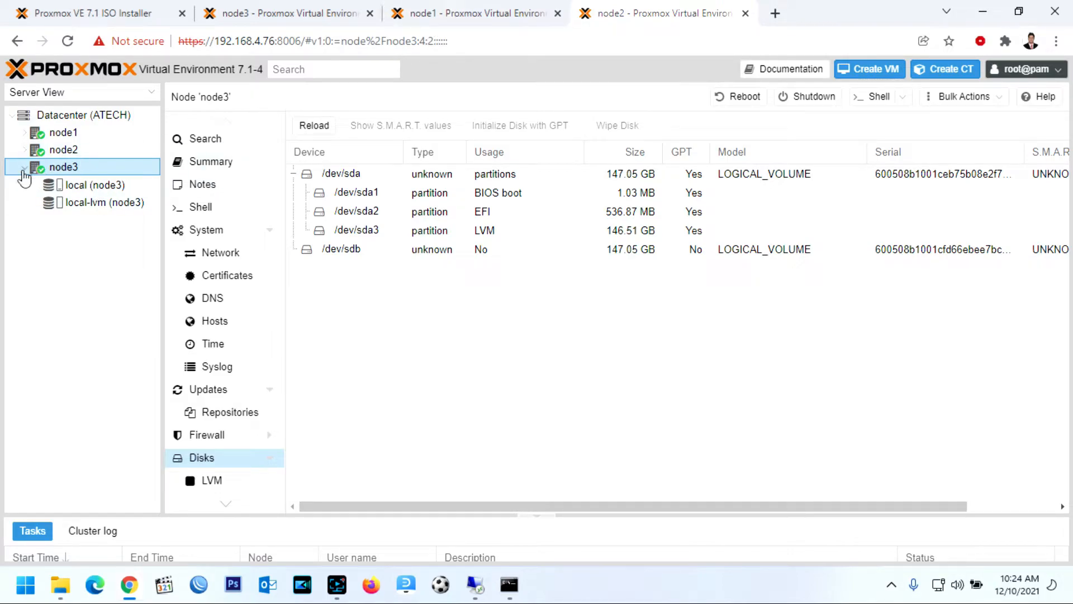
left_click(22, 170)
left_click(486, 13)
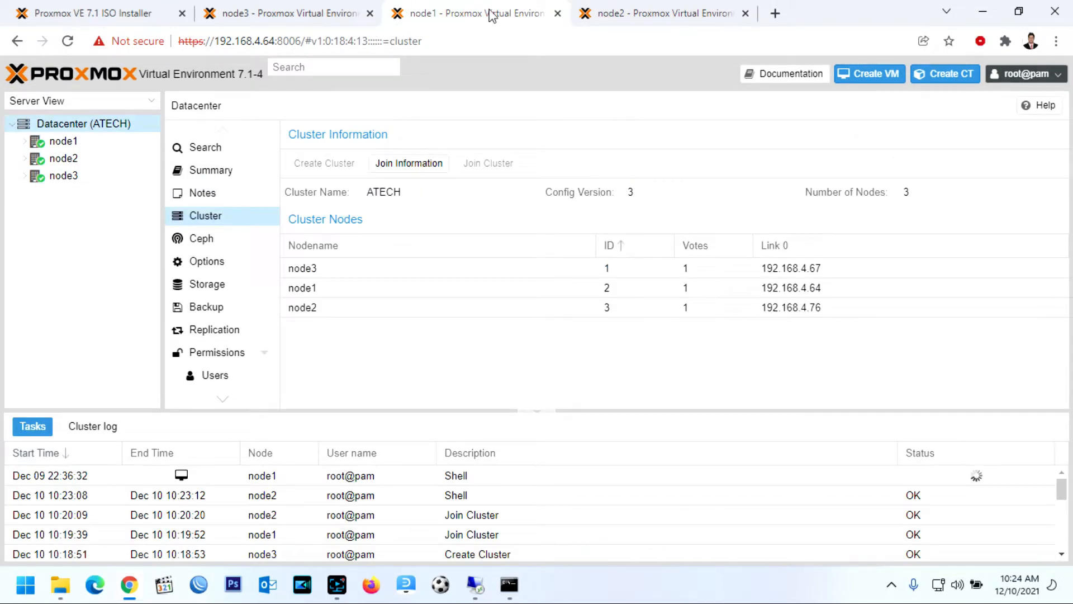
left_click(298, 8)
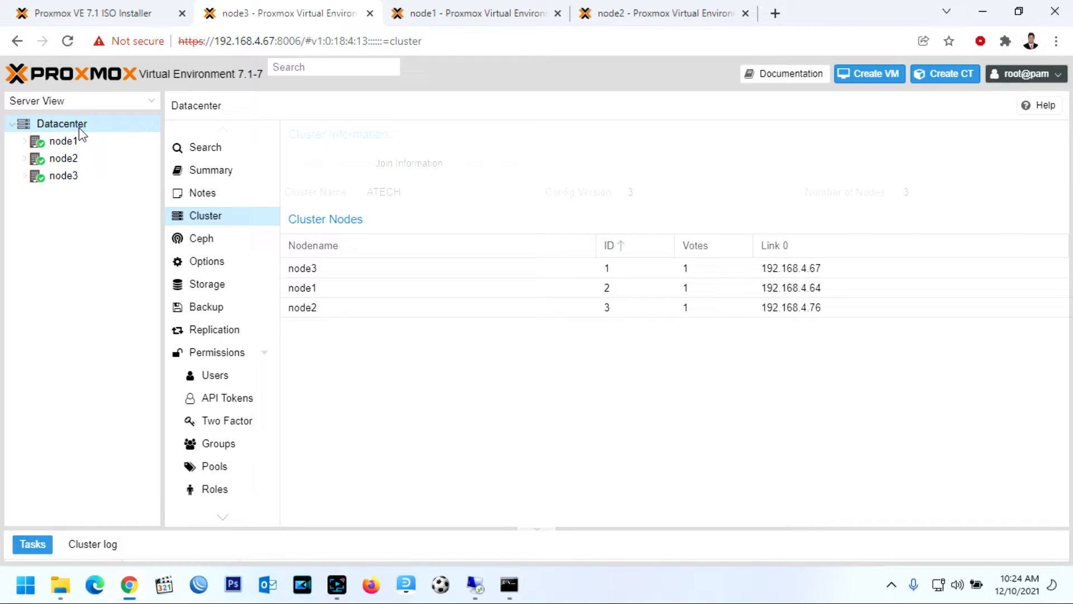
left_click(82, 142)
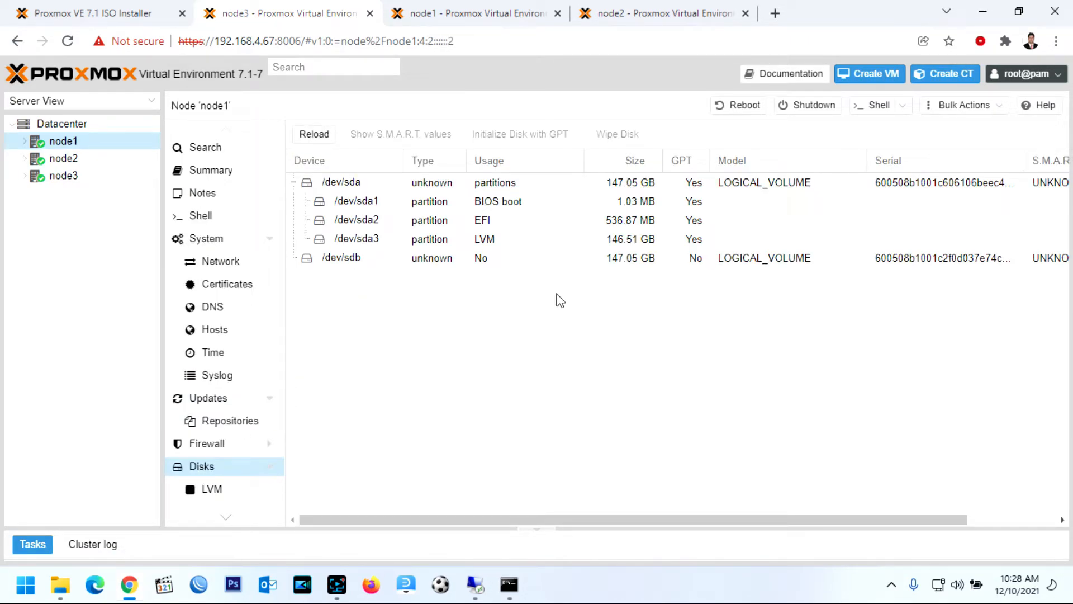
Upload the SW_DVD9 Windows Server 2019 ISO from the Desktop into node1's local ISO images
left_click(26, 142)
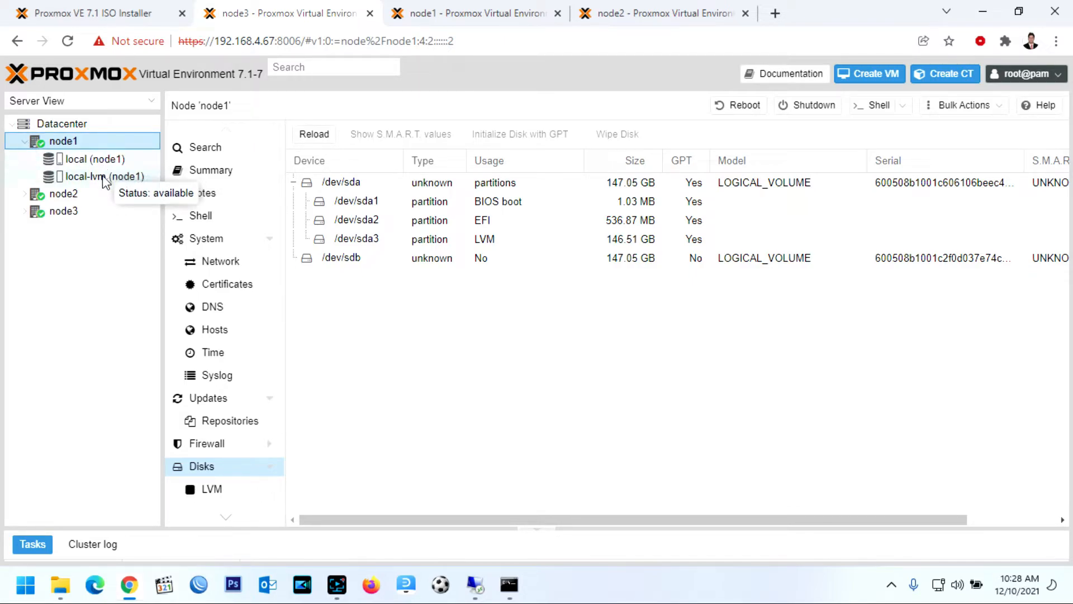
left_click(106, 160)
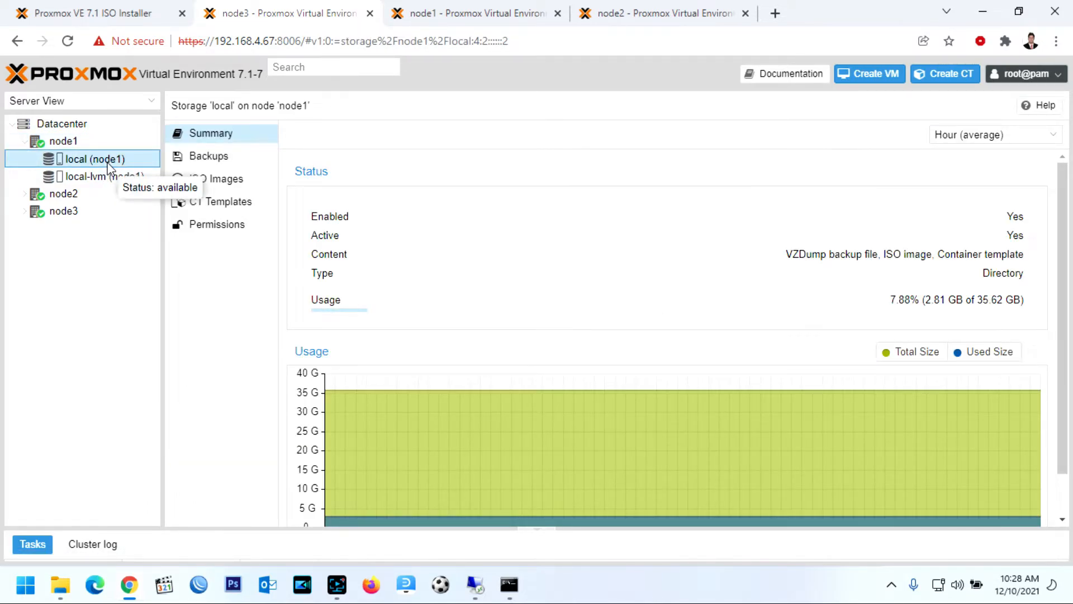
left_click(235, 186)
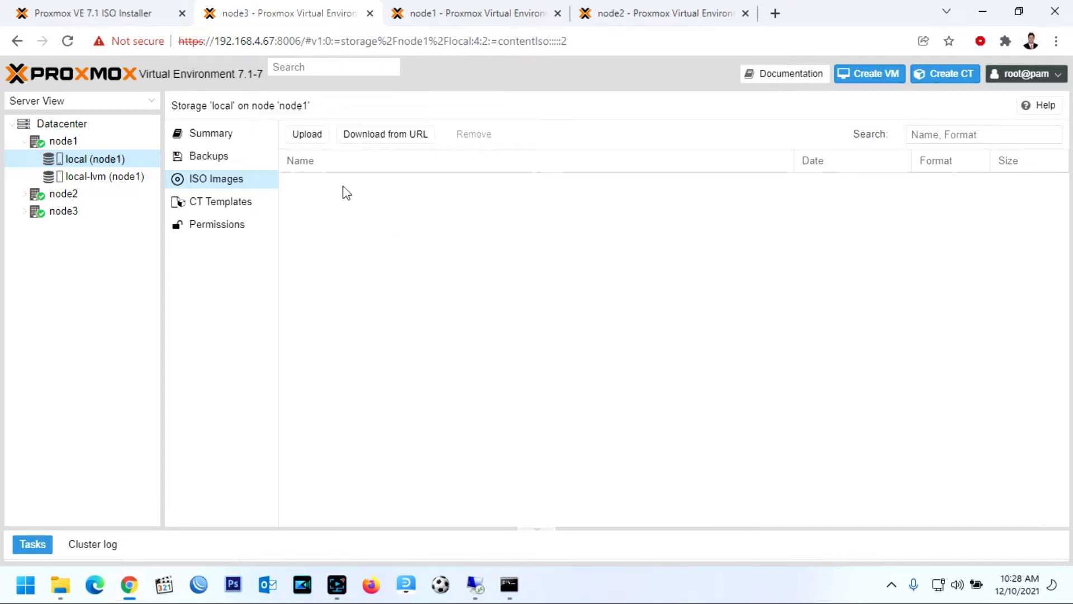
left_click(307, 136)
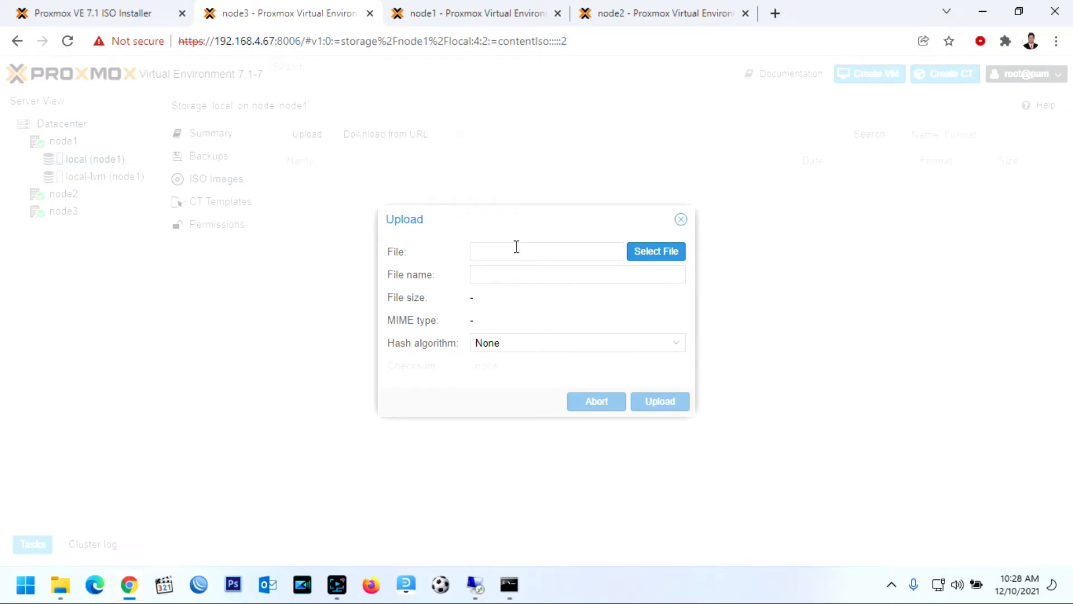
left_click(670, 253)
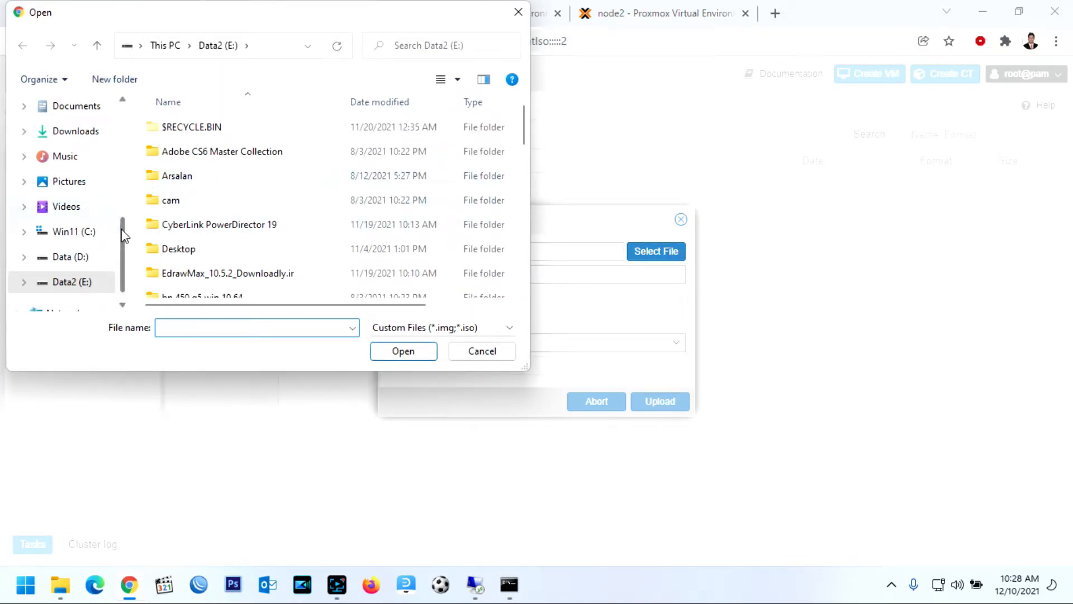
scroll(110, 211, "up", 5)
left_click(71, 137)
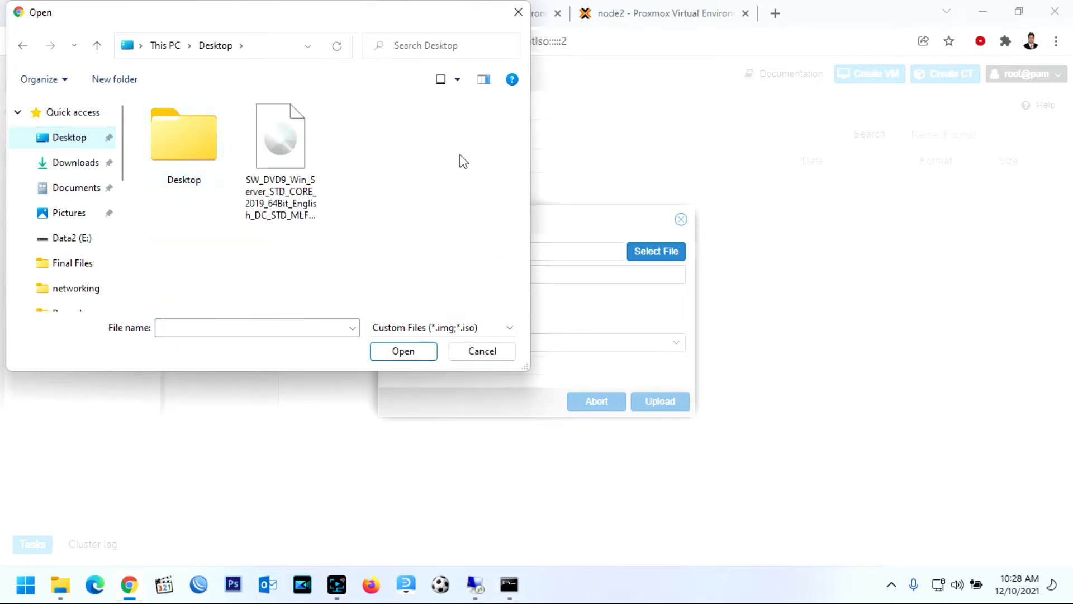
left_click(271, 155)
left_click(406, 353)
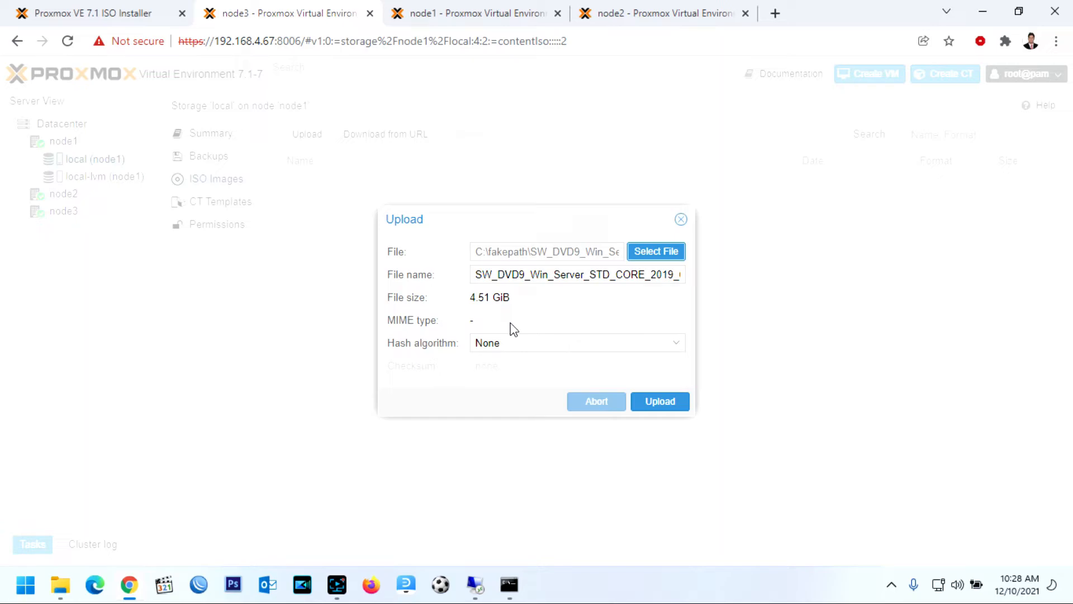
left_click(659, 407)
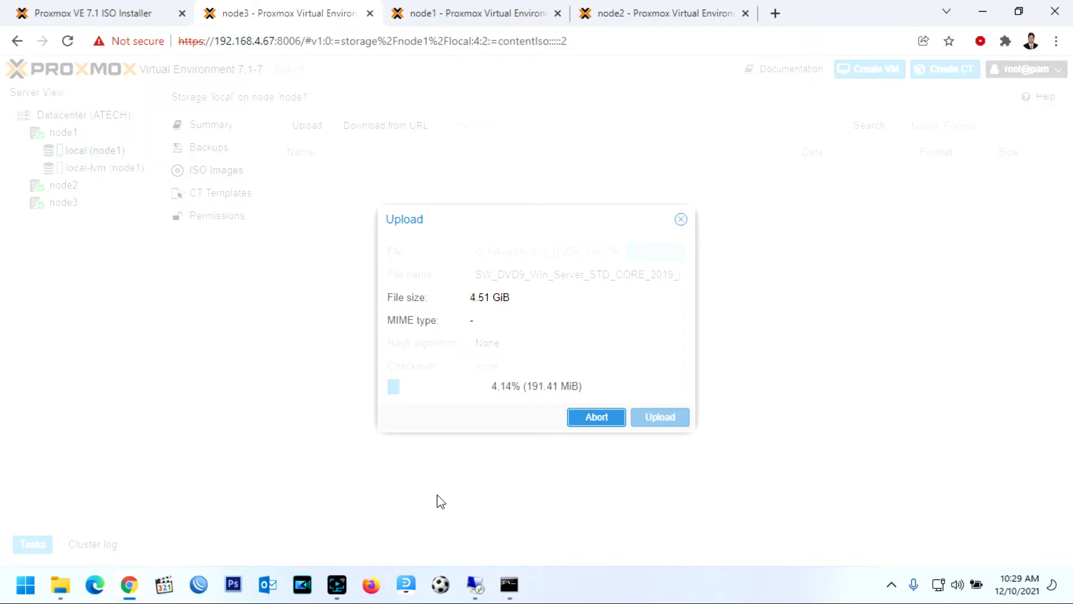
Confirm the 4.42 GB Windows Server 2019 ISO appears in local ISO Images, then open node1's view
left_click(337, 584)
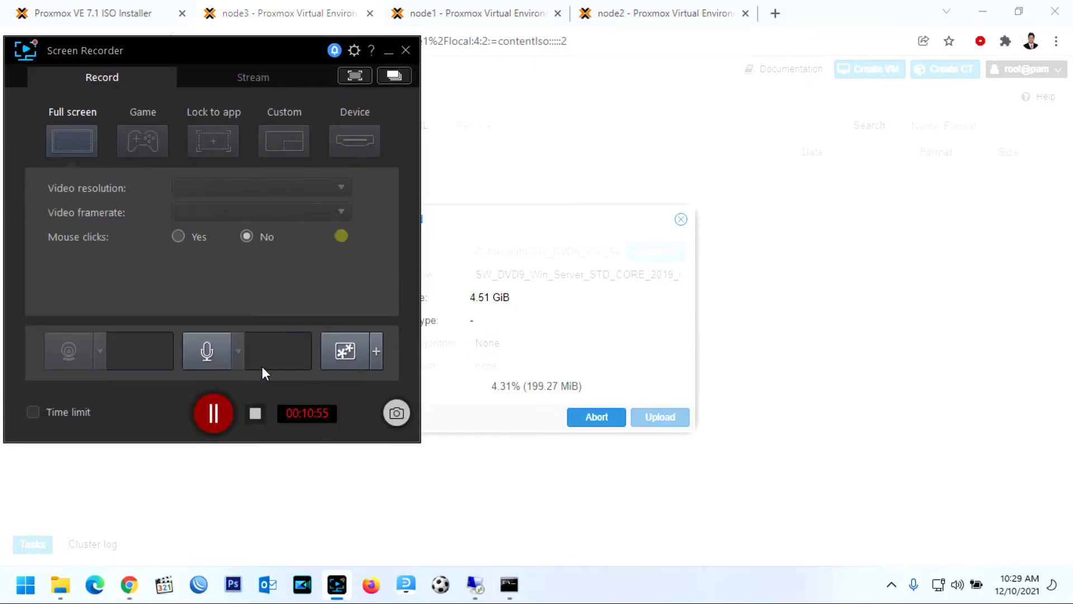
left_click(208, 418)
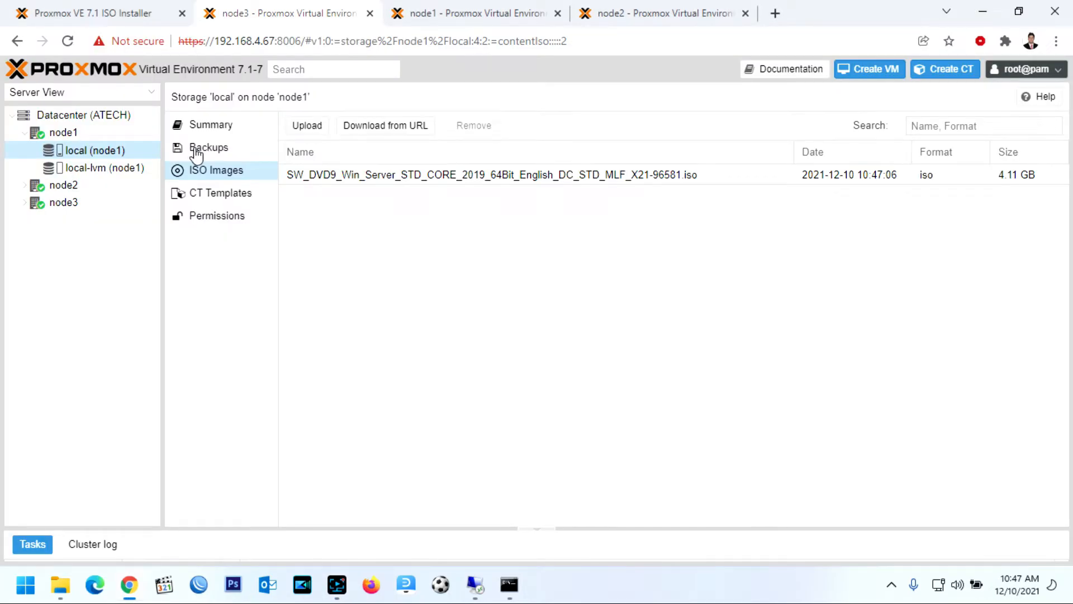
left_click(201, 149)
left_click(199, 177)
left_click(76, 117)
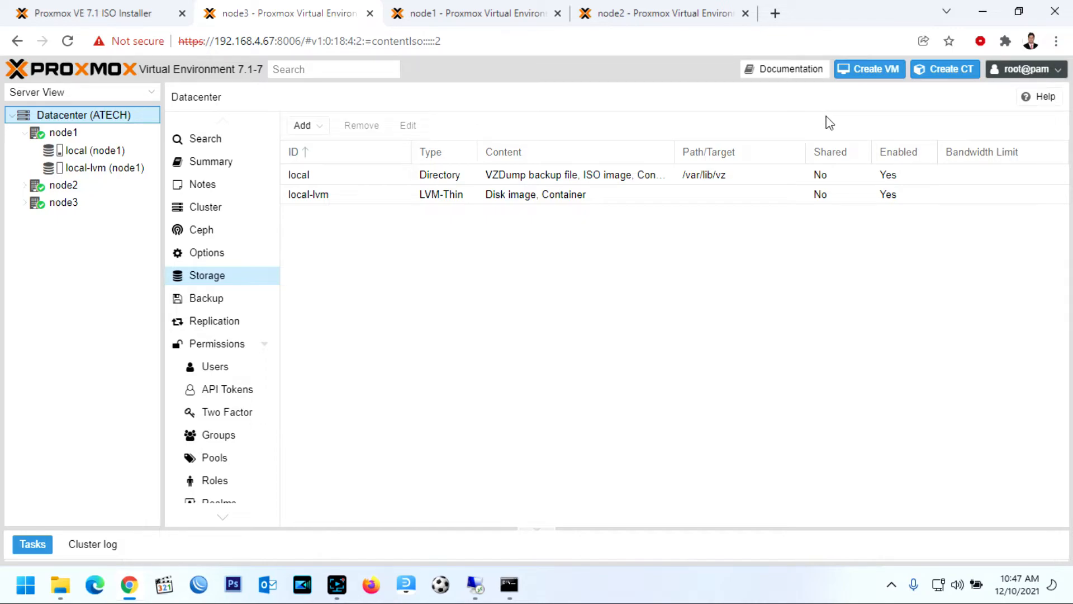
left_click(75, 134)
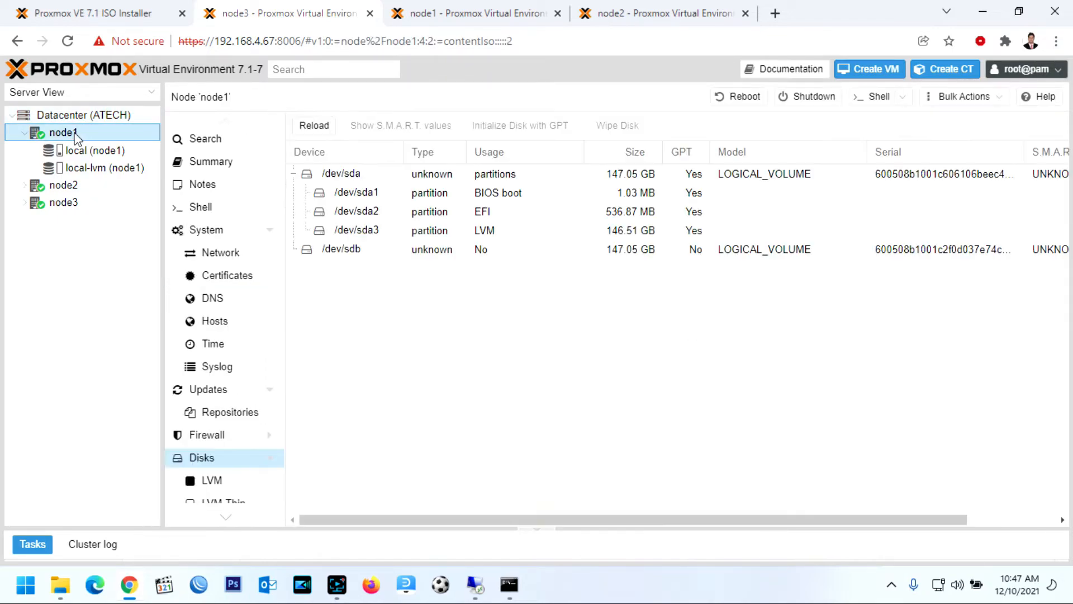
Start a new virtual machine on node1 named Win2019
right_click(75, 136)
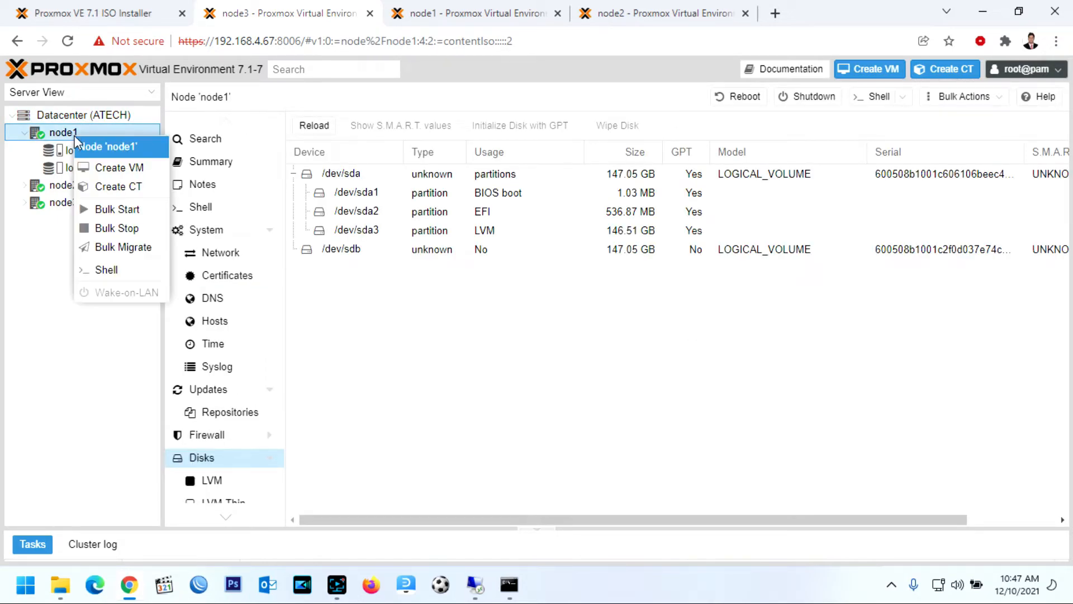
left_click(112, 169)
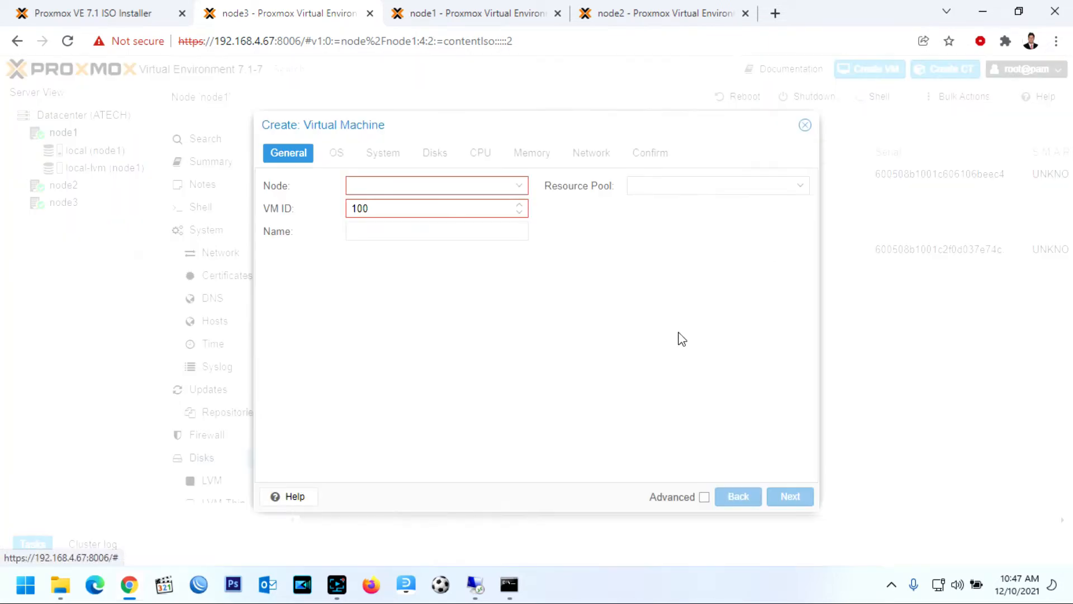
left_click(387, 238)
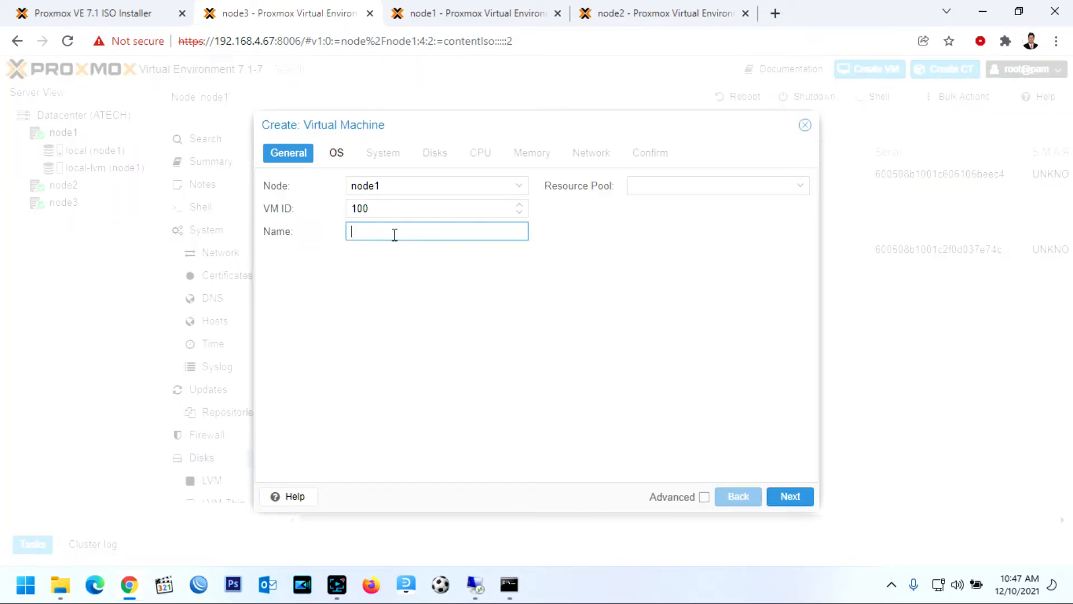
type("Win2019")
left_click(790, 496)
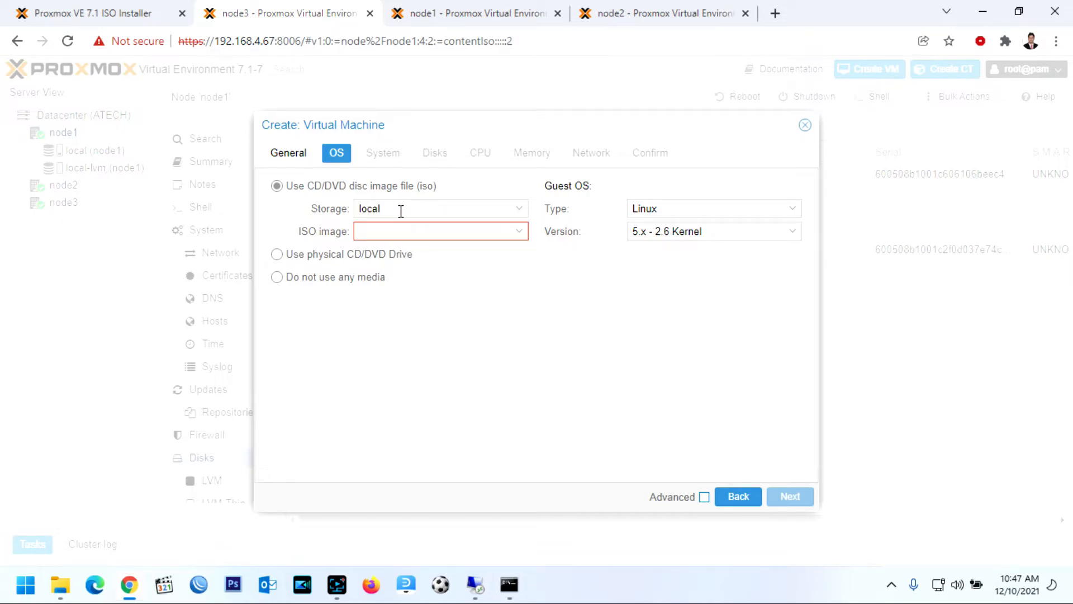
Set the guest OS type to Microsoft Windows and use the Windows Server 2019 ISO as install media
left_click(793, 214)
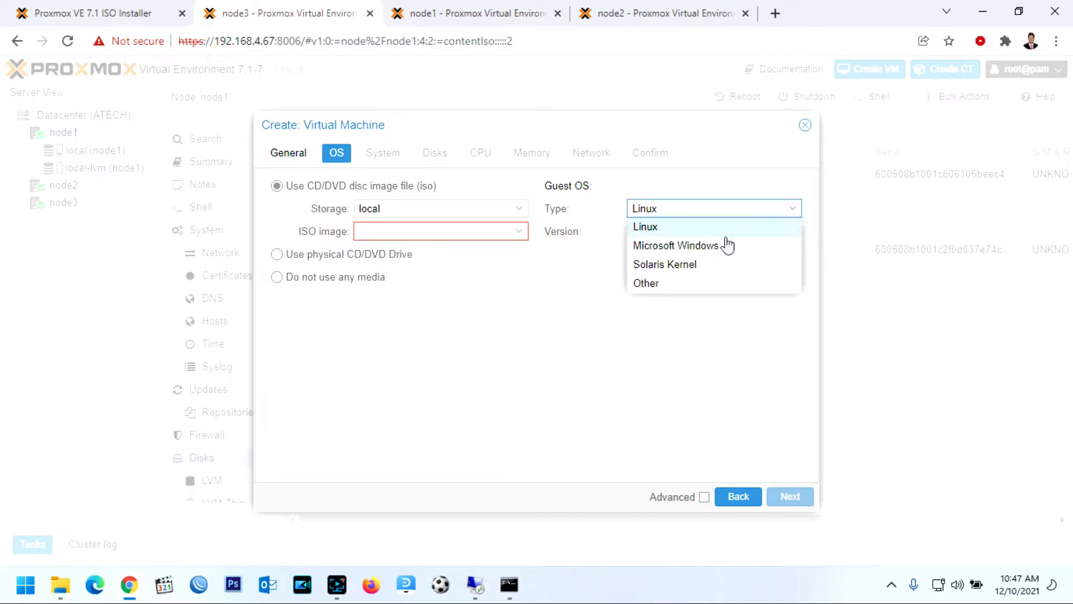
left_click(680, 258)
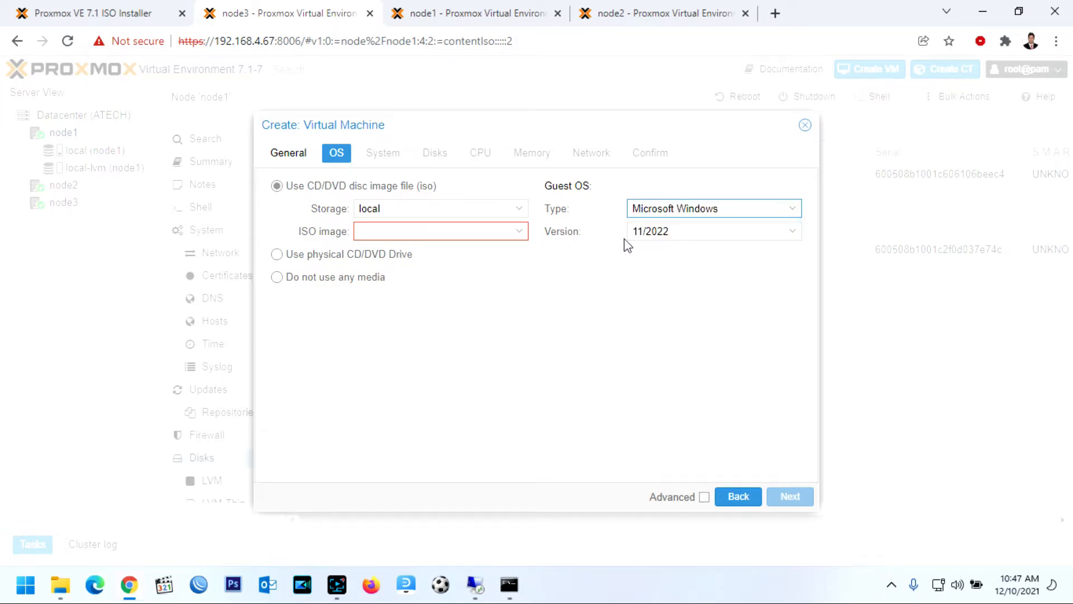
left_click(521, 242)
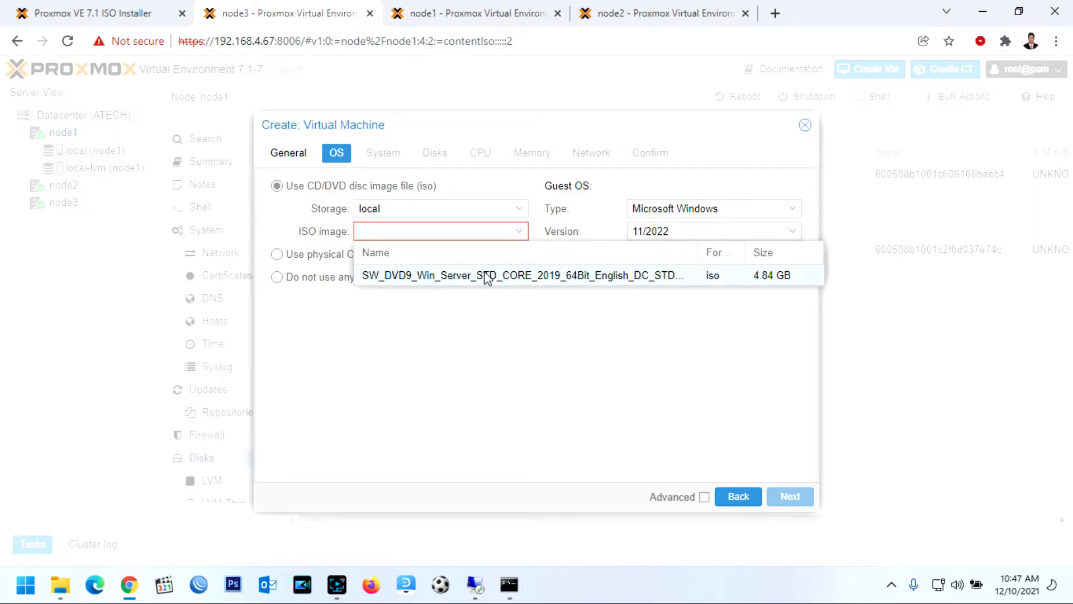
left_click(487, 276)
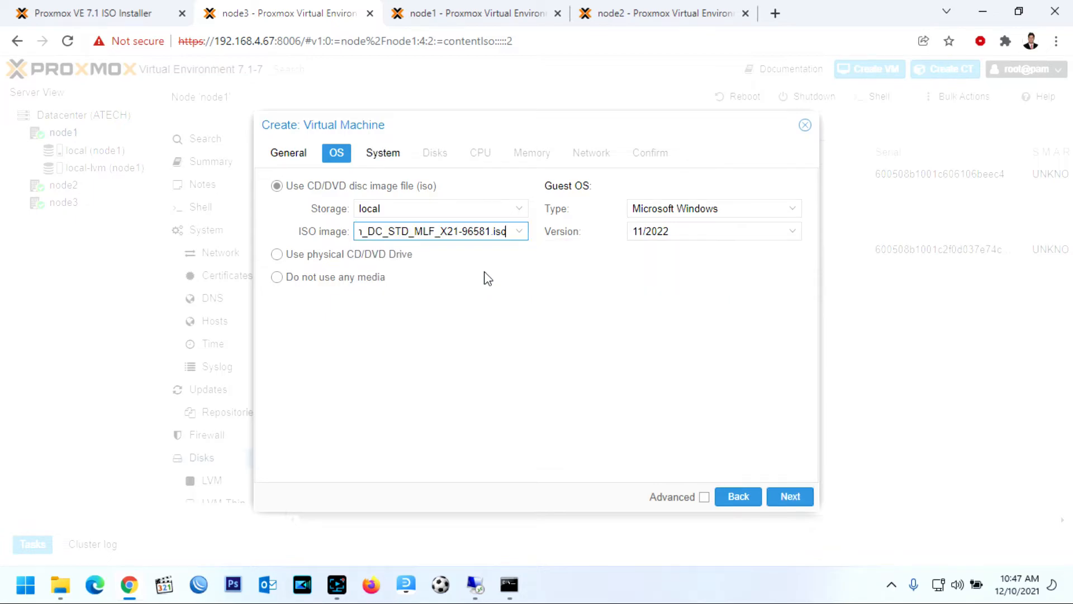
left_click(791, 496)
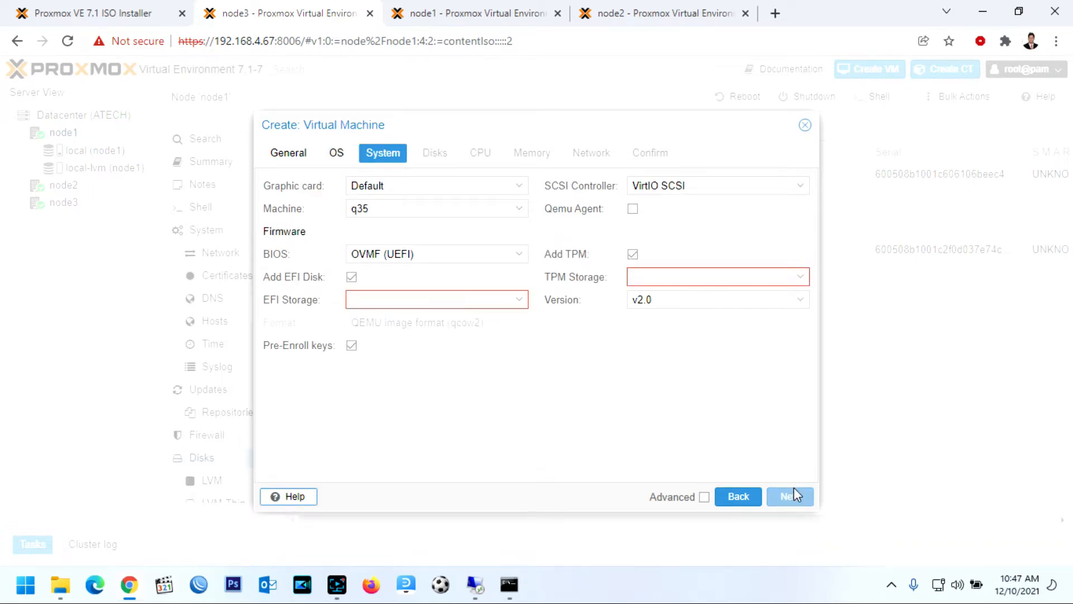
Store both the TPM state and the EFI disk on local-lvm
left_click(803, 278)
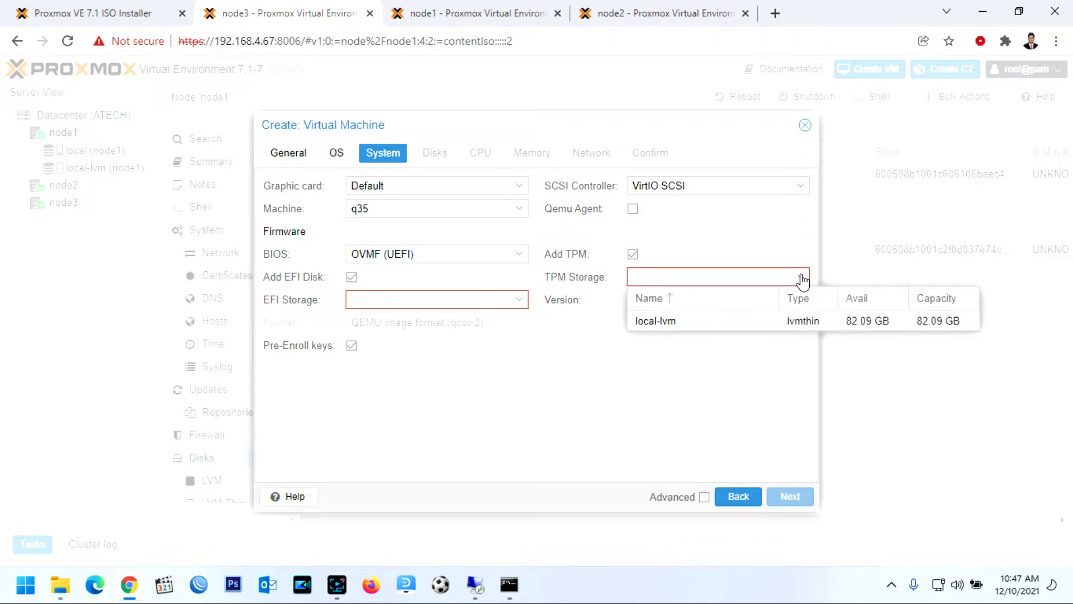
left_click(714, 326)
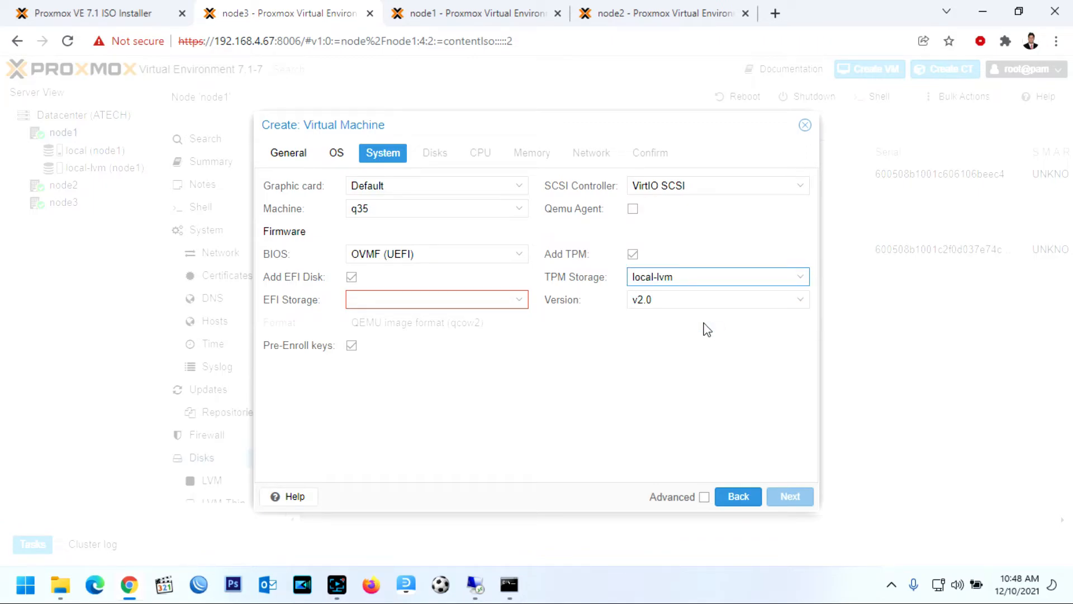
left_click(520, 302)
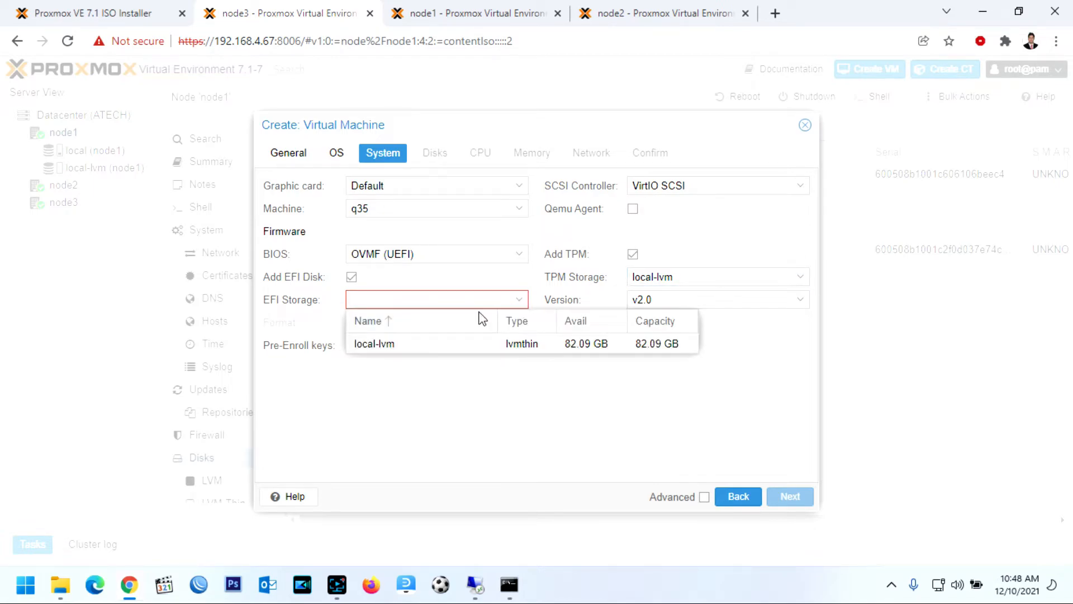
left_click(458, 342)
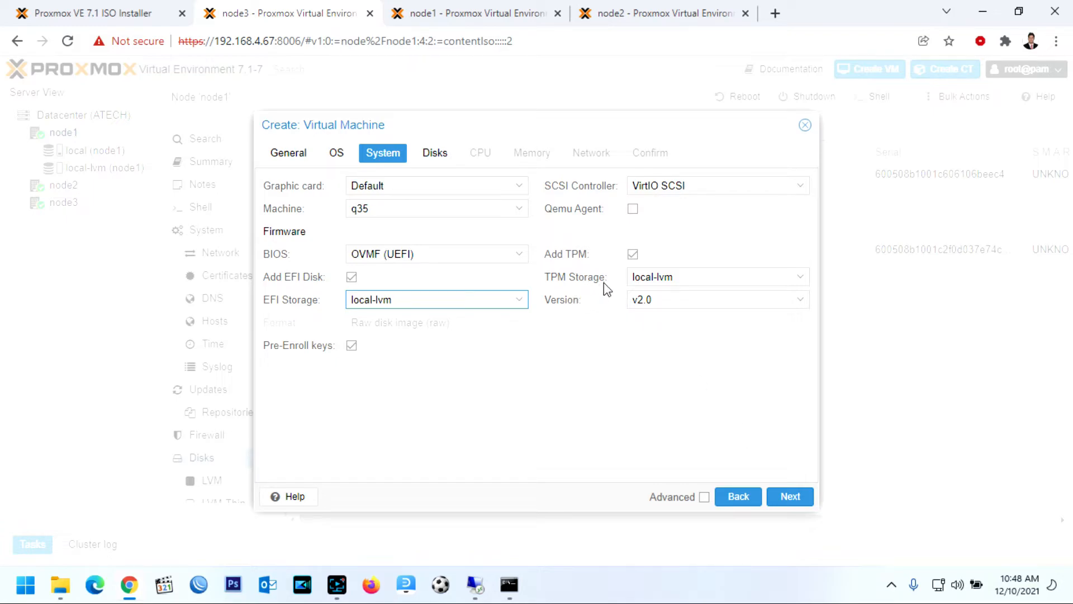
left_click(792, 497)
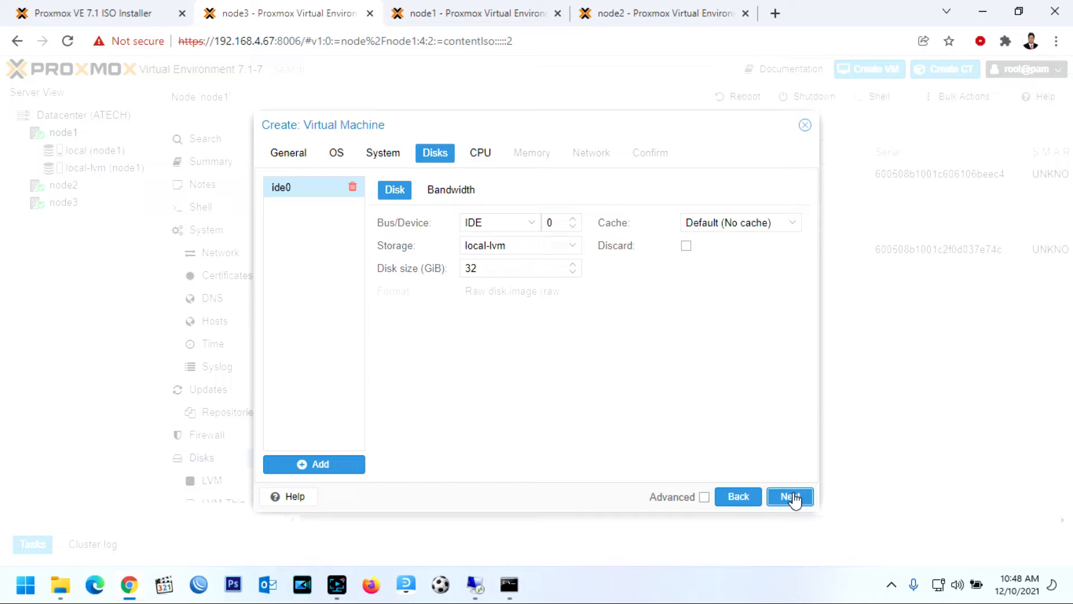
Review the 32 GiB disk size, then set the CPU to 1 socket with 10 cores
left_click(793, 497)
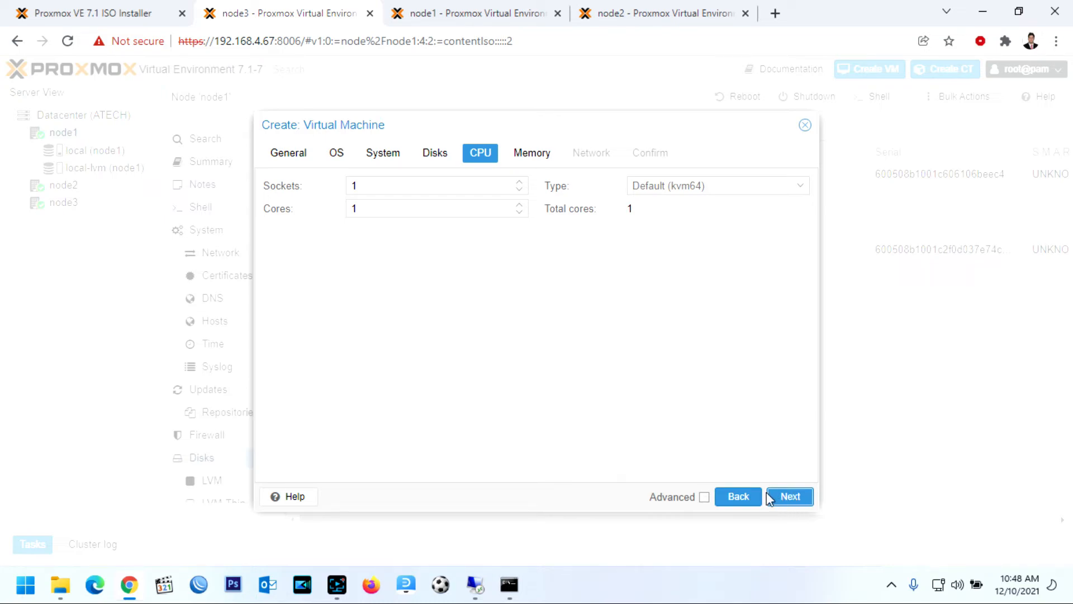
left_click(740, 497)
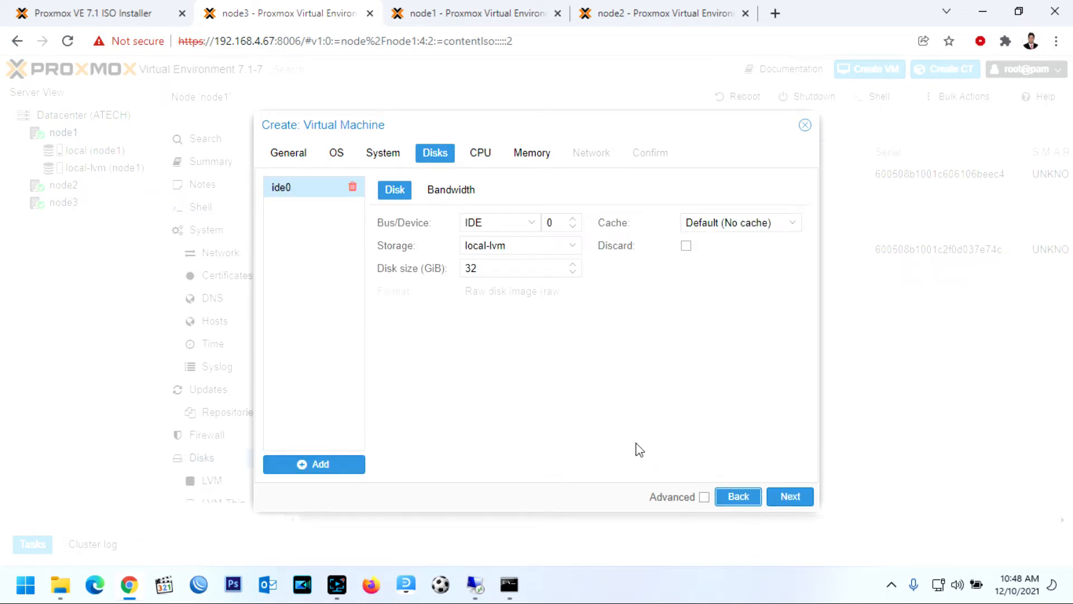
double_click(484, 272)
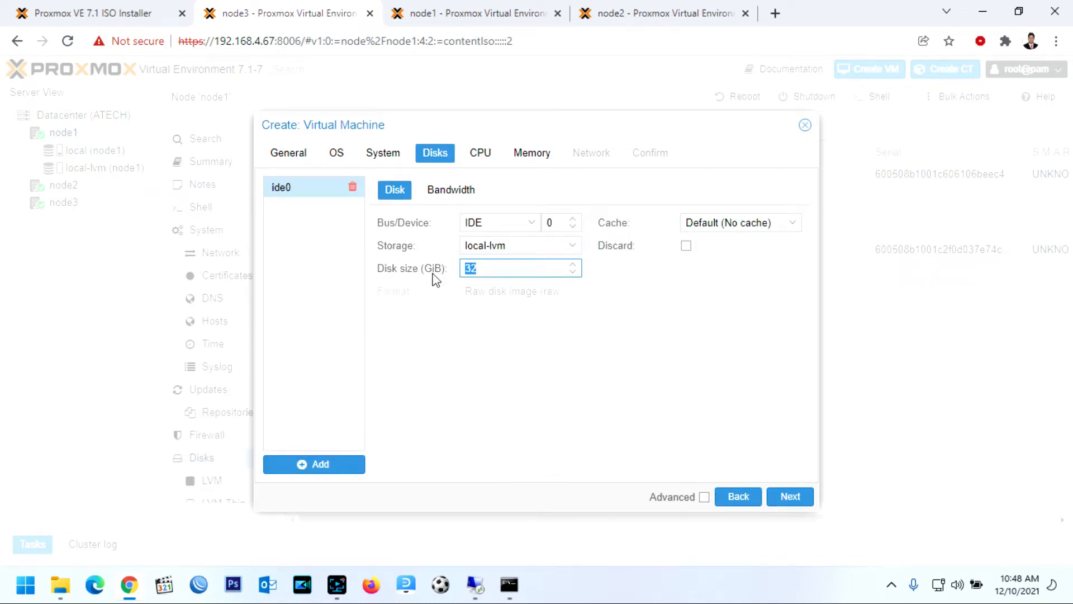
left_click(789, 498)
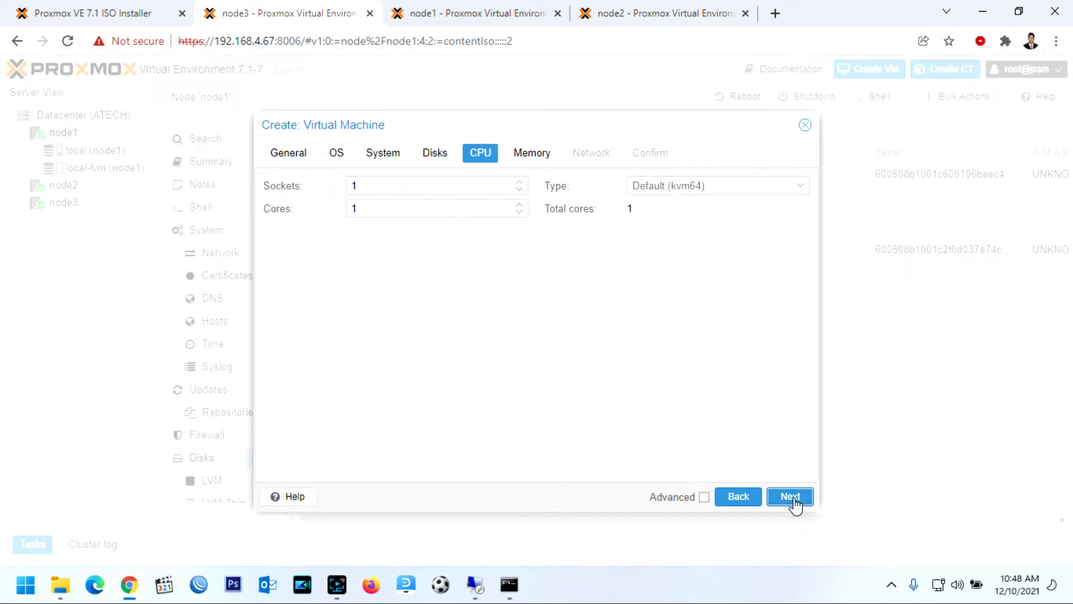
left_click(521, 190)
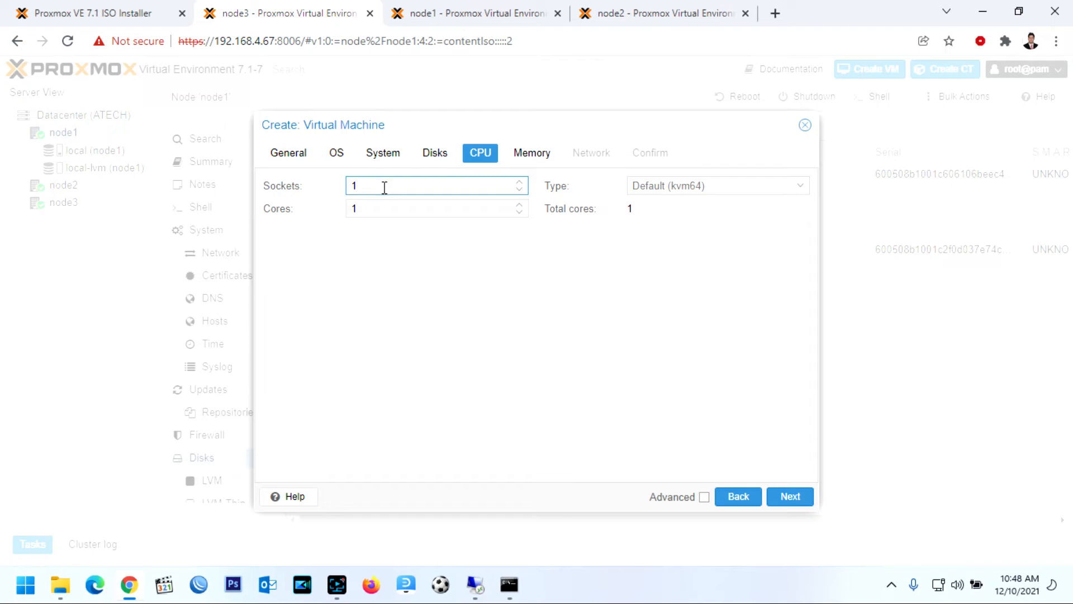
left_click(521, 212)
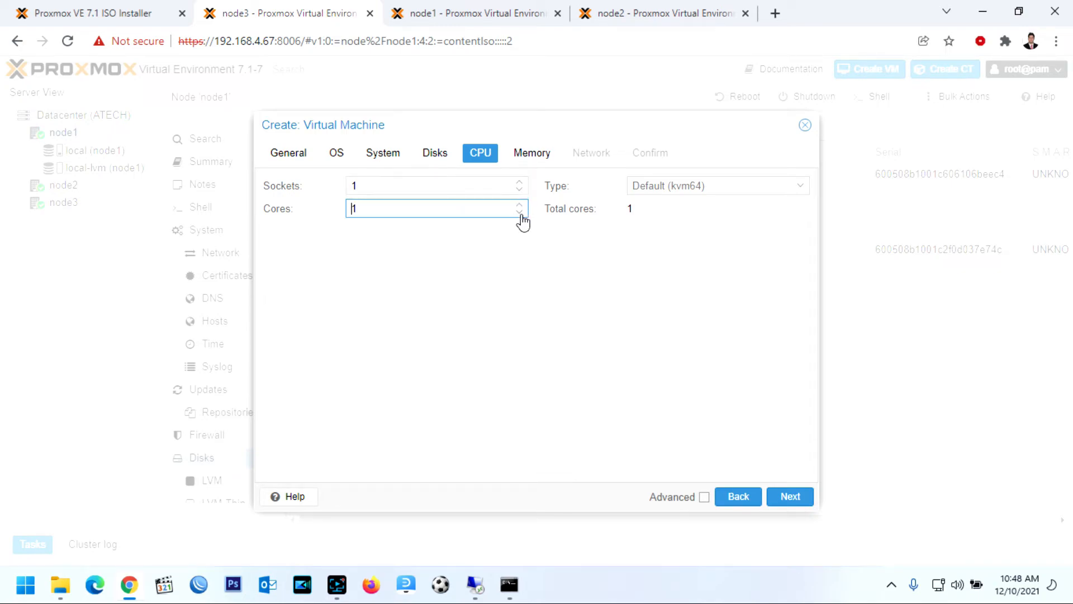
scroll(520, 213, "up", 8)
scroll(521, 214, "up", 1)
Compute 1024 × 8 = 8192 in the Windows Calculator
left_click(790, 497)
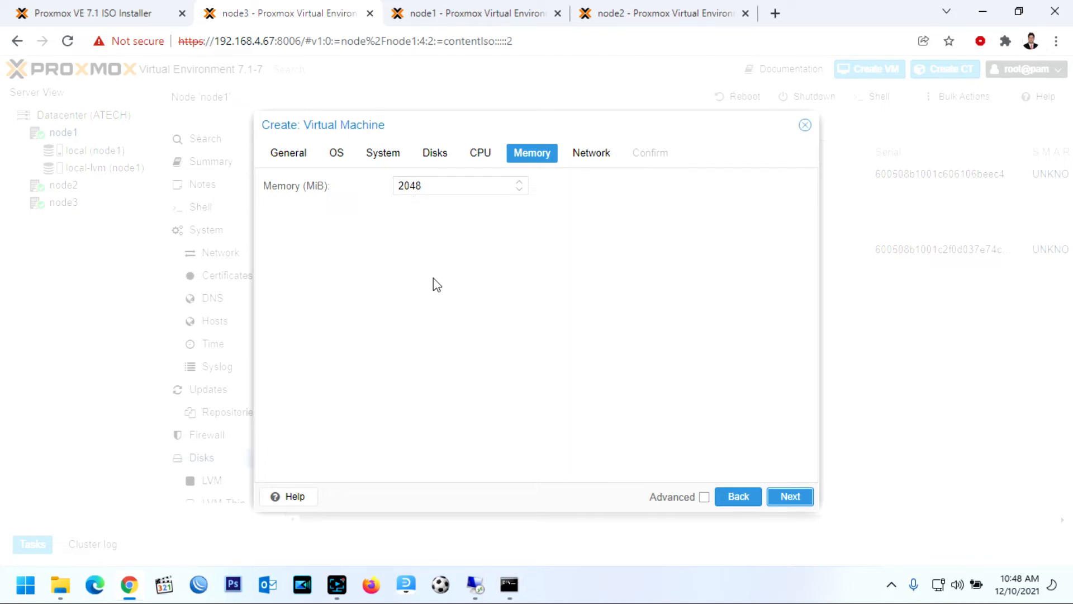
key("super+r")
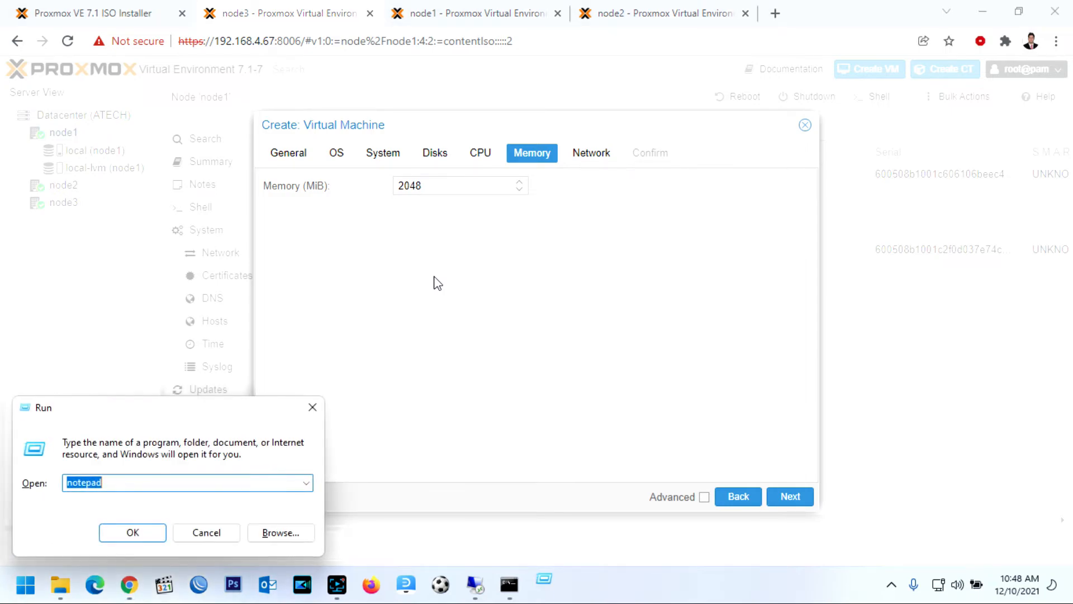
type("calc")
key("Return")
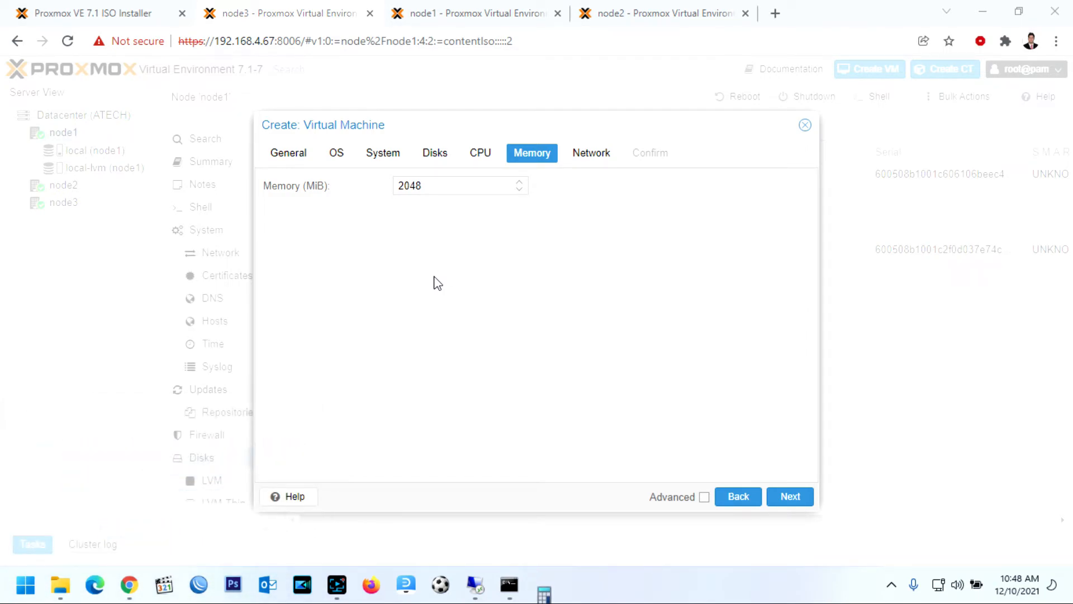
type("1,027")
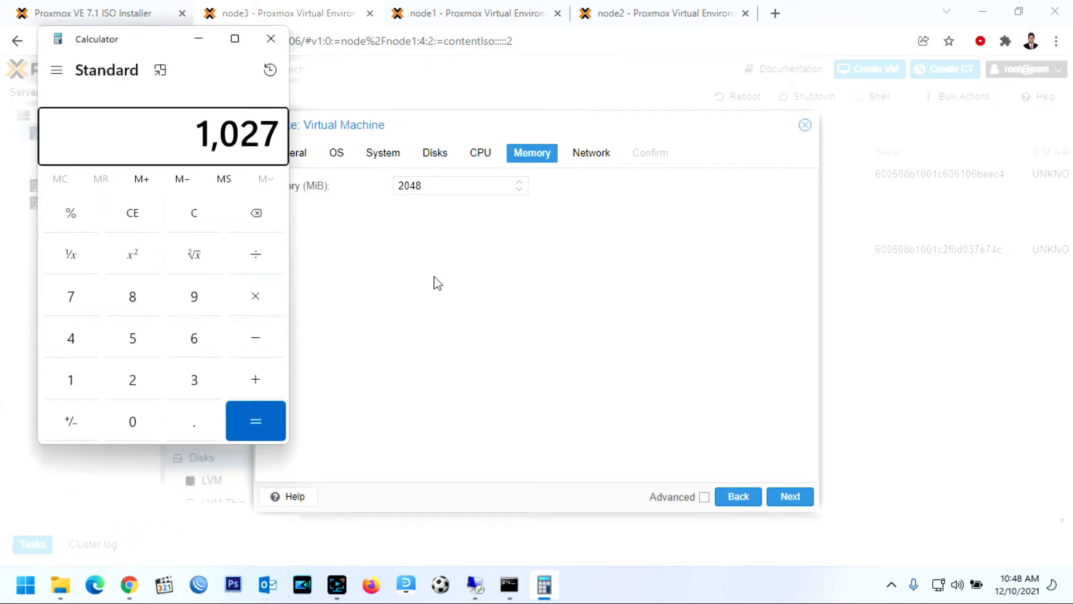
key("BackSpace")
type("4")
key("asterisk")
type("8")
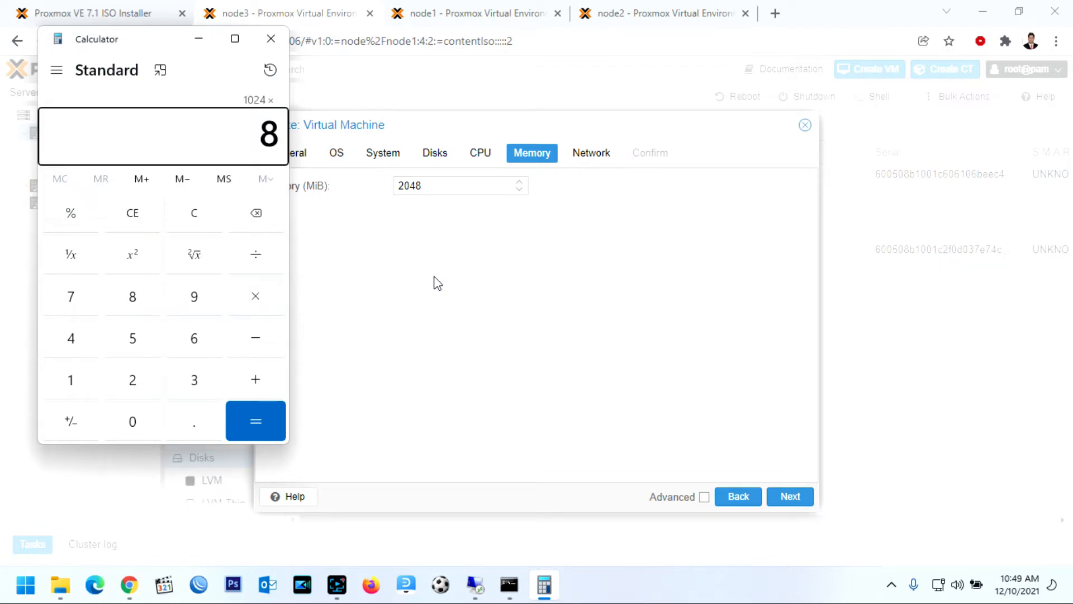
key("Return")
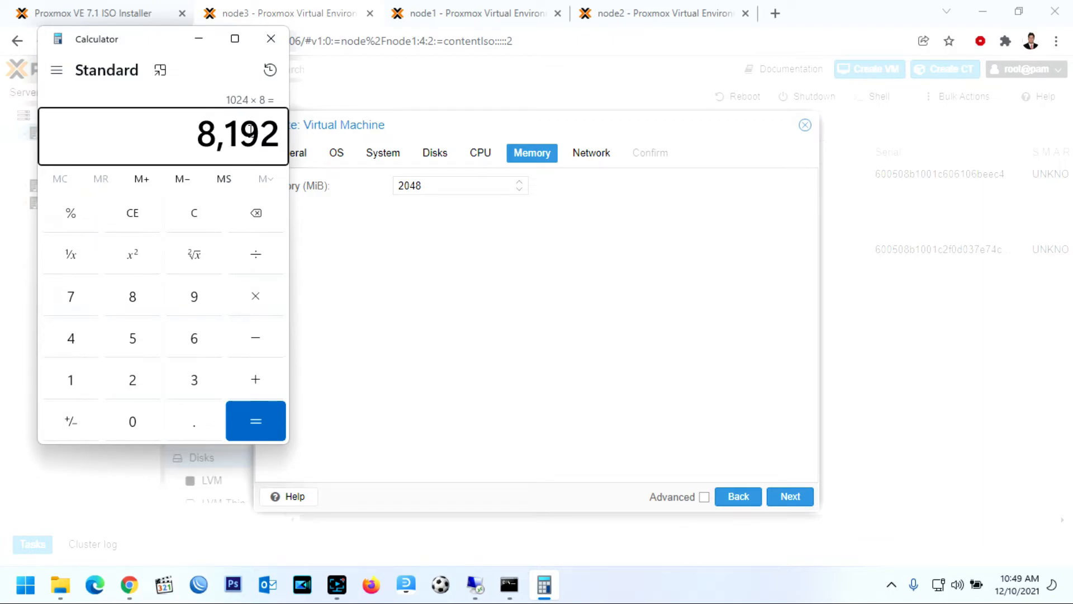
left_click(271, 38)
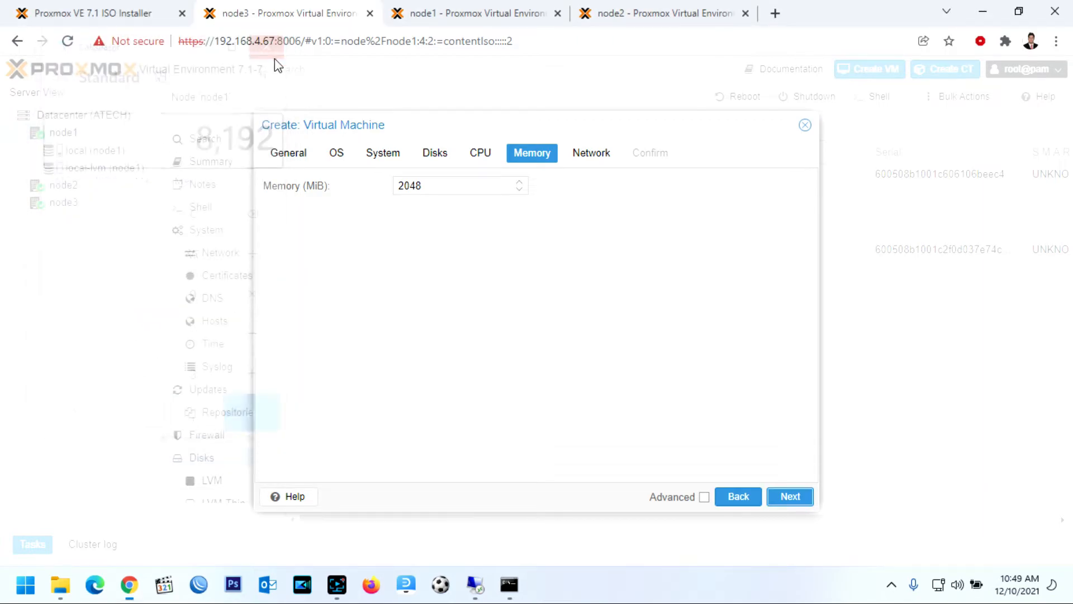
Set the VM's memory to 8192 MiB
double_click(431, 184)
type("8192")
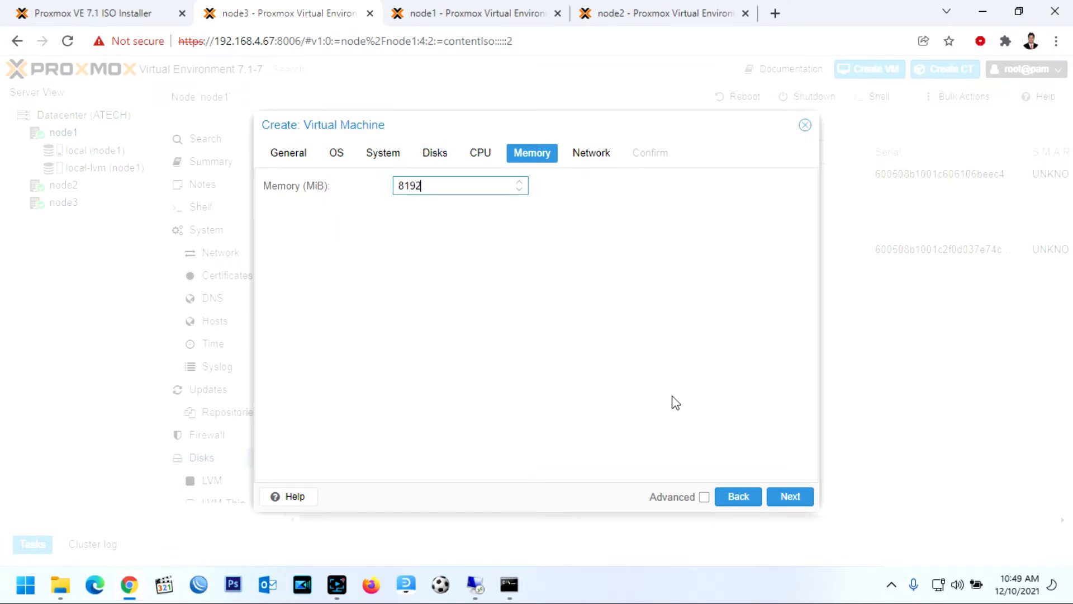
left_click(790, 496)
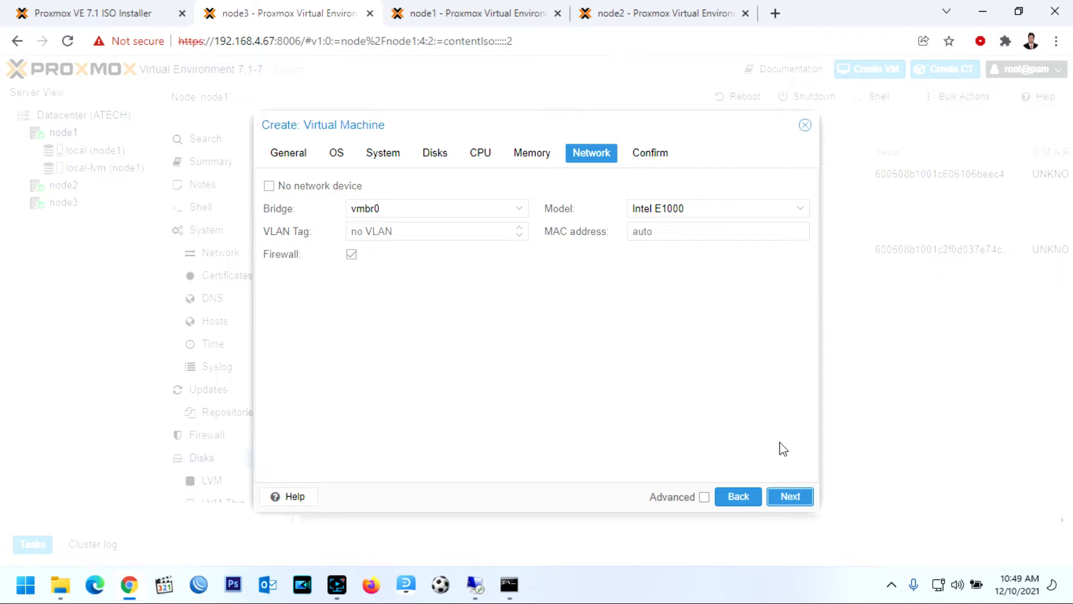
Review the confirmation page and finish creating VM 100 Win2019
left_click(789, 498)
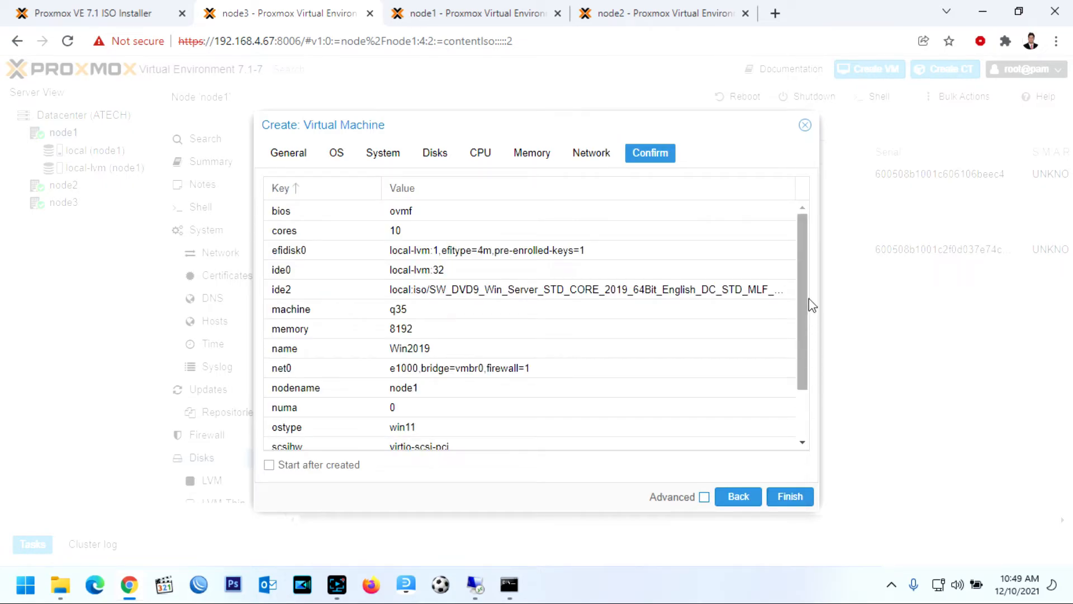
left_click_drag(807, 268, 799, 327)
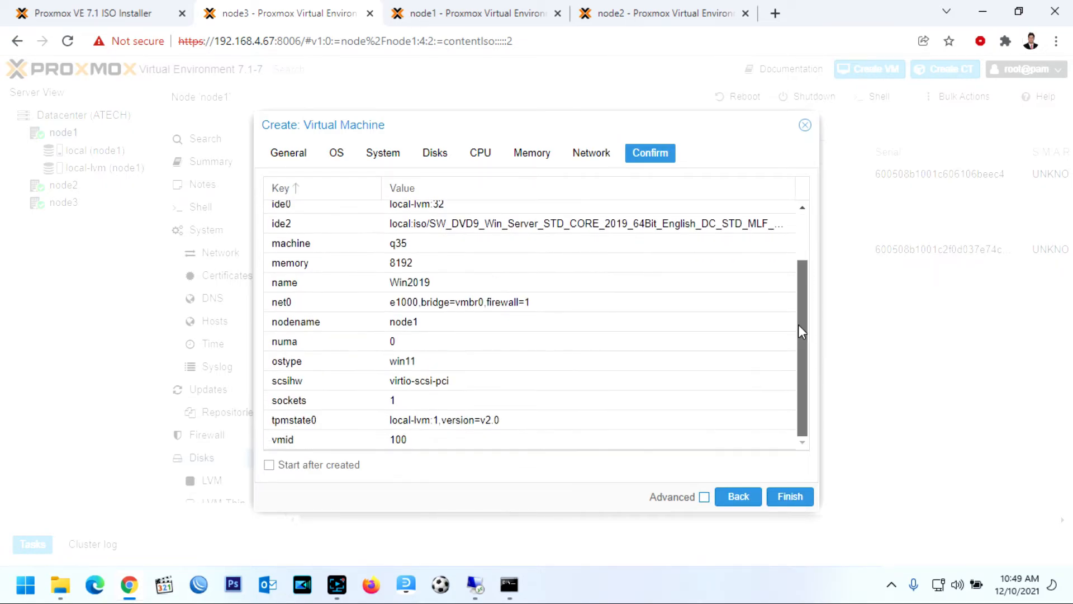
left_click(789, 496)
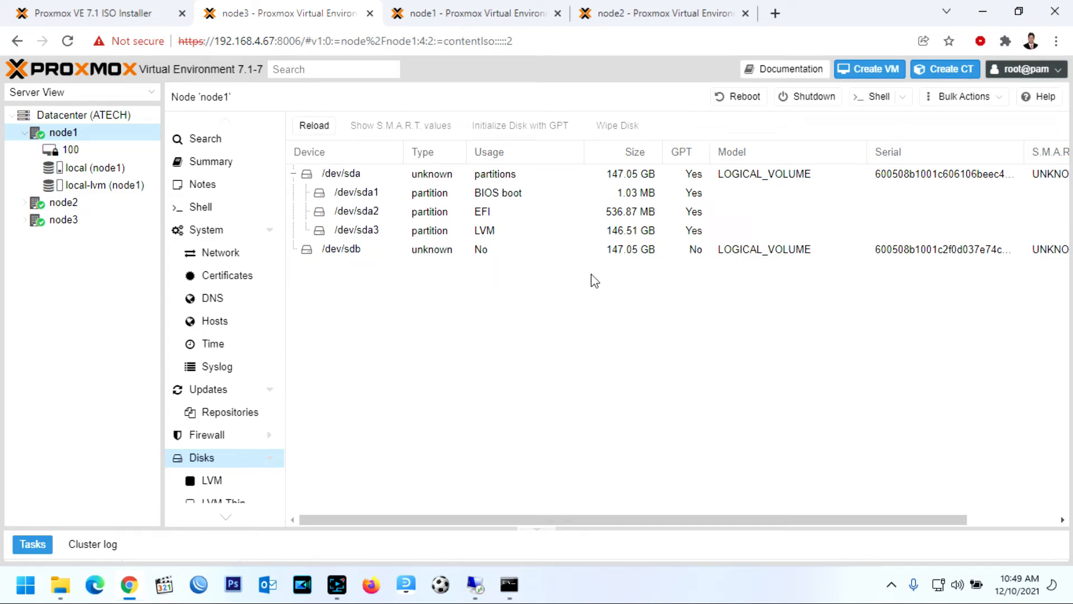
Open VM 100's Summary and check its 10 CPUs and 32.00 GiB boot disk
left_click(65, 150)
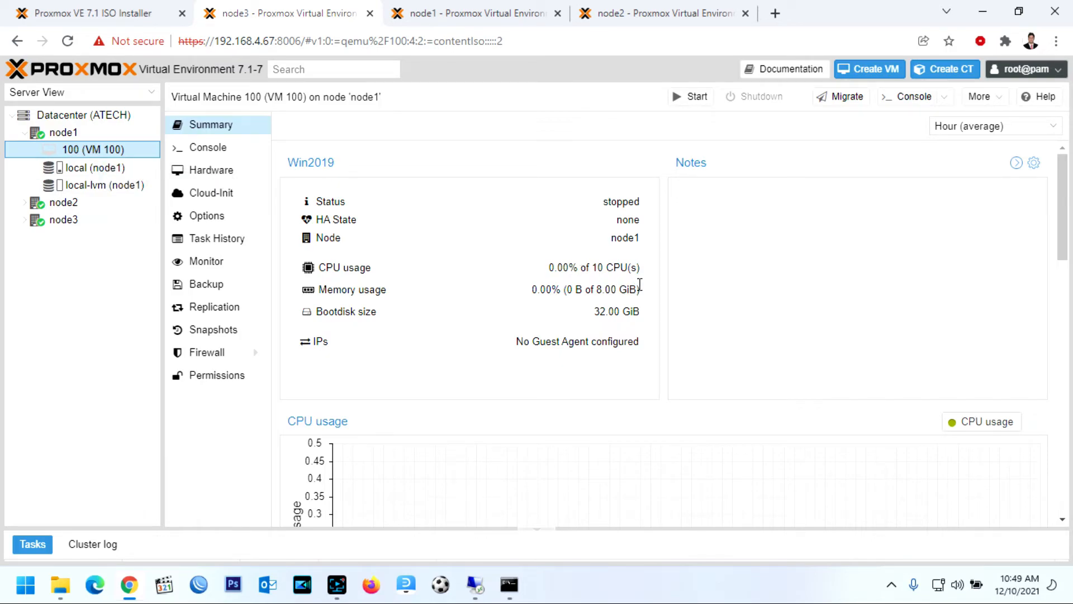
left_click_drag(633, 291, 595, 266)
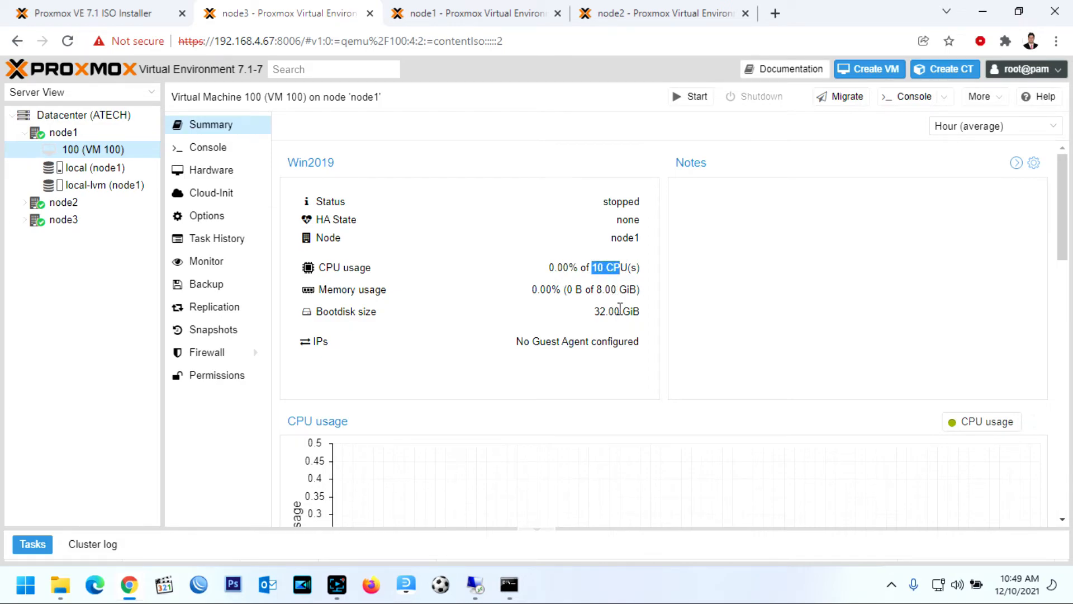
left_click_drag(620, 311, 592, 315)
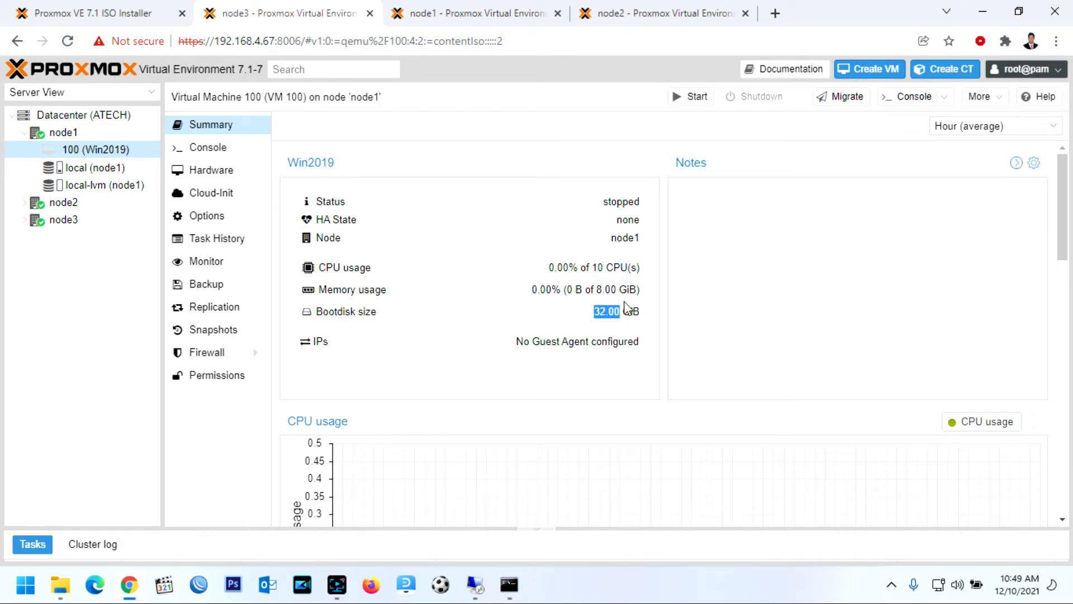
Start VM 100 Win2019 and open its console
right_click(109, 155)
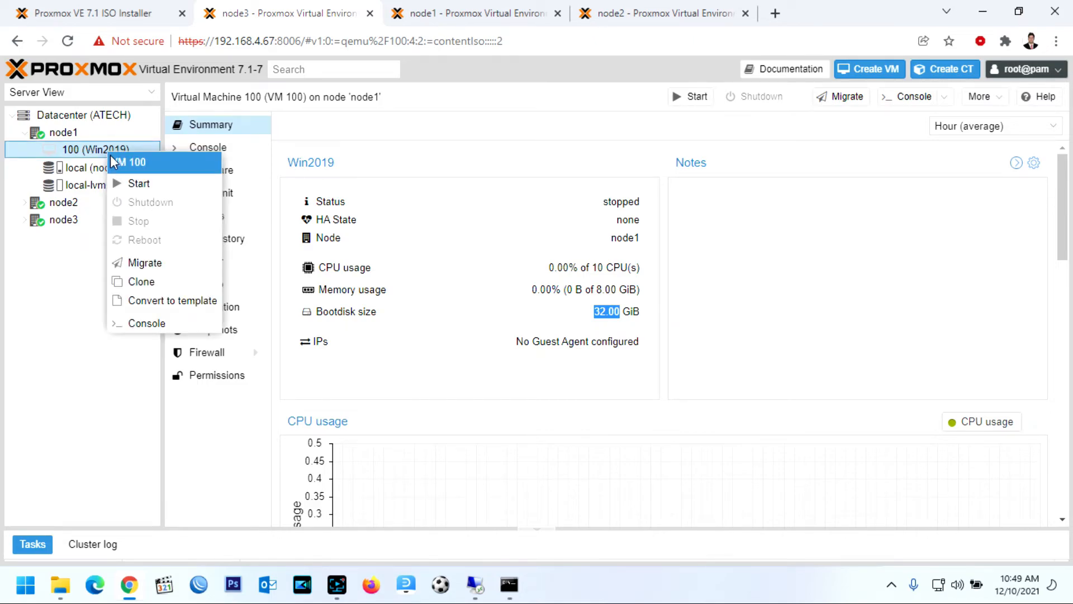
left_click(137, 184)
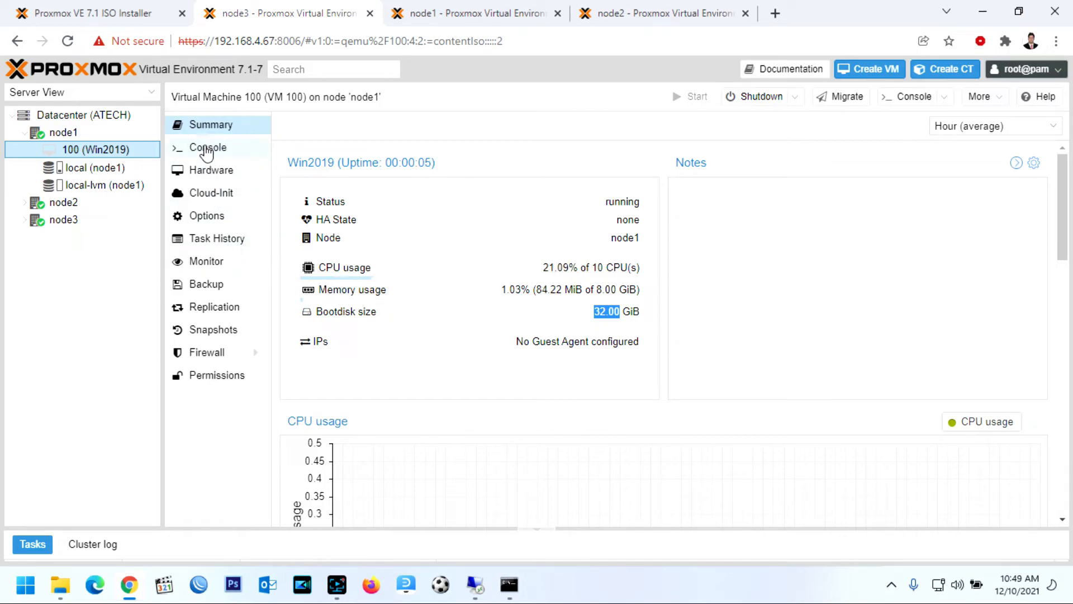
left_click(208, 148)
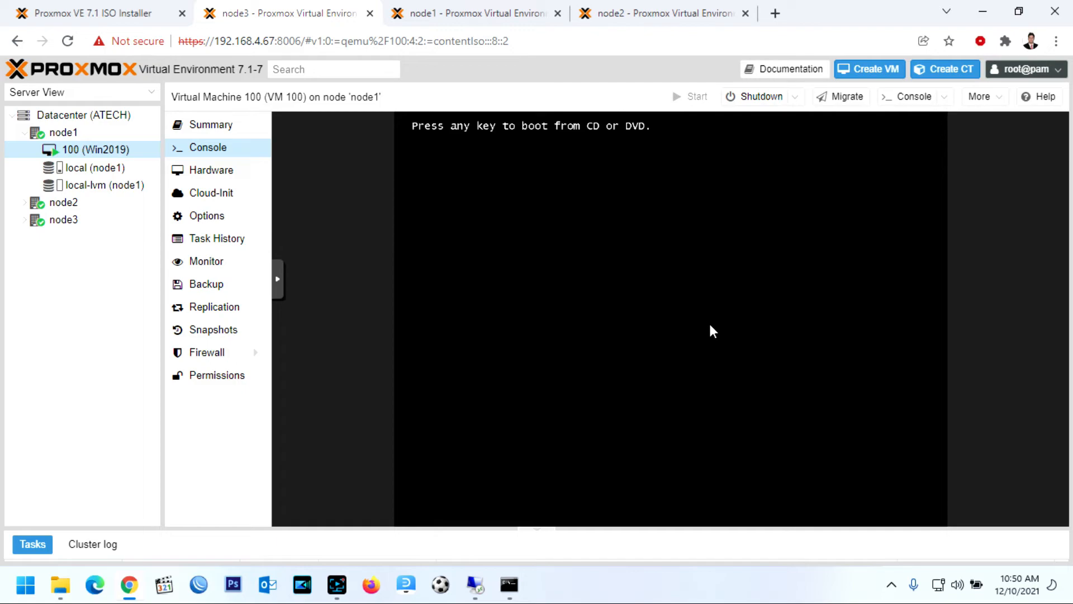
Boot from the Windows DVD and run Windows Server setup through to the lock screen
key("Return")
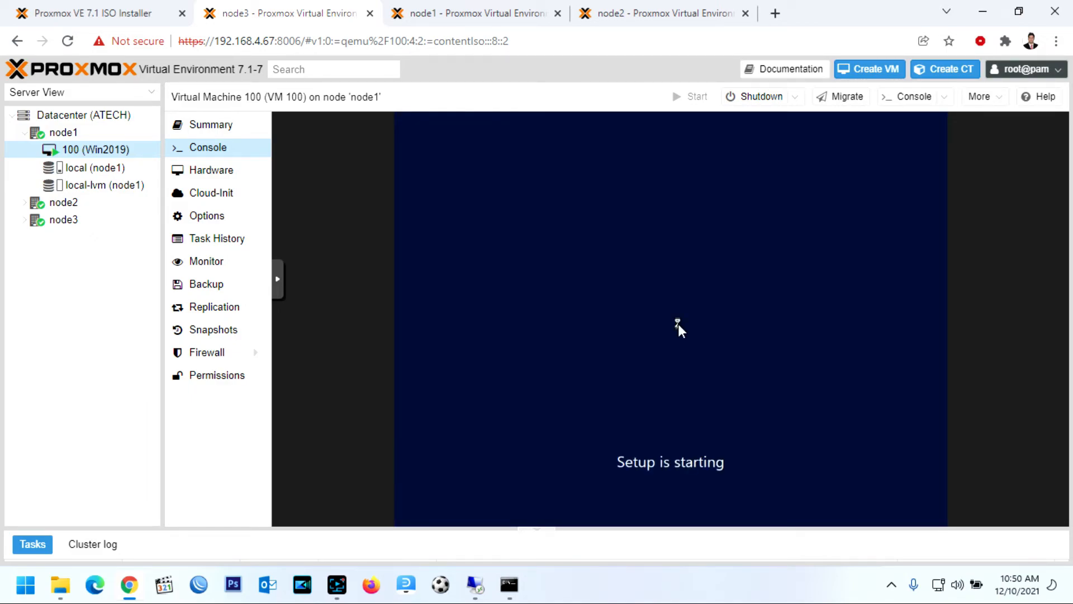
left_click(809, 413)
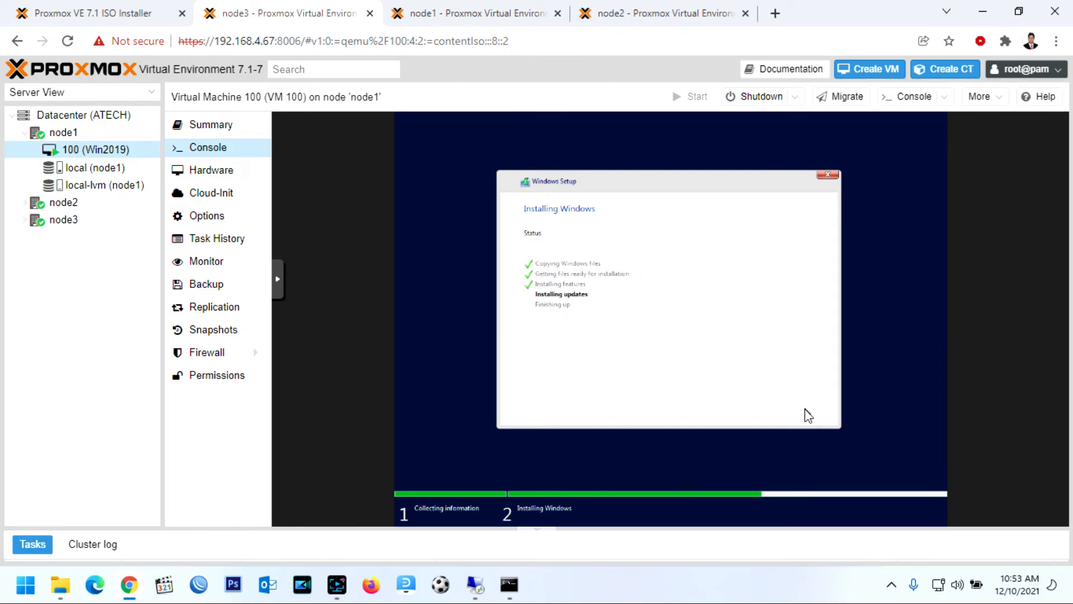
left_click(805, 410)
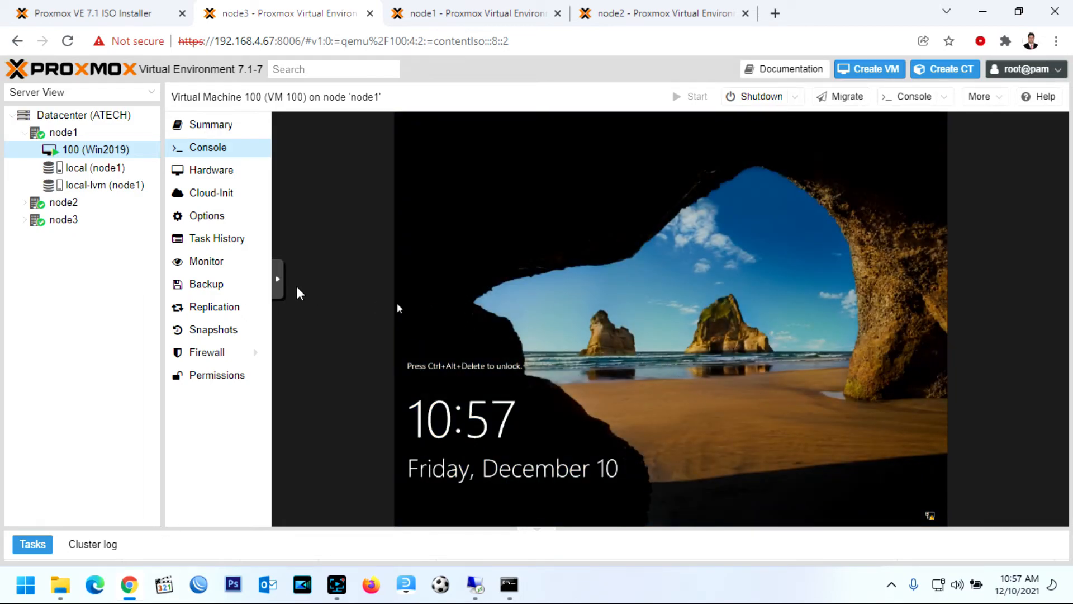
Send Ctrl-Alt-Del through the noVNC Extra Keys and sign in as Administrator with the password
left_click(278, 282)
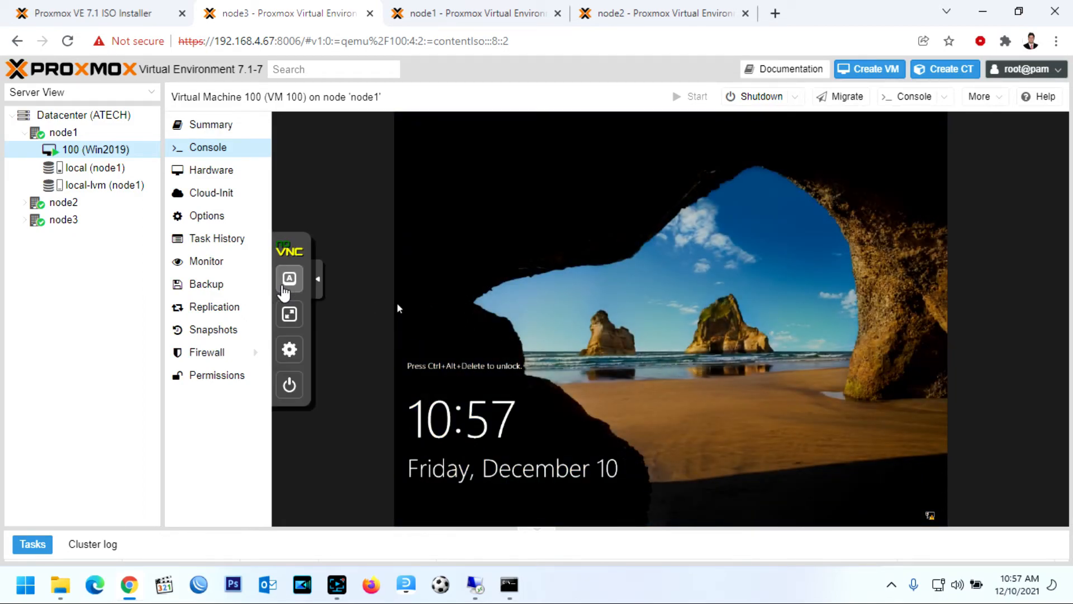
left_click(290, 280)
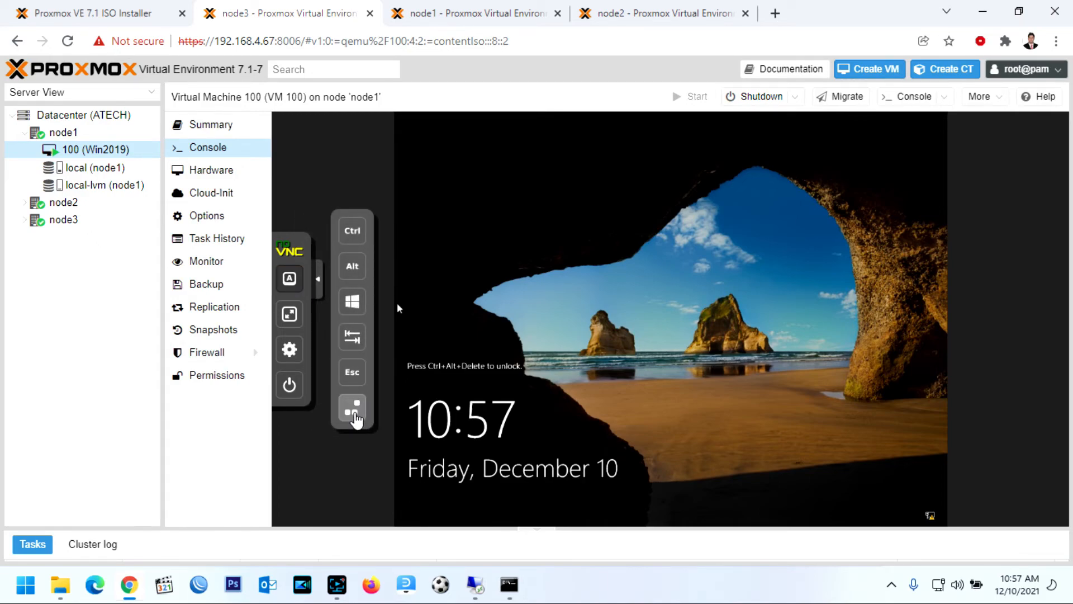
left_click(355, 418)
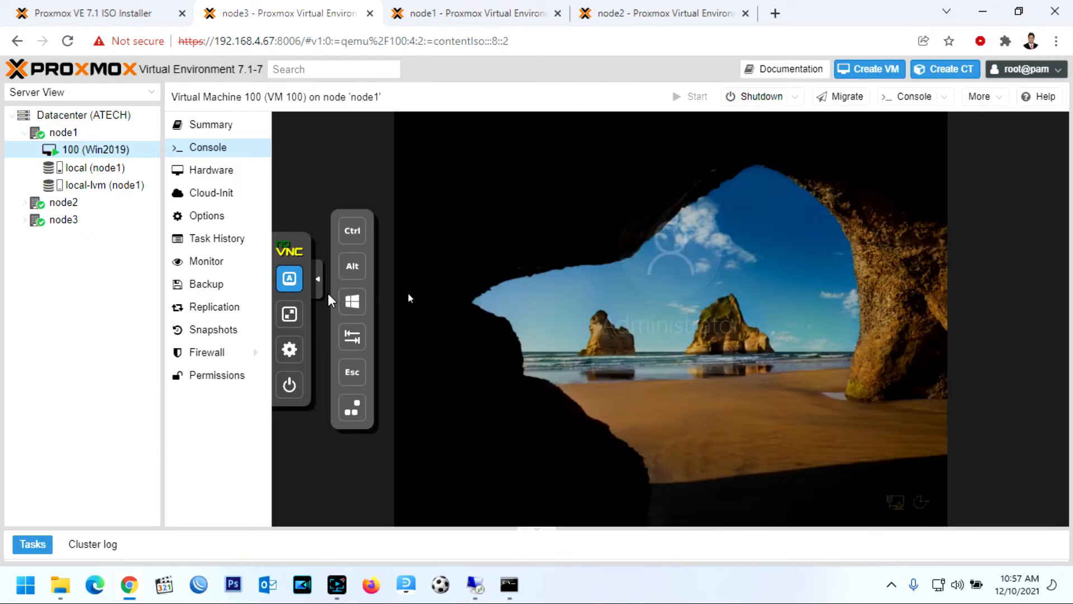
left_click(681, 363)
type("••••••••")
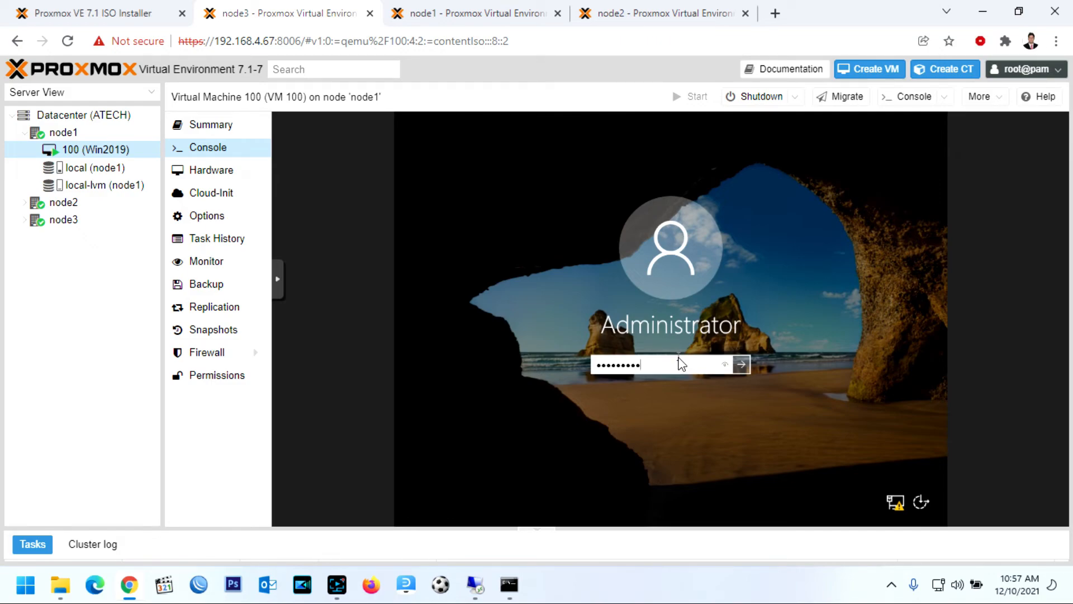
key("Return")
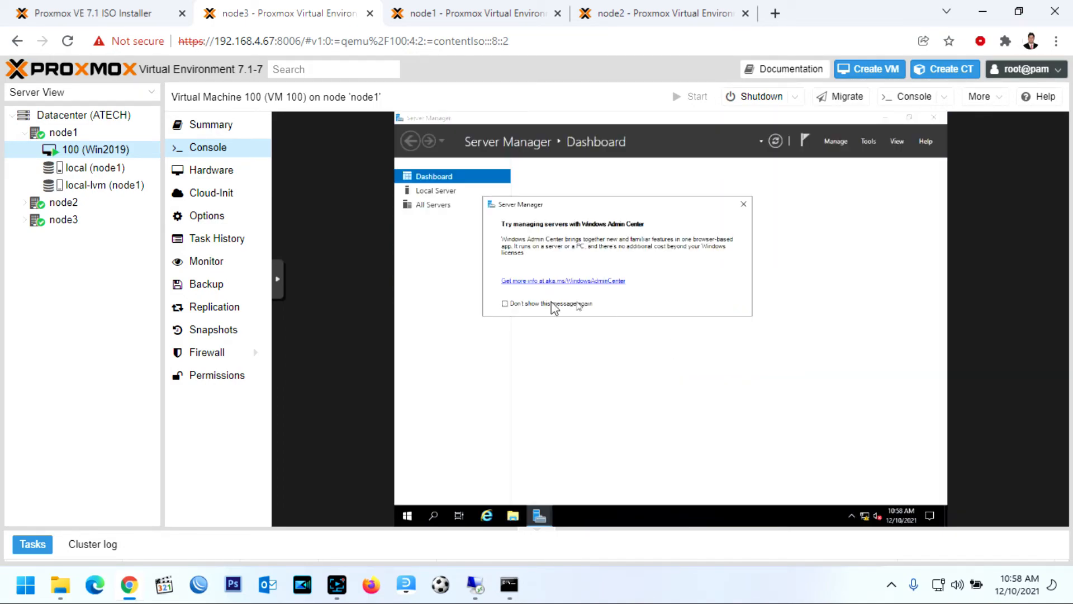
Dismiss the Windows Admin Center prompt so it won't reappear, and close Server Manager
left_click(743, 203)
left_click(838, 141)
left_click(547, 334)
left_click(733, 361)
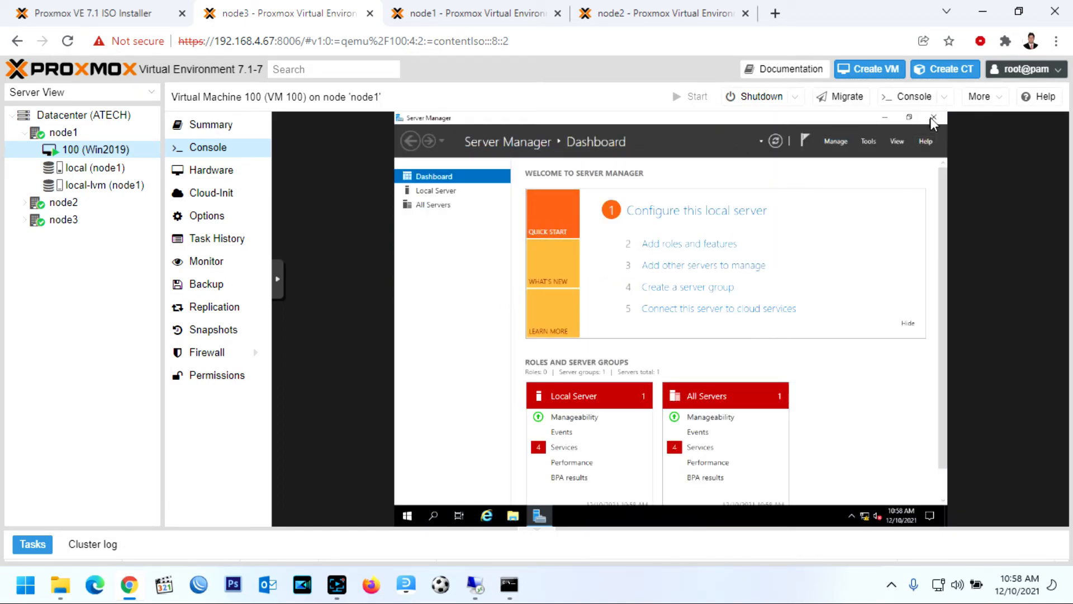
left_click(933, 117)
Open the IPv4 properties of the Ethernet Instance 0 adapter
right_click(865, 515)
left_click(868, 499)
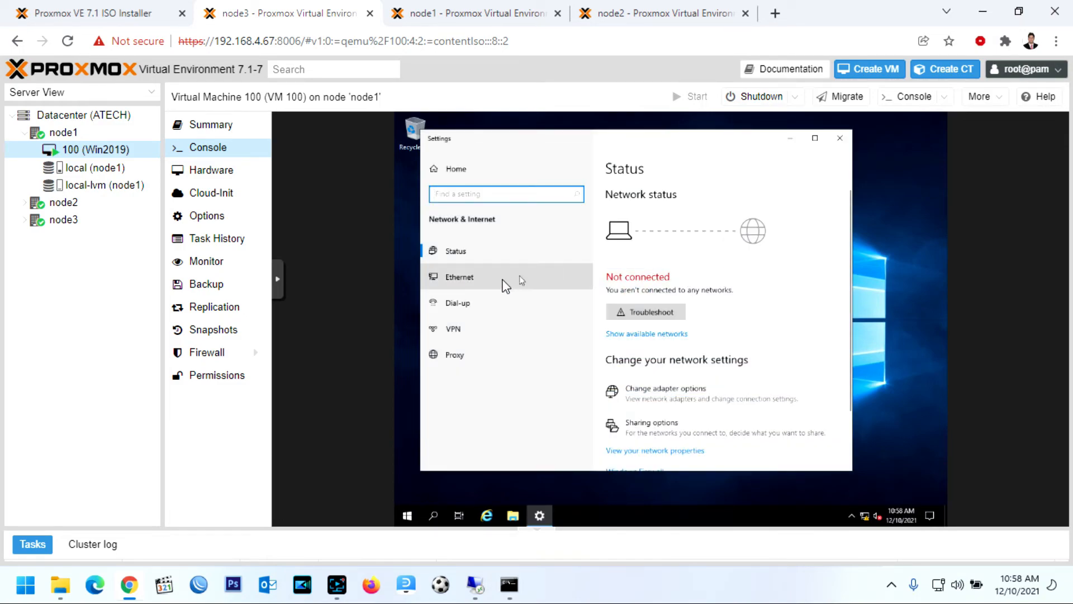
left_click(481, 284)
left_click(633, 285)
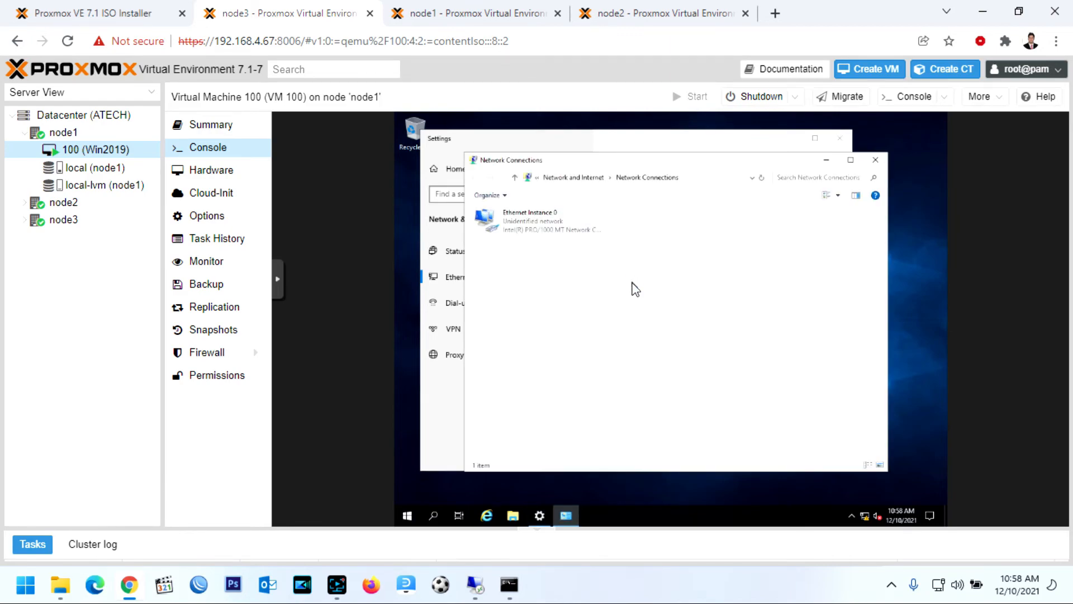
double_click(549, 232)
left_click(607, 402)
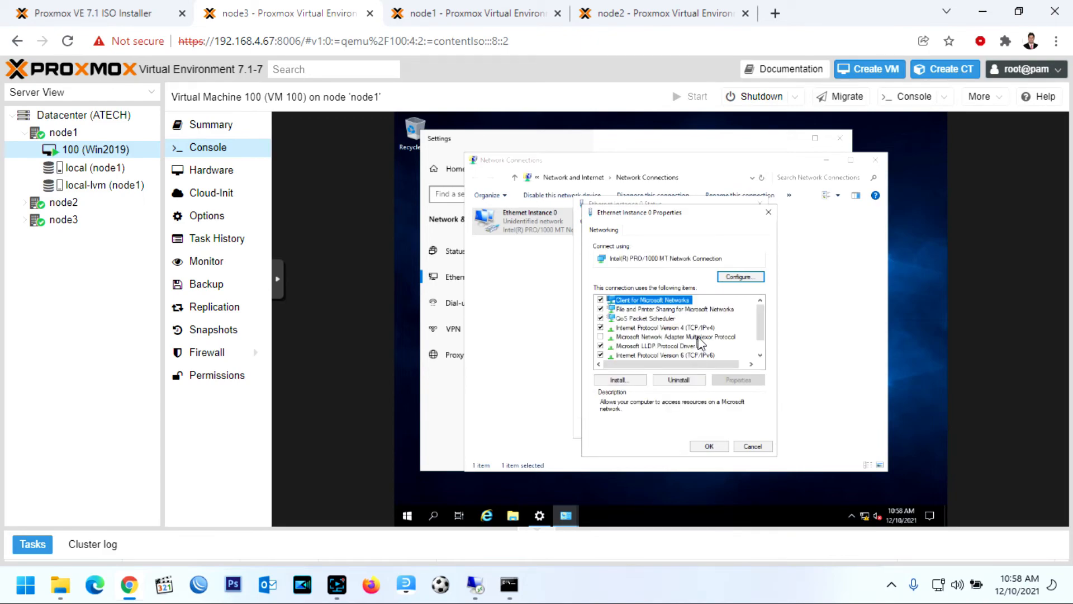
double_click(699, 330)
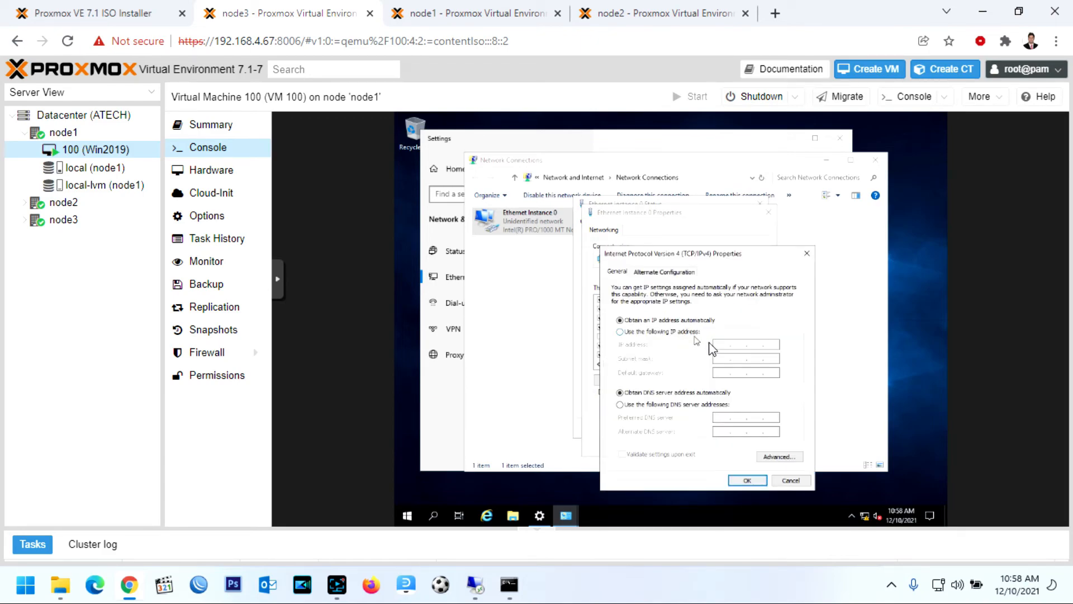
Assign static IP 192.168.4.100 with mask 255.255.255.0 and apply the adapter settings
left_click(676, 331)
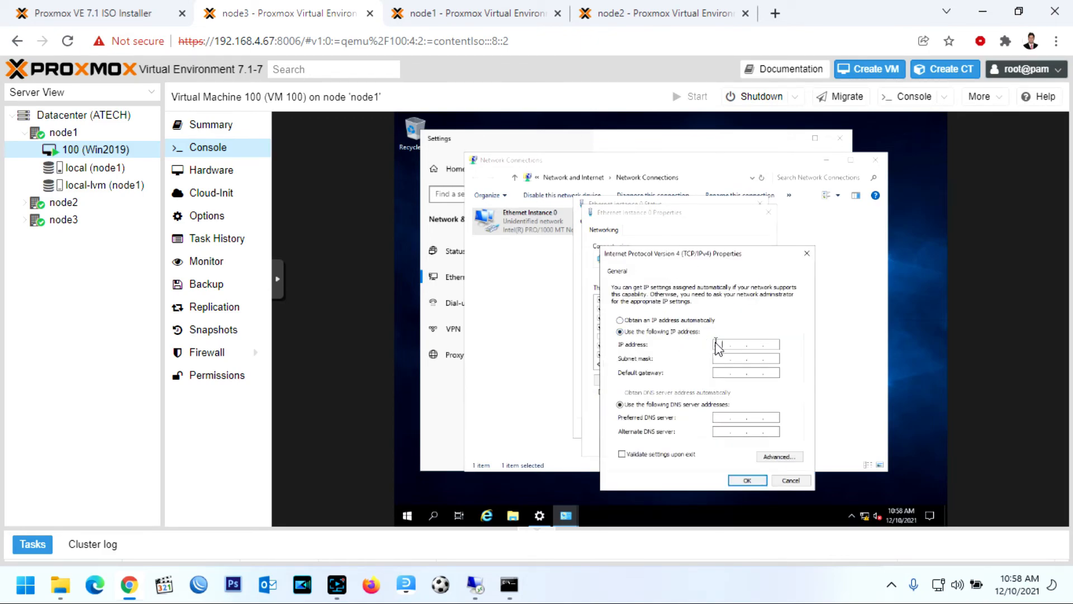
type("192")
left_click(726, 358)
key("Tab")
left_click(747, 480)
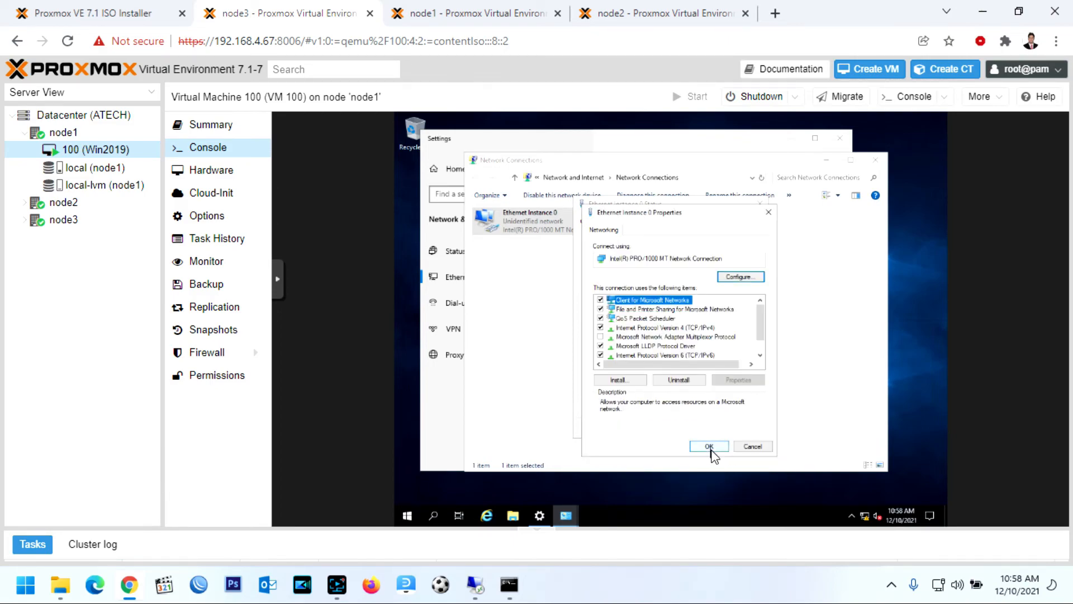
left_click(708, 446)
left_click(740, 427)
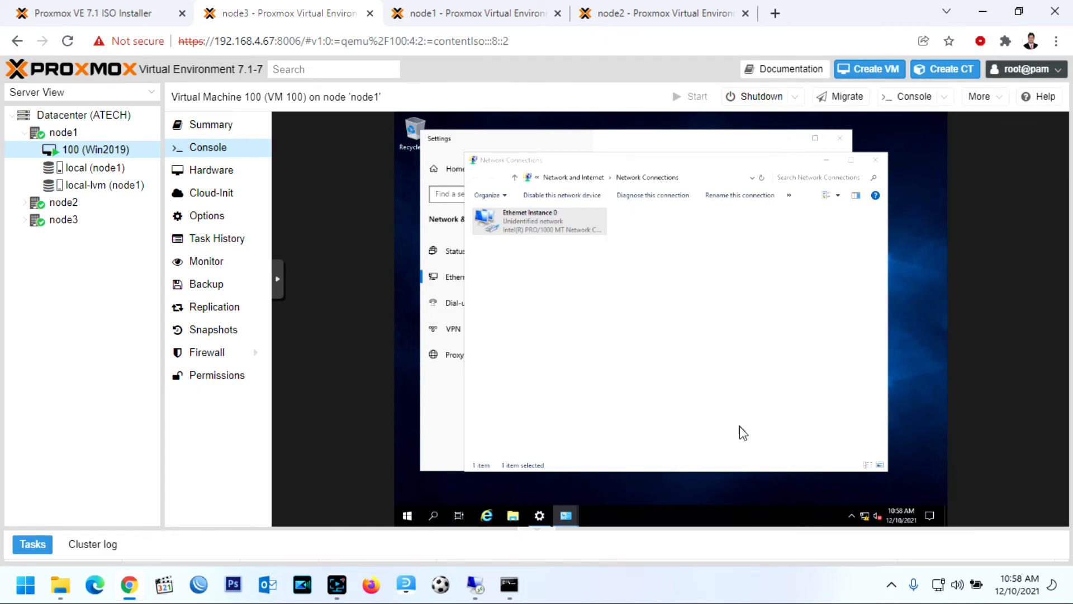
Open Windows Defender Firewall from the VM's Control Panel in large-icon view
left_click(407, 515)
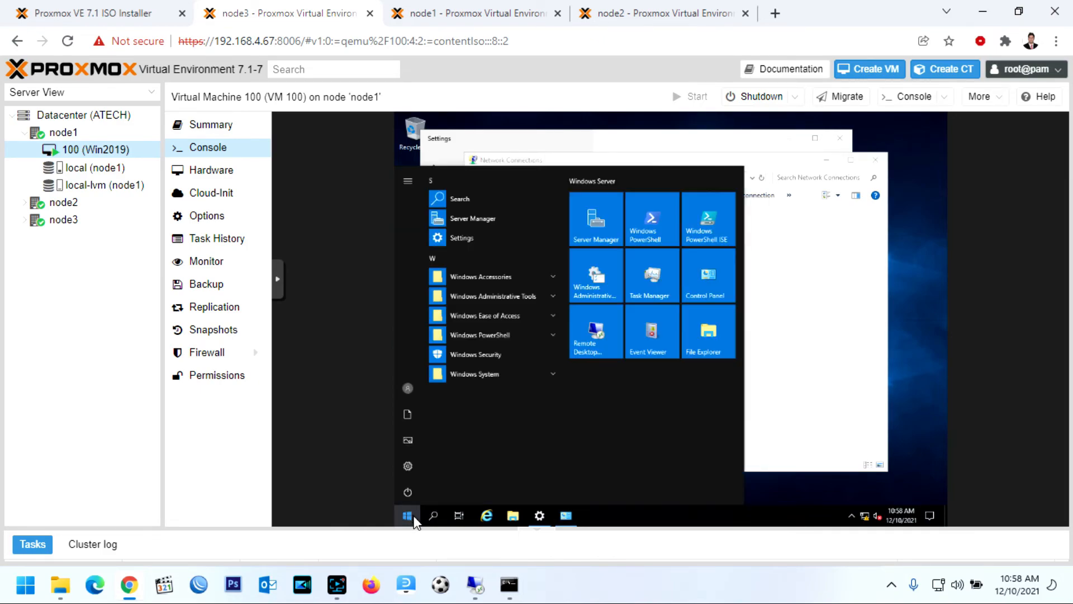
left_click(718, 280)
left_click(838, 218)
left_click(849, 244)
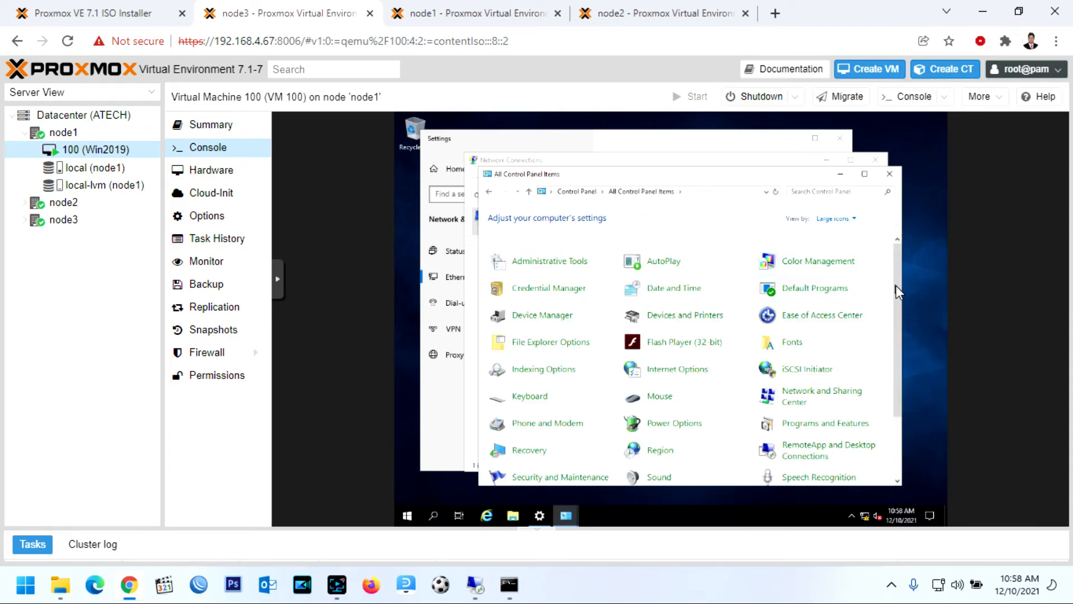
scroll(898, 290, "down", 3)
left_click(545, 469)
Allow File and Printer Sharing through the firewall on private and public networks
left_click(532, 242)
left_click_drag(844, 298, 834, 318)
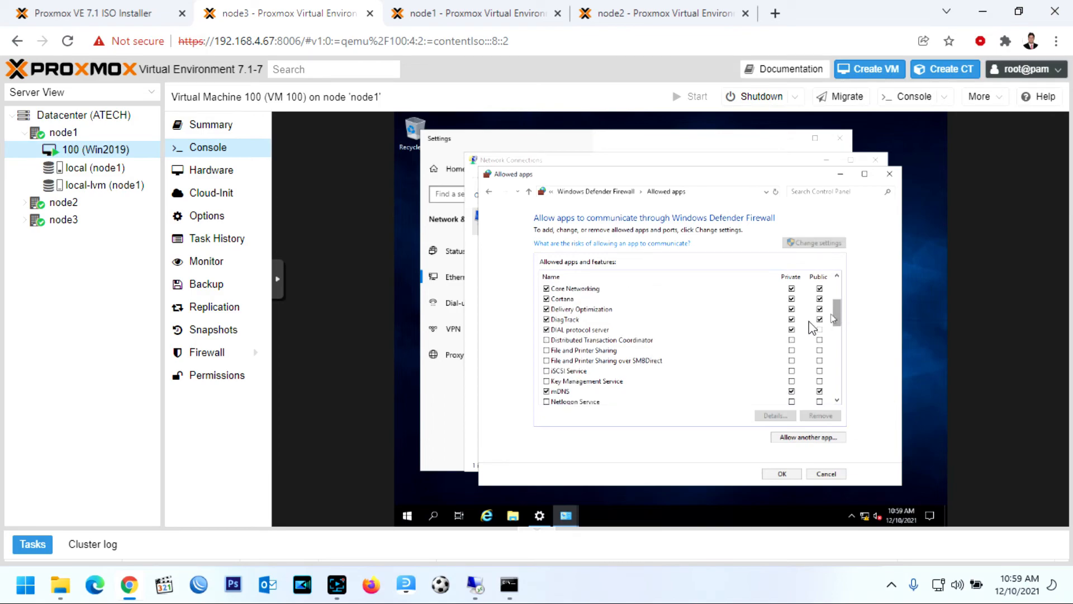
left_click(546, 350)
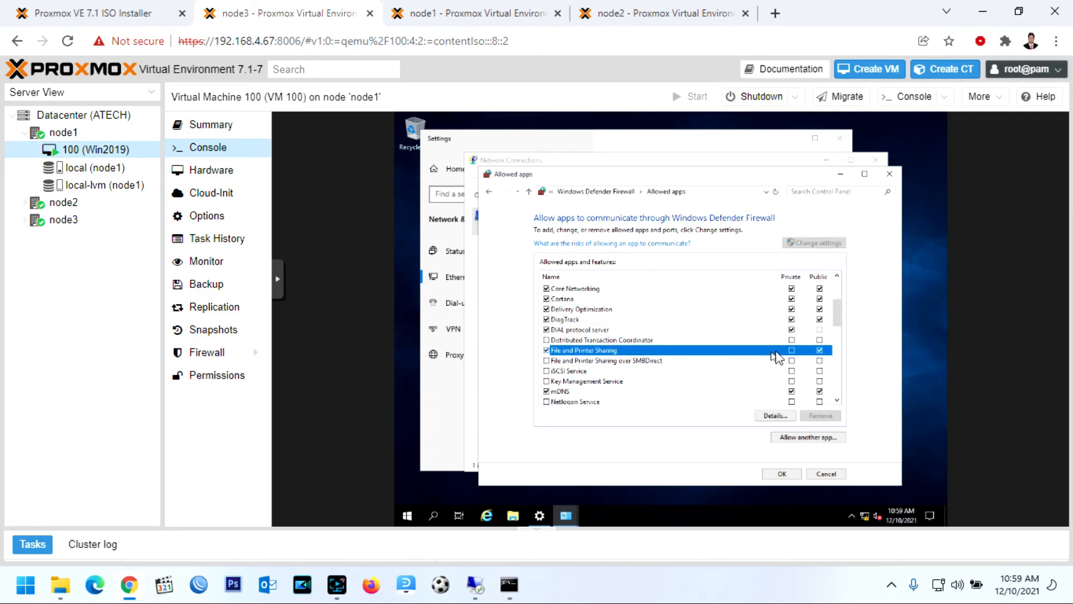
left_click(780, 474)
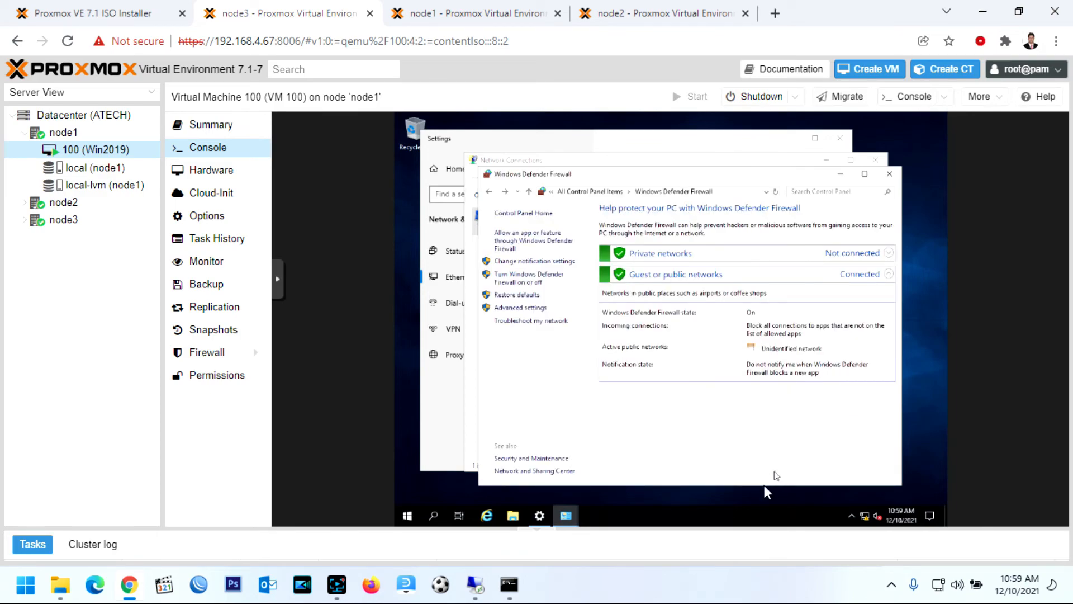
left_click(601, 599)
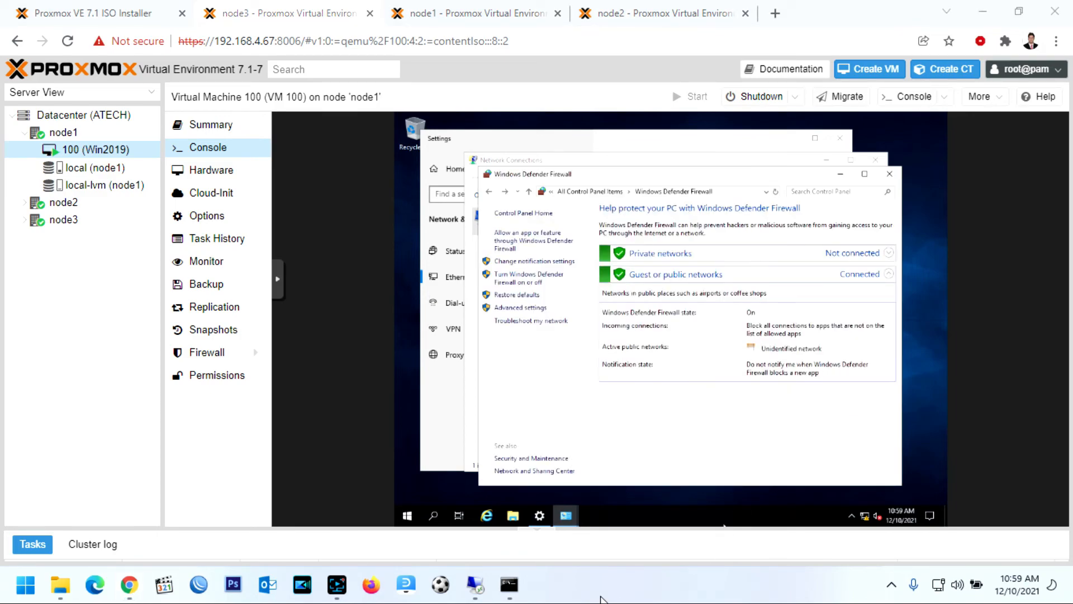
Ping 192.168.4.100 from a host Command Prompt, receiving all four replies
key("super")
type("cmd")
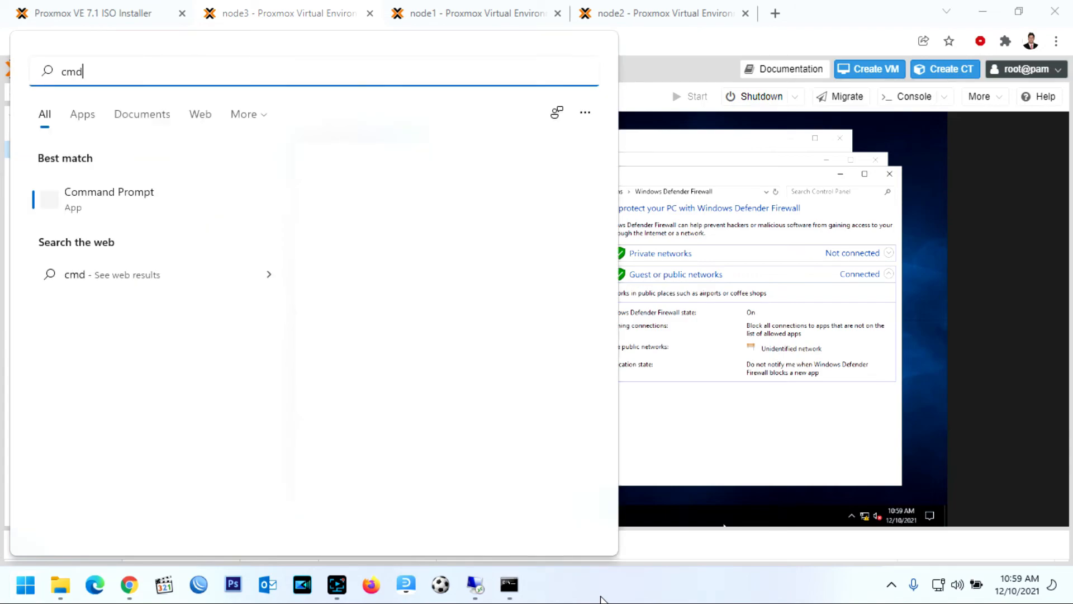
left_click(116, 210)
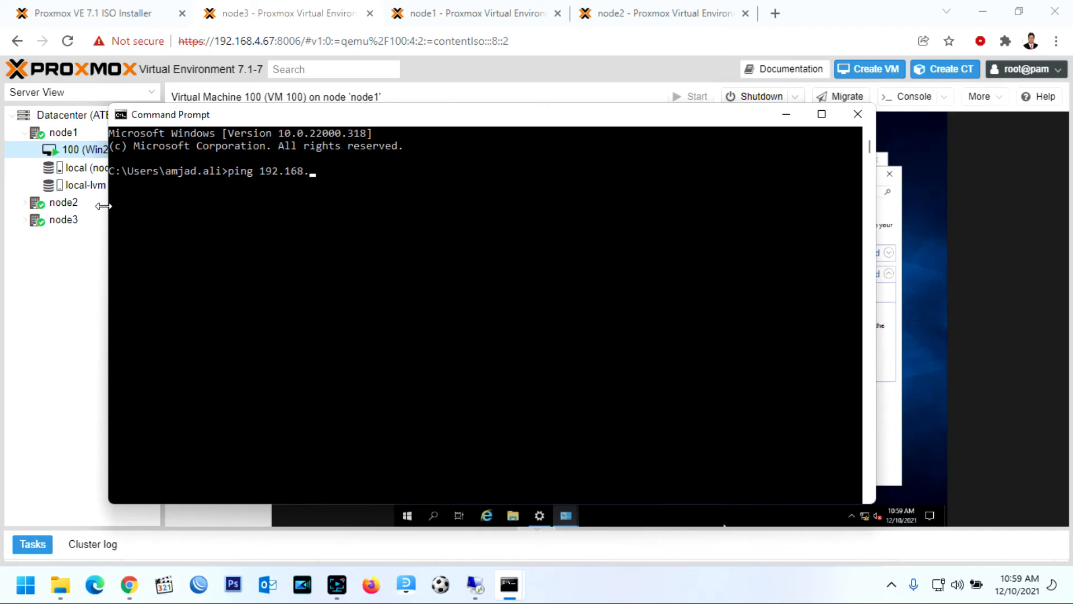
type("ping 192.168.4.100")
key("Return")
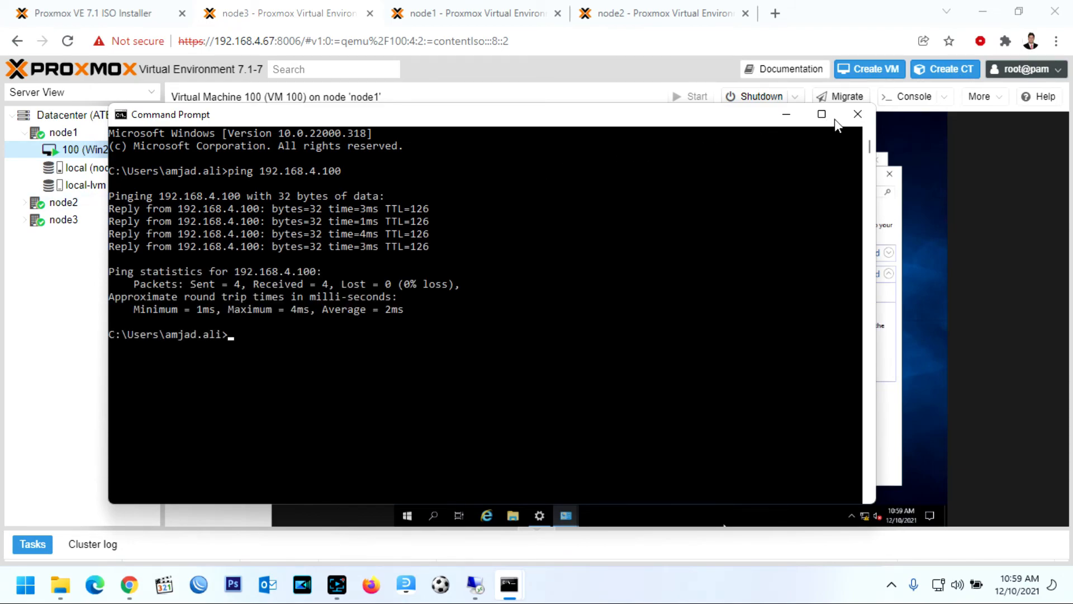
Close Command Prompt and the VM's Firewall, Network Connections and Settings windows
left_click(857, 114)
left_click(875, 161)
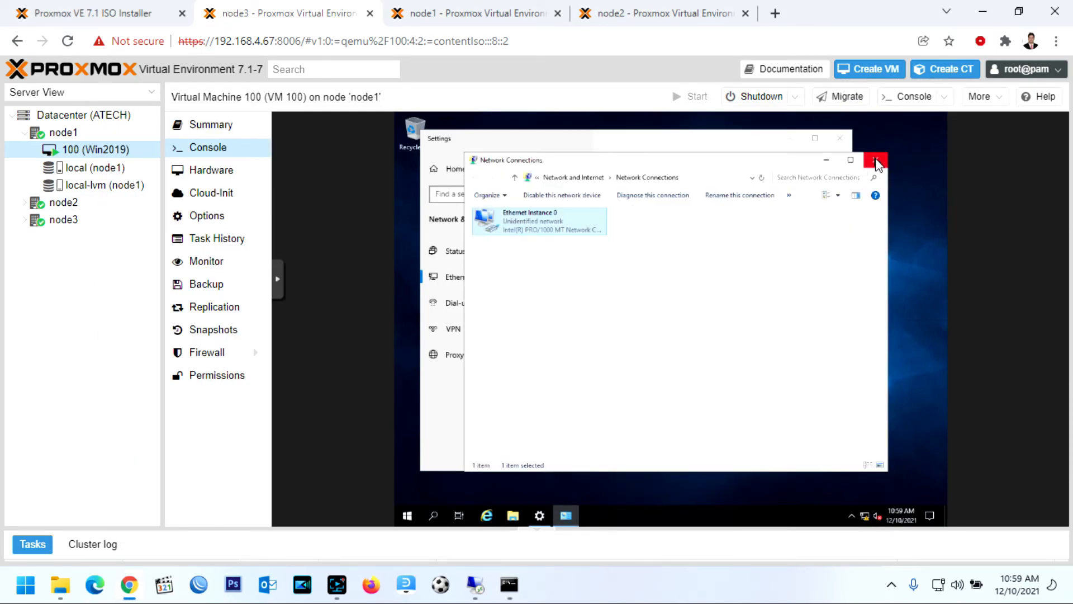
left_click(875, 162)
left_click(840, 139)
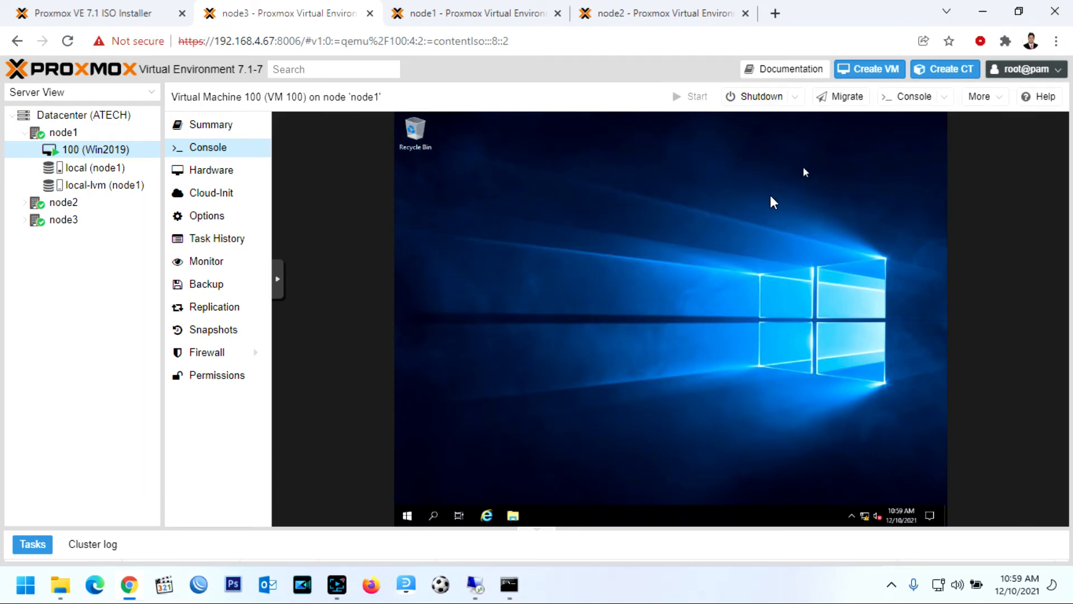
Set VM 100's CD/DVD Drive (ide2) in Hardware to 'Do not use any media'
right_click(98, 156)
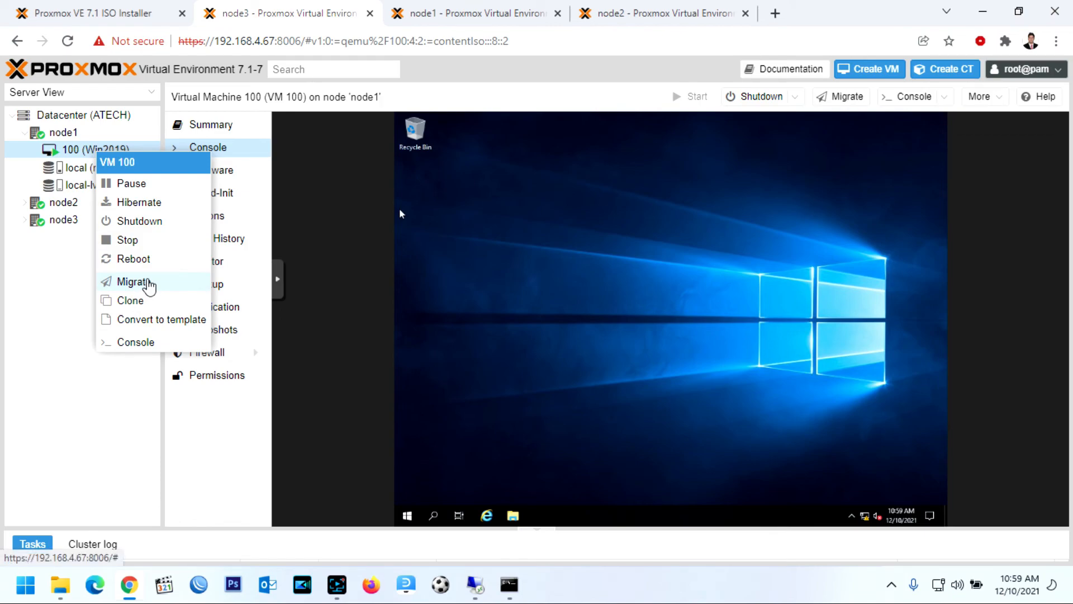
left_click(26, 288)
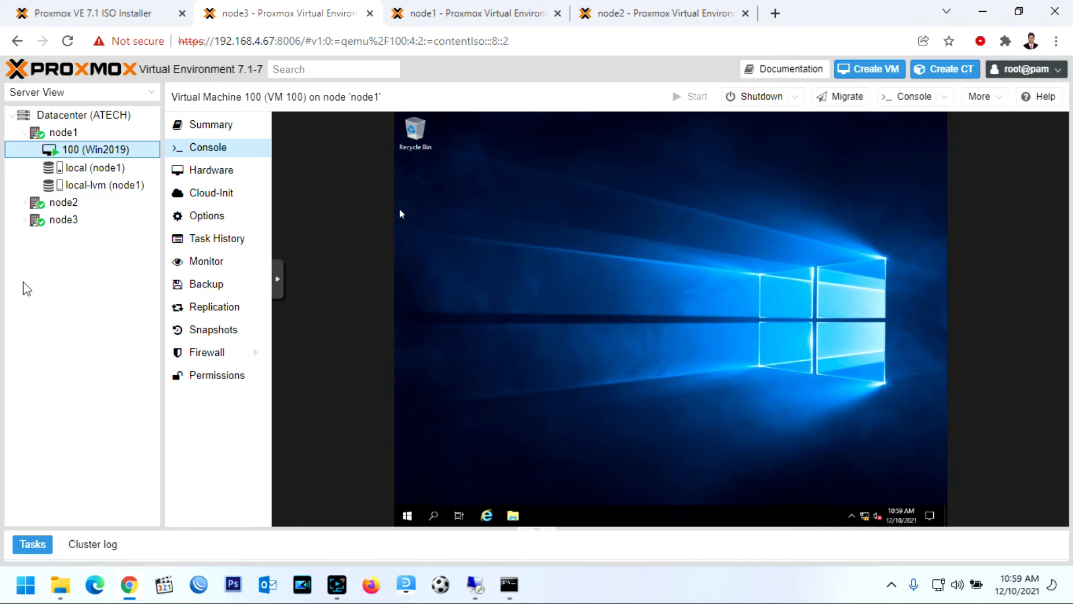
left_click(229, 171)
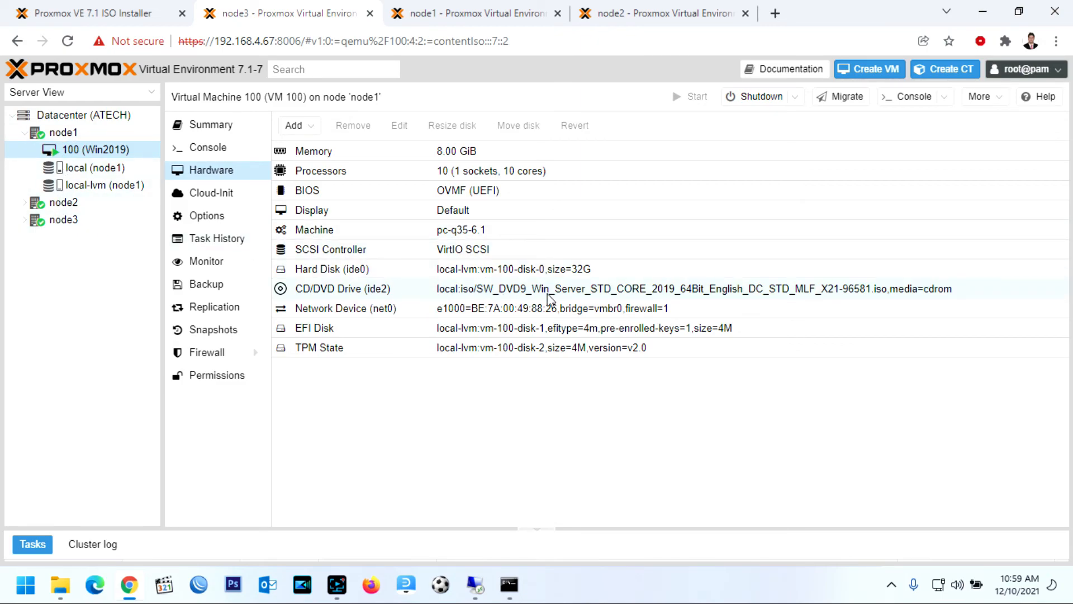
double_click(590, 291)
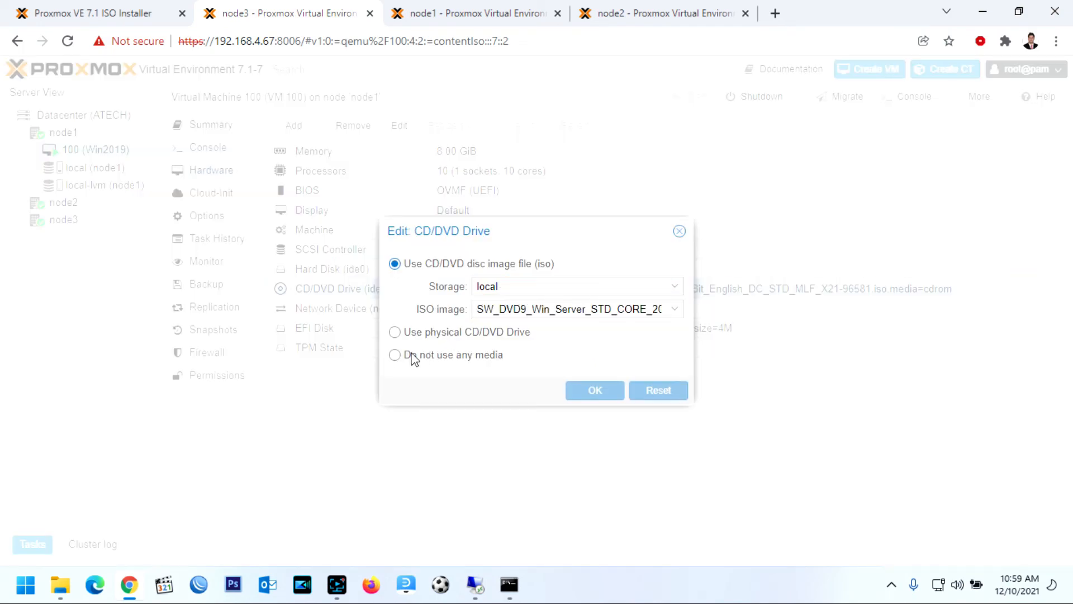
left_click(394, 355)
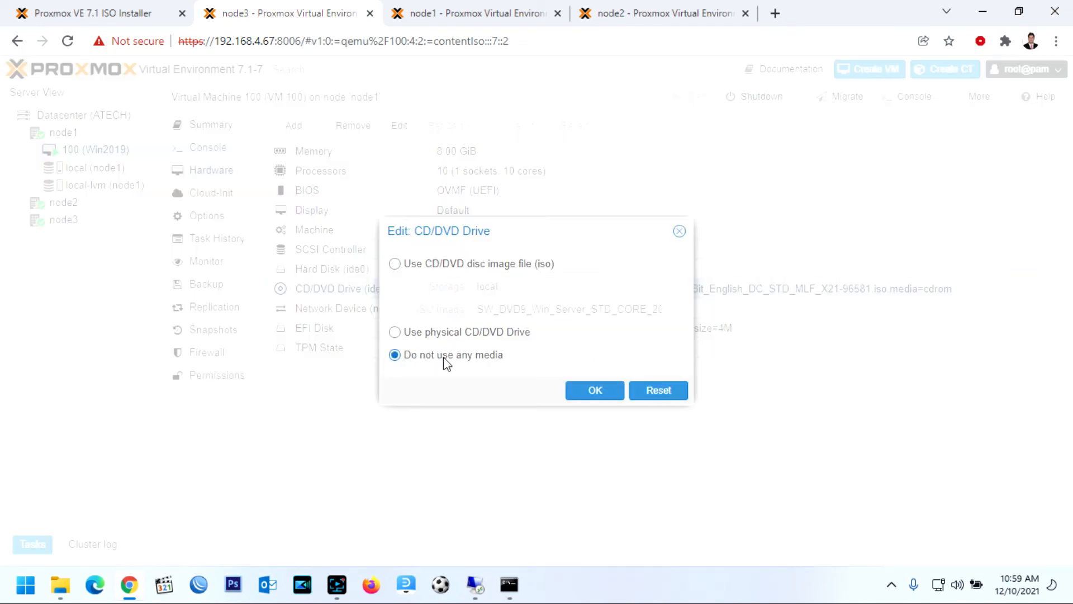
left_click(594, 393)
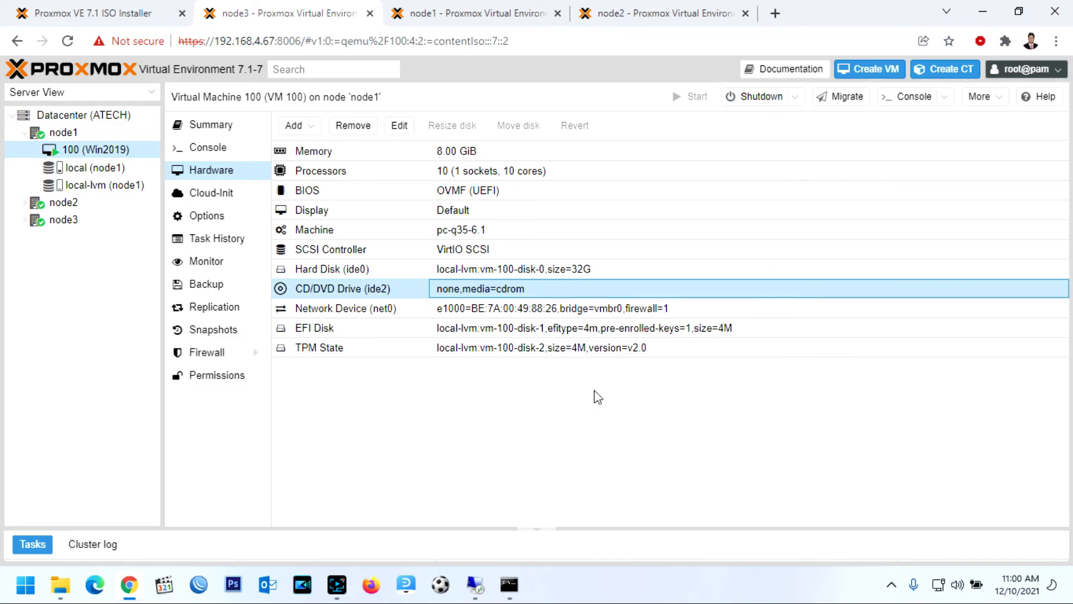
Migrate VM 100 to target node node2 with target storage local-lvm
right_click(82, 150)
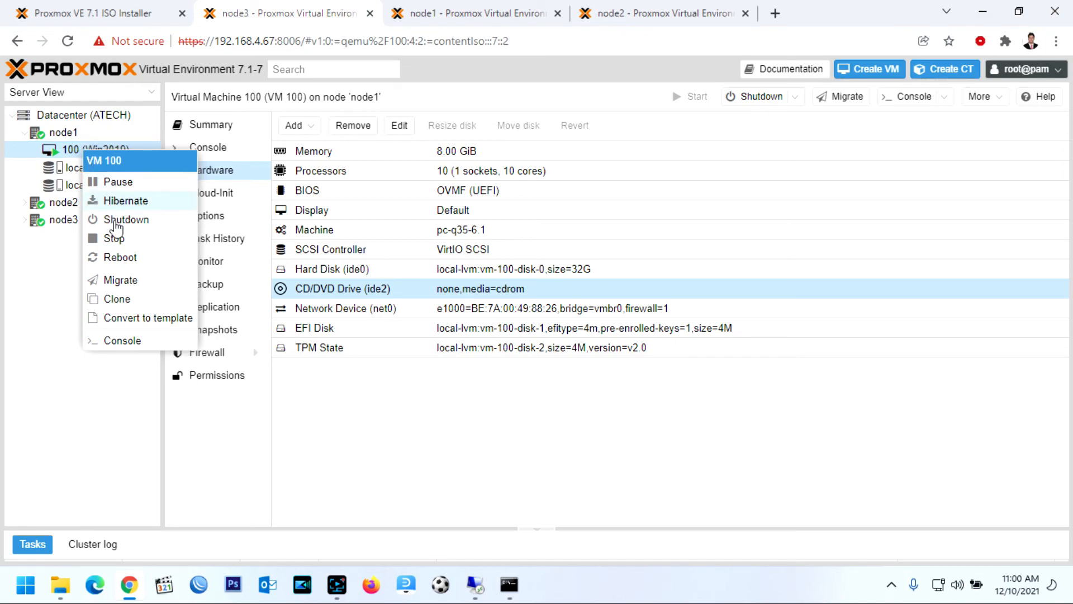
left_click(120, 280)
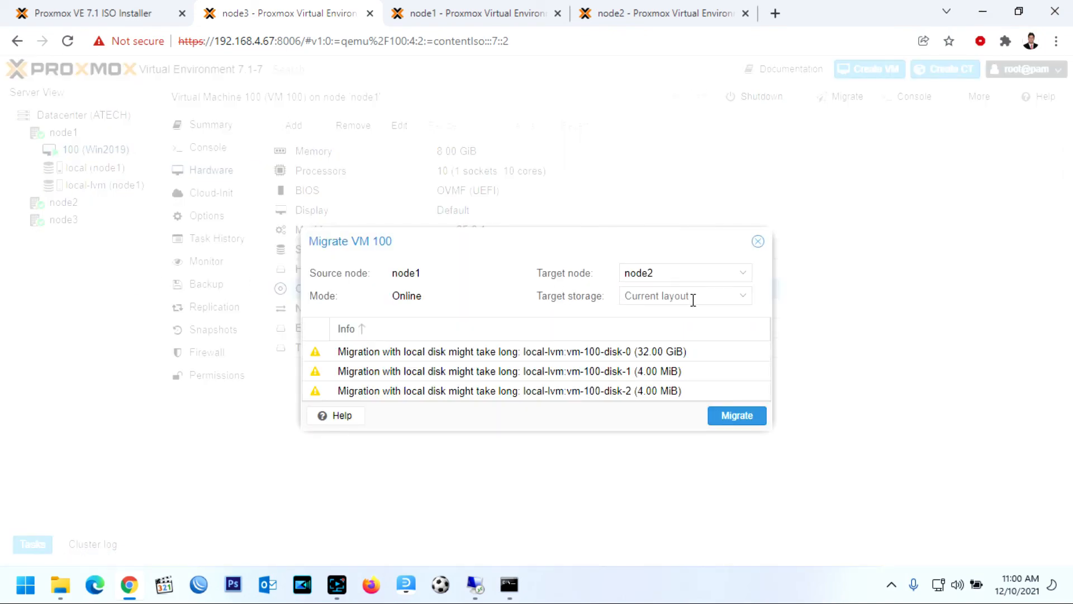
left_click(732, 273)
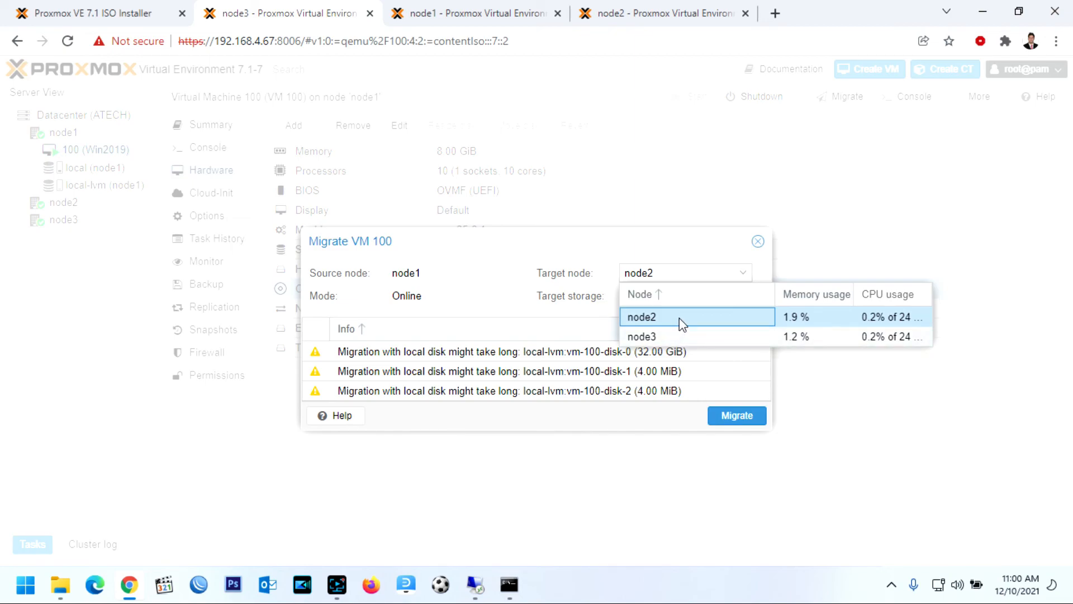
left_click(681, 322)
left_click(742, 296)
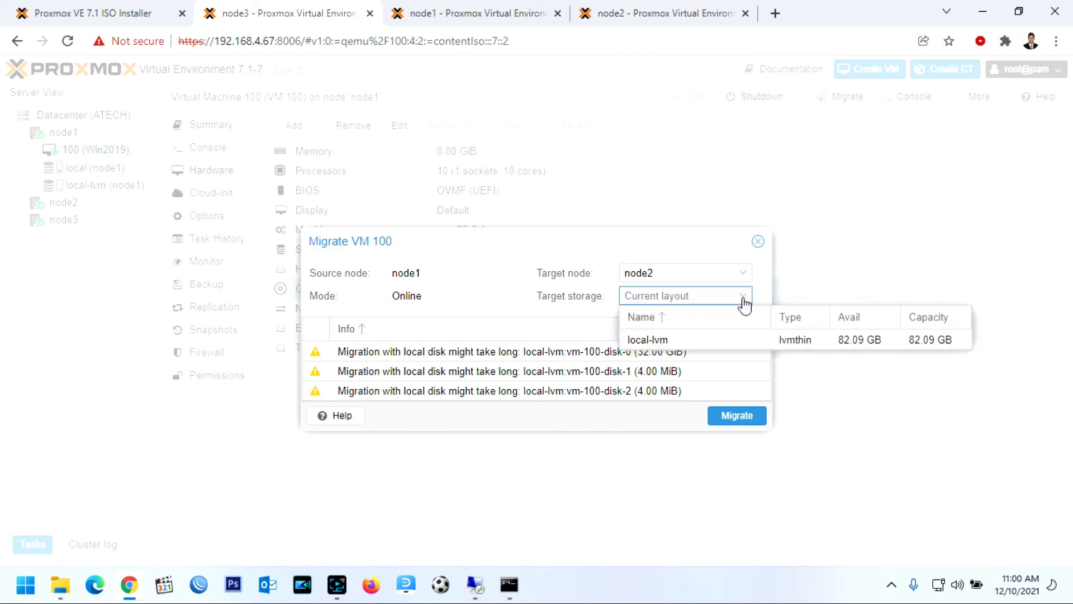
left_click(681, 344)
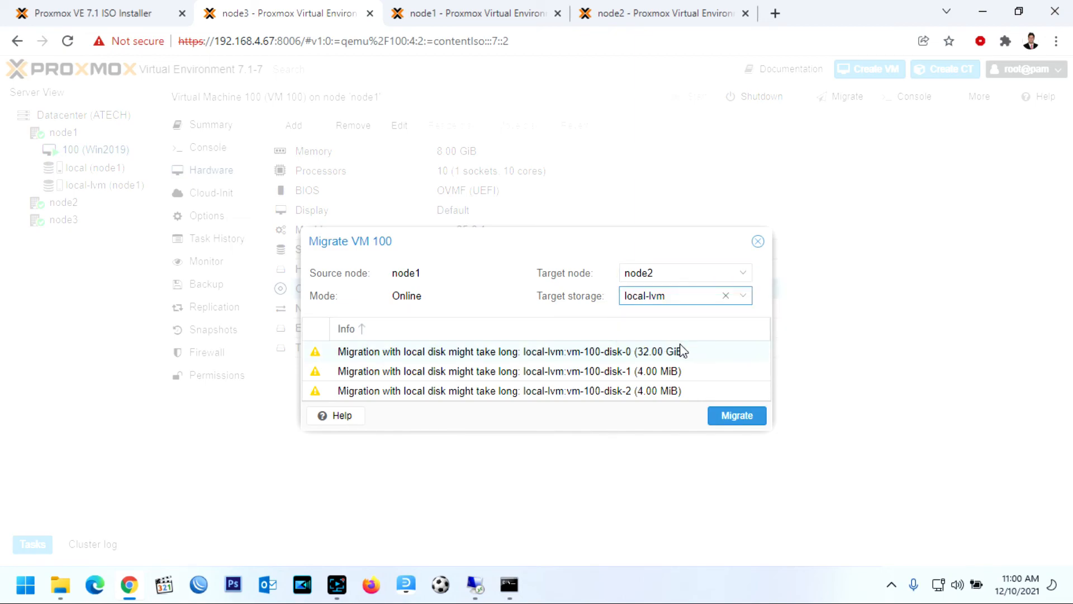
left_click(737, 416)
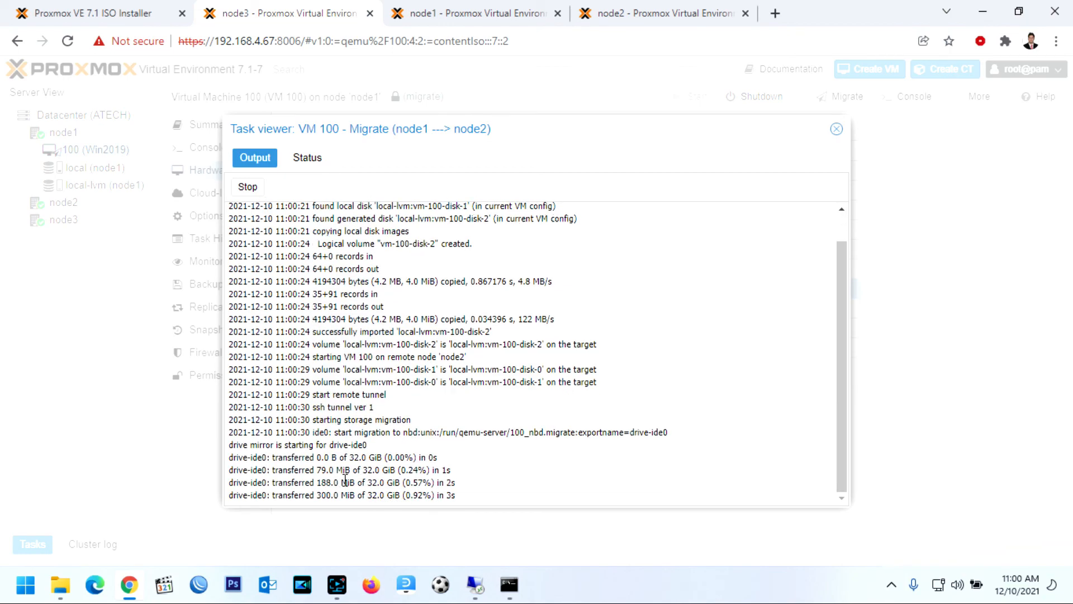
Review the migration log through TASK OK, then confirm VM 100 now sits on node2
left_click_drag(330, 492, 434, 494)
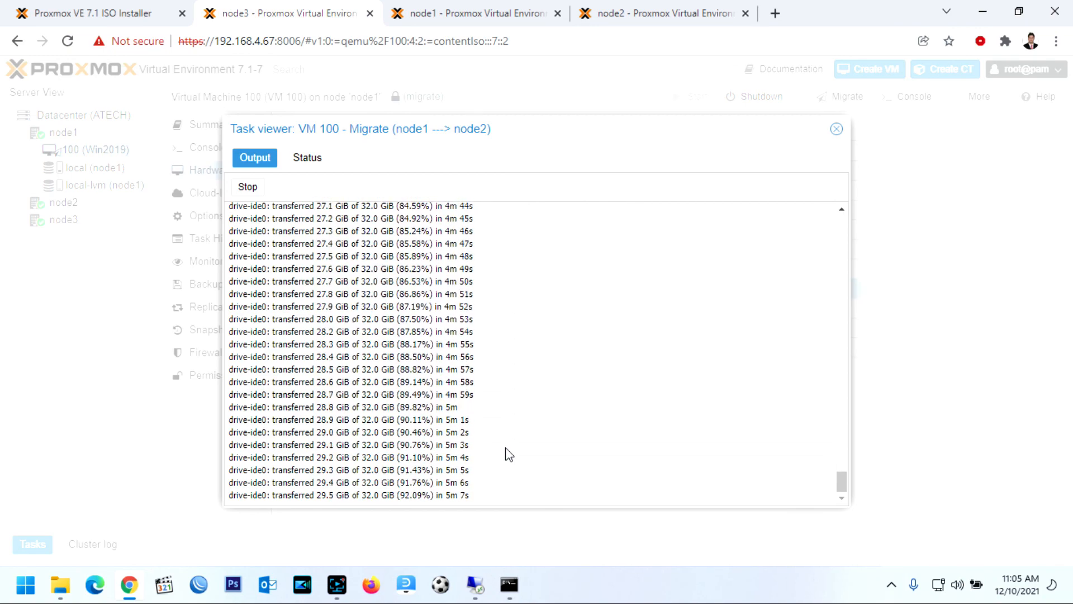
left_click_drag(242, 445, 438, 446)
left_click_drag(325, 471, 439, 470)
left_click_drag(229, 496, 267, 497)
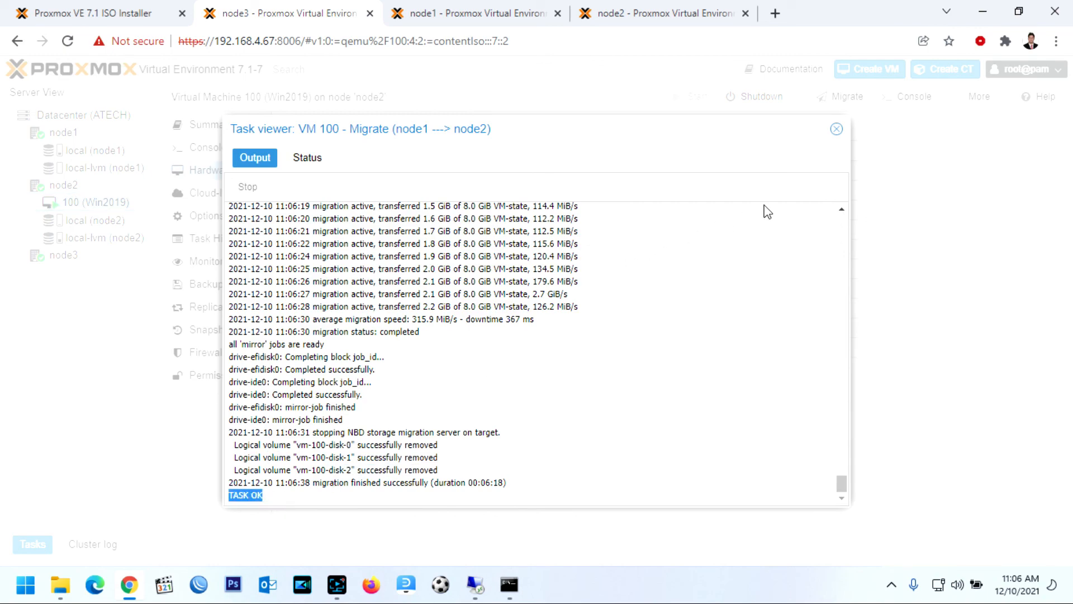
left_click(836, 131)
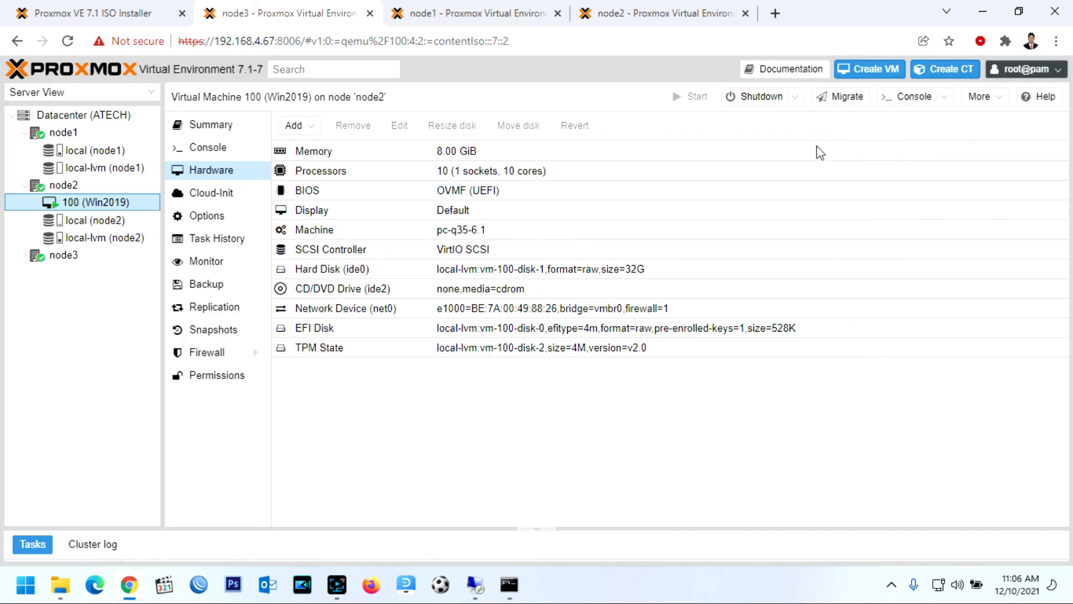
left_click(25, 255)
left_click(88, 220)
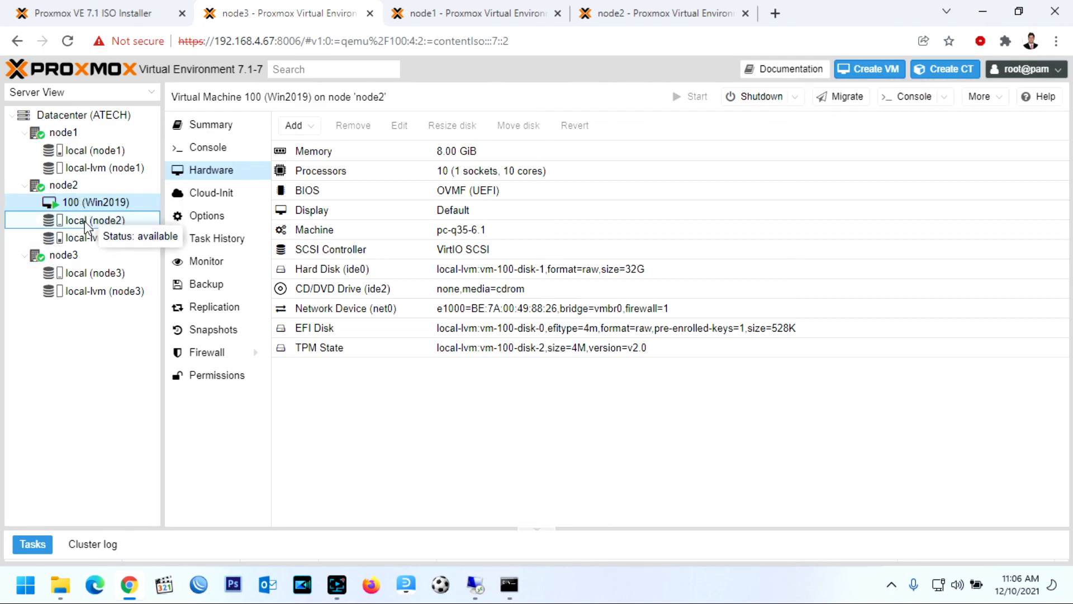
left_click(95, 203)
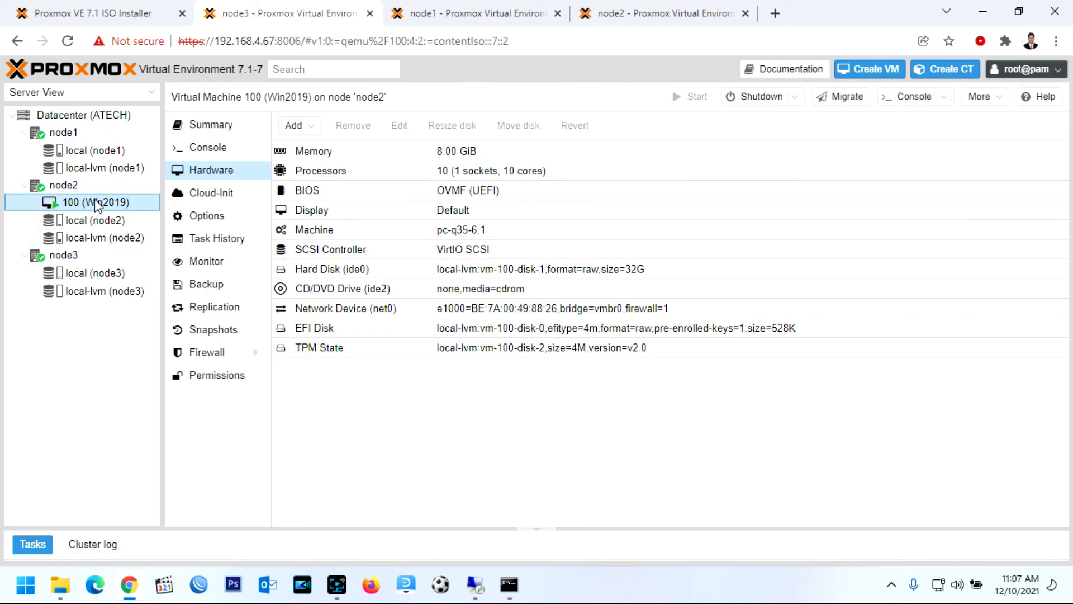